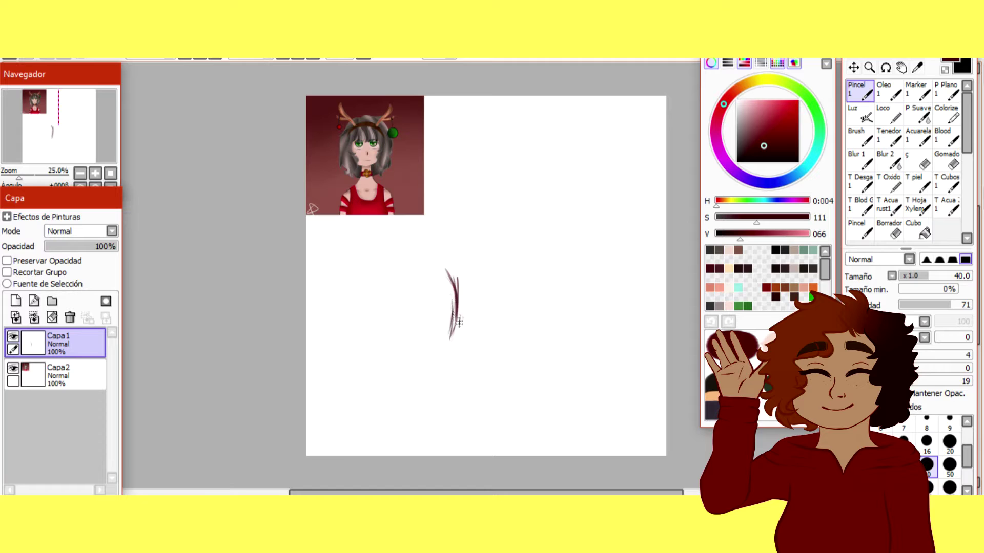
Sketch the left side of the neck, curving out along the top of the shoulder.
key(ctrl+z)
key(ctrl+z)
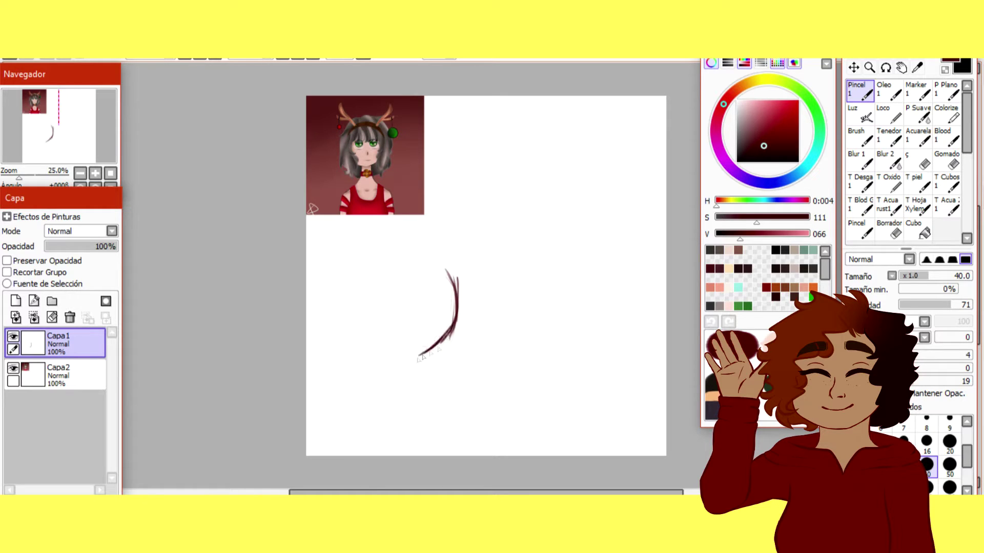
key(ctrl+z)
key(ctrl+z)
mouse_move(429, 348)
mouse_down()
mouse_move(389, 358)
mouse_move(353, 385)
mouse_move(364, 372)
mouse_move(358, 378)
mouse_move(352, 411)
mouse_up()
key(ctrl+z)
key(ctrl+z)
Try to sketch the outer and inner outlines of the left upper arm.
mouse_move(363, 370)
mouse_down()
mouse_move(349, 416)
mouse_move(370, 368)
mouse_move(359, 386)
mouse_move(359, 476)
mouse_up()
key(ctrl+z)
key(ctrl+z)
key(ctrl+z)
key(ctrl+z)
mouse_move(357, 378)
mouse_down()
mouse_move(369, 486)
mouse_move(363, 434)
mouse_move(383, 470)
mouse_up()
key(ctrl+z)
mouse_move(398, 392)
mouse_down()
mouse_move(441, 471)
mouse_move(450, 463)
mouse_up()
key(ctrl+z)
key(ctrl+z)
key(ctrl+z)
key(ctrl+z)
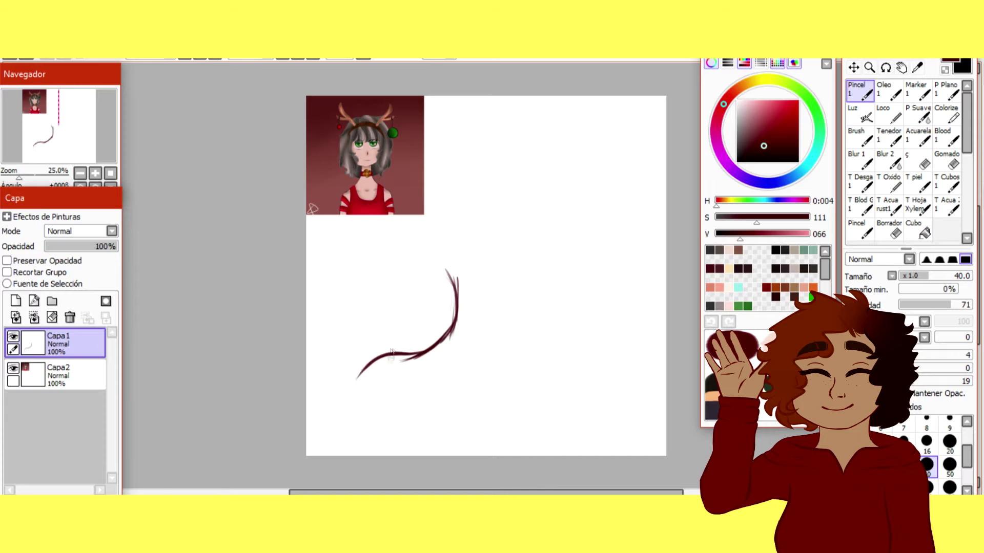
Sketch the left arm's outer line down to the canvas edge, plus the right side of the neck, shoulder and arm.
drag(360, 380, 346, 462)
key(ctrl+z)
drag(371, 361, 332, 487)
mouse_move(520, 290)
mouse_down()
mouse_move(521, 328)
mouse_move(537, 276)
mouse_up()
mouse_move(565, 357)
mouse_down()
mouse_move(606, 366)
mouse_move(654, 461)
mouse_up()
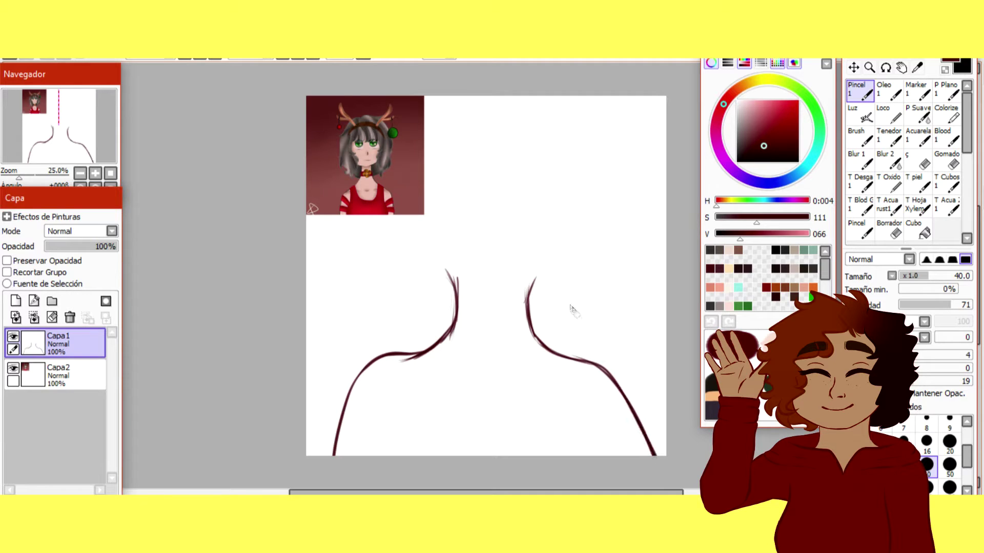
Erase the left shoulder and arm line with a size 250 eraser, keeping the neck curve.
click(896, 230)
click(903, 460)
mouse_move(365, 367)
mouse_down()
mouse_move(329, 450)
mouse_move(417, 372)
mouse_move(383, 380)
mouse_move(424, 366)
mouse_move(461, 329)
mouse_move(397, 358)
mouse_up()
Copy the right neck and shoulder line, paste it as a new layer and flip the copy horizontally.
click(853, 60)
mouse_move(490, 231)
mouse_down()
mouse_move(544, 288)
mouse_move(676, 476)
mouse_up()
key(ctrl+c)
key(ctrl+v)
key(ctrl+t)
click(933, 410)
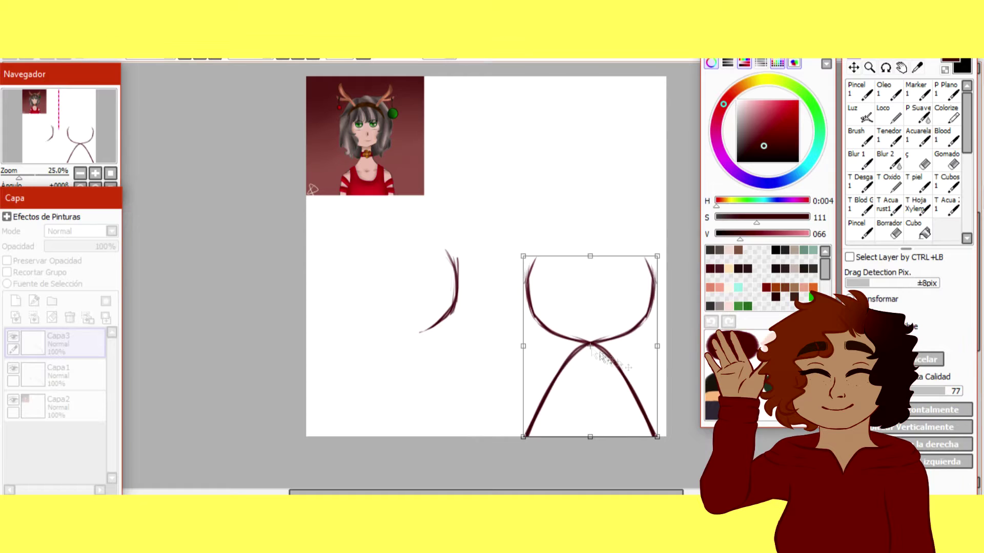
Place the flipped copy on the left side of the body and rotate it slightly to match the neck line.
drag(602, 356, 393, 344)
mouse_move(444, 230)
mouse_down()
mouse_move(451, 222)
mouse_move(428, 314)
mouse_up()
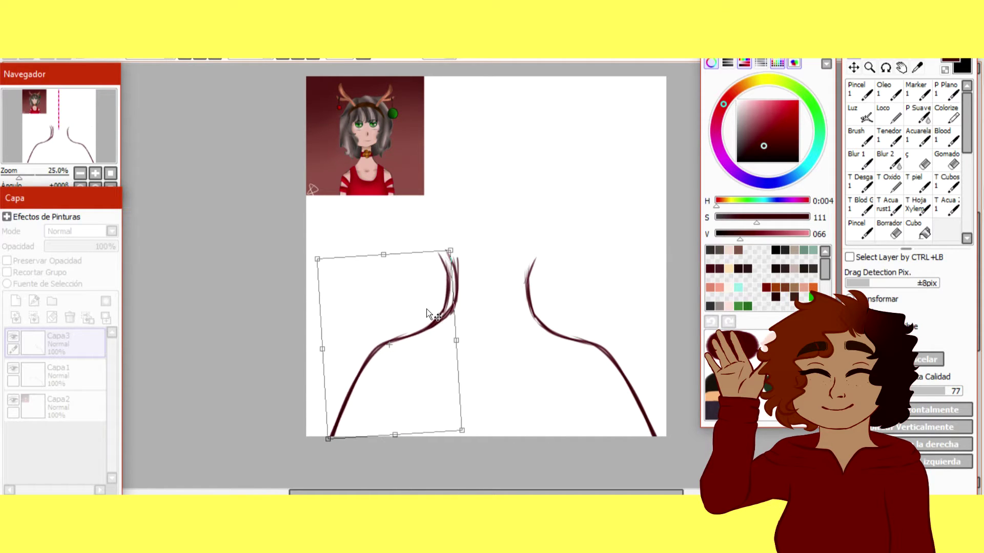
drag(431, 363, 427, 368)
click(870, 359)
Erase the copied neck line overlapping the original one and merge the pasted layer down into Capa1.
click(889, 232)
drag(414, 255, 422, 297)
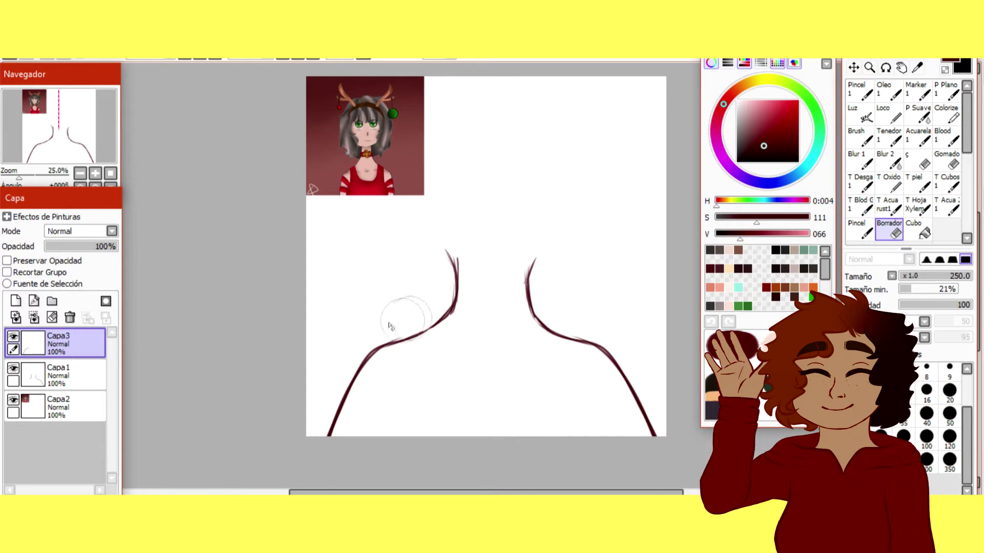
click(33, 318)
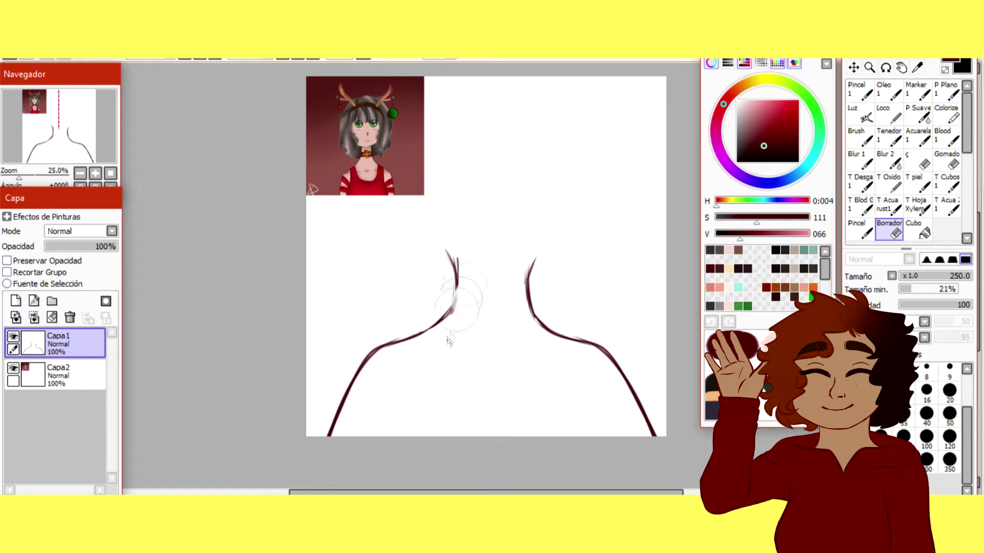
Redraw the broken left neck line as one continuous stroke with the size 40 brush.
key(n)
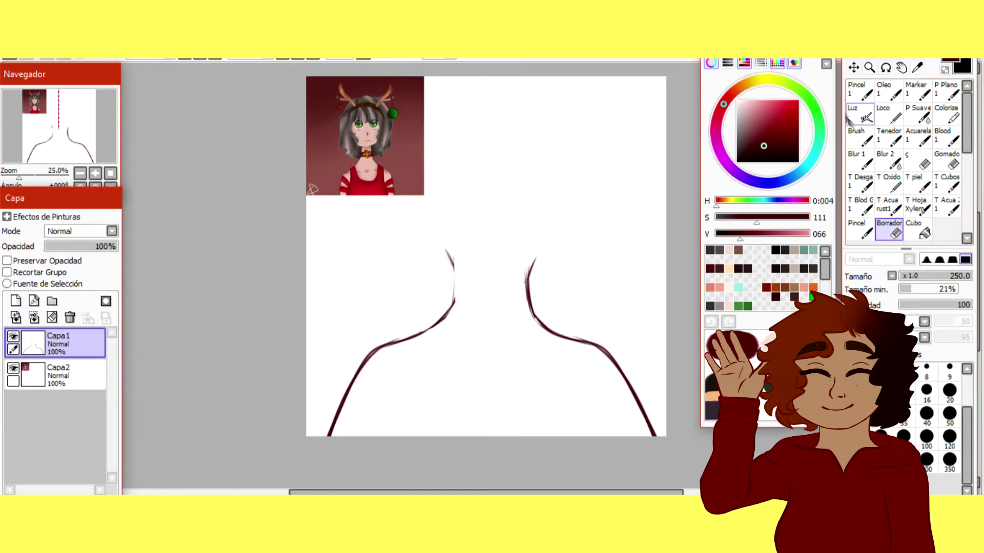
drag(454, 257, 453, 305)
key(ctrl+z)
key(ctrl+z)
drag(443, 247, 454, 300)
key(ctrl+z)
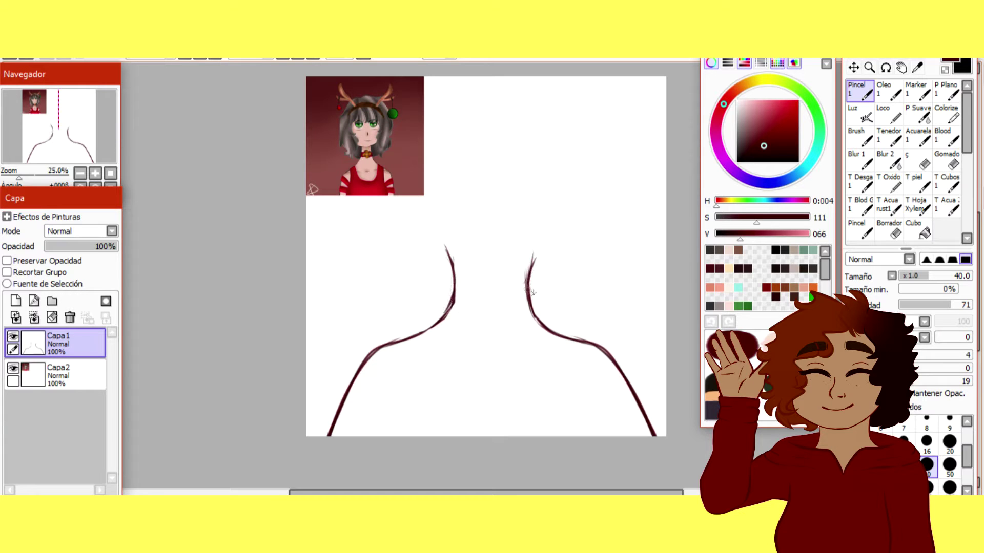
Try to sketch the right side of the face from the forehead down to the jaw.
drag(556, 154, 563, 222)
key(ctrl+z)
drag(554, 107, 558, 172)
drag(556, 145, 570, 229)
drag(567, 190, 547, 266)
key(ctrl+z)
key(ctrl+z)
key(ctrl+z)
drag(553, 173, 561, 221)
key(ctrl+z)
mouse_move(558, 174)
mouse_down()
mouse_move(560, 232)
mouse_move(558, 177)
mouse_move(560, 231)
mouse_move(569, 227)
mouse_move(536, 239)
mouse_move(513, 266)
mouse_up()
key(ctrl+z)
key(ctrl+z)
key(ctrl+z)
key(ctrl+z)
Try to sketch the chin and the left jawline above the neck.
mouse_move(552, 240)
mouse_down()
mouse_move(500, 264)
mouse_move(423, 223)
mouse_up()
key(ctrl+z)
mouse_move(470, 254)
mouse_down()
mouse_move(410, 204)
mouse_move(471, 265)
mouse_move(409, 213)
mouse_move(477, 260)
mouse_move(430, 232)
mouse_move(477, 261)
mouse_move(454, 247)
mouse_move(426, 201)
mouse_move(461, 255)
mouse_move(418, 188)
mouse_move(440, 249)
mouse_move(417, 168)
mouse_up()
key(ctrl+z)
key(ctrl+z)
key(ctrl+z)
key(ctrl+z)
drag(436, 240, 410, 188)
key(ctrl+z)
key(ctrl+z)
key(ctrl+z)
key(ctrl+z)
key(ctrl+z)
key(ctrl+z)
key(ctrl+z)
Redraw the right neck line with a wider curve and erase the old and doubled lines with a size 70 eraser.
drag(534, 304, 575, 335)
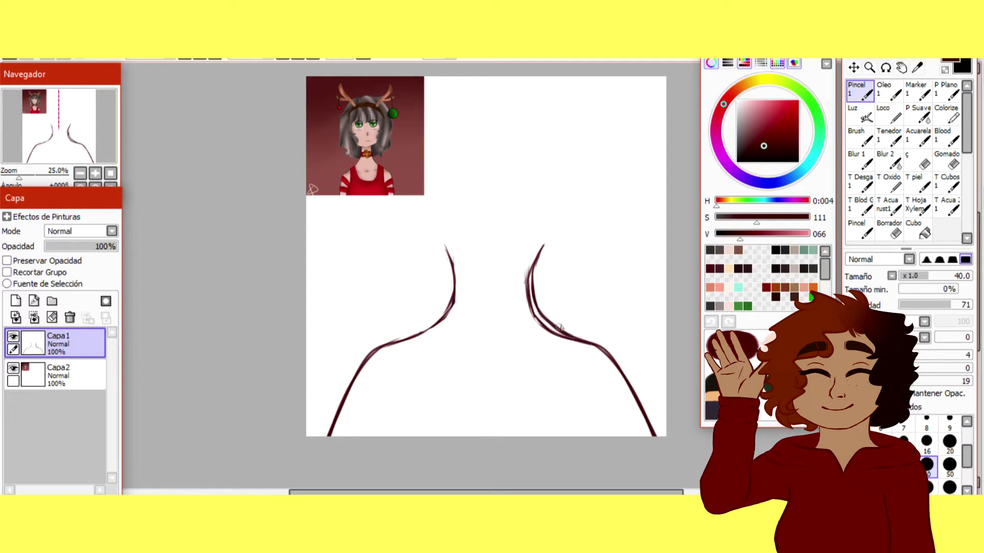
key(e)
drag(514, 260, 547, 347)
click(889, 430)
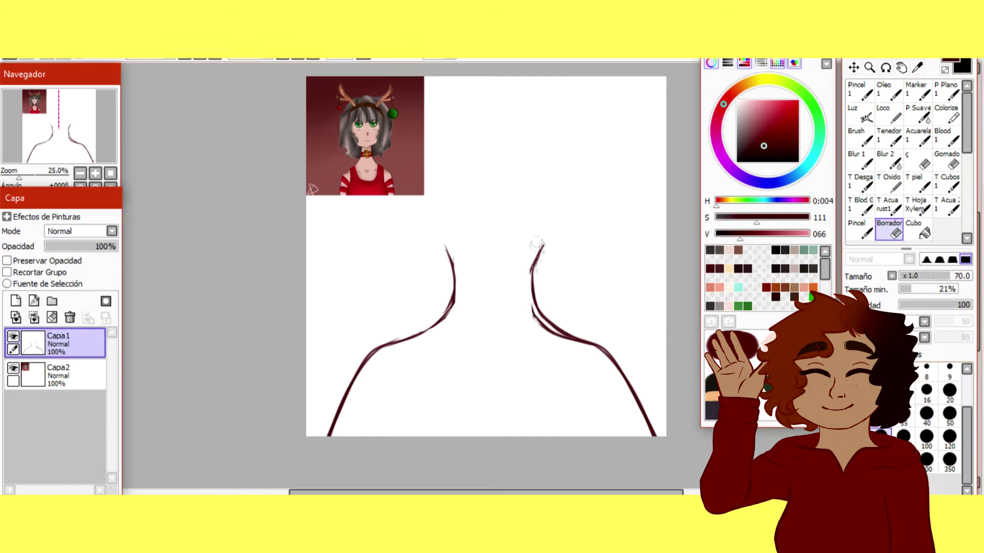
mouse_move(531, 276)
mouse_down()
mouse_move(547, 324)
mouse_move(525, 307)
mouse_move(538, 325)
mouse_move(589, 353)
mouse_up()
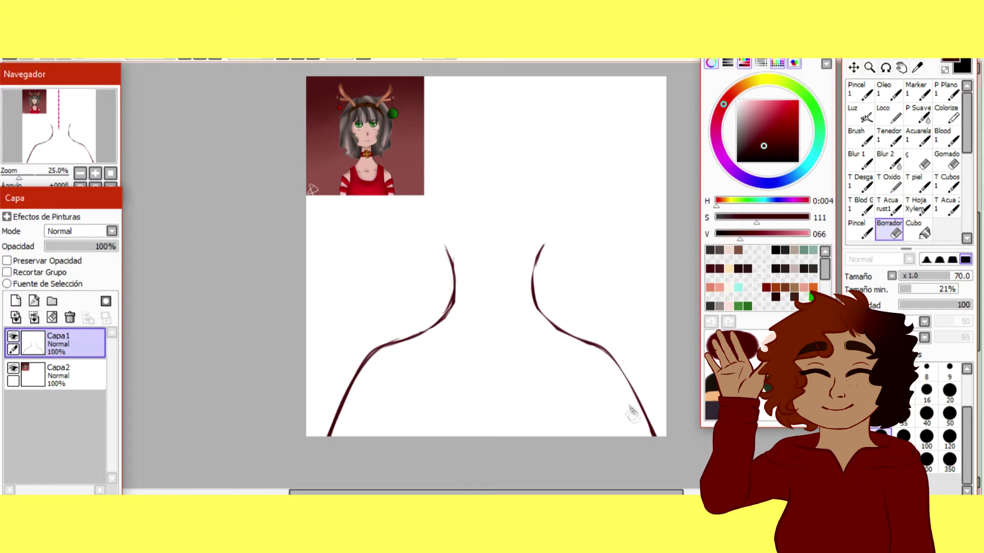
mouse_move(460, 306)
mouse_down()
mouse_move(453, 329)
mouse_move(436, 341)
mouse_move(457, 305)
mouse_move(410, 361)
mouse_move(383, 362)
mouse_up()
Sketch the face outline from the right forehead over the cheek and chin to the left jaw.
click(858, 95)
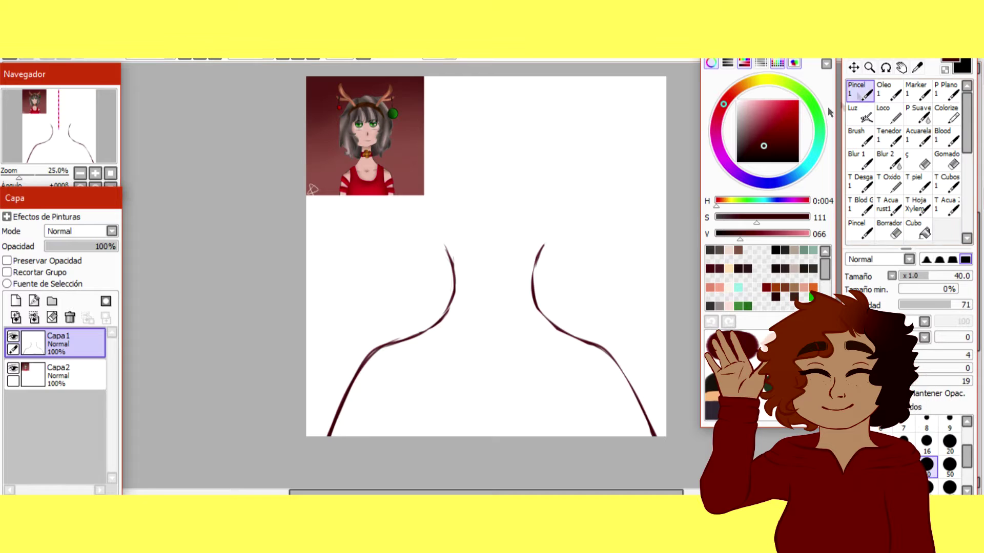
drag(542, 93, 558, 135)
mouse_move(541, 92)
mouse_down()
mouse_move(560, 148)
mouse_move(554, 238)
mouse_up()
key(ctrl+z)
key(ctrl+z)
key(ctrl+z)
key(ctrl+z)
mouse_move(555, 106)
mouse_down()
mouse_move(561, 186)
mouse_move(548, 254)
mouse_move(523, 279)
mouse_up()
mouse_move(538, 268)
mouse_down()
mouse_move(481, 262)
mouse_move(448, 236)
mouse_up()
mouse_move(497, 268)
mouse_down()
mouse_move(426, 217)
mouse_move(468, 248)
mouse_move(414, 197)
mouse_move(417, 186)
mouse_move(443, 233)
mouse_move(421, 174)
mouse_move(421, 204)
mouse_up()
Select the face outline and transform it, adjusting its size, tilt and position over the neck.
click(853, 66)
click(885, 67)
mouse_move(417, 91)
mouse_down()
mouse_move(393, 128)
mouse_move(471, 270)
mouse_up()
mouse_move(528, 283)
mouse_down()
mouse_move(617, 169)
mouse_move(425, 78)
mouse_up()
click(852, 66)
click(850, 299)
mouse_move(575, 280)
mouse_down()
mouse_move(553, 258)
mouse_move(564, 254)
mouse_up()
mouse_move(551, 217)
mouse_down()
mouse_move(551, 251)
mouse_move(545, 204)
mouse_move(571, 195)
mouse_move(574, 162)
mouse_move(583, 207)
mouse_up()
drag(521, 205, 539, 202)
drag(599, 179, 597, 168)
drag(540, 189, 538, 189)
drag(595, 170, 595, 168)
mouse_move(541, 189)
mouse_down()
mouse_move(553, 210)
mouse_move(550, 200)
mouse_up()
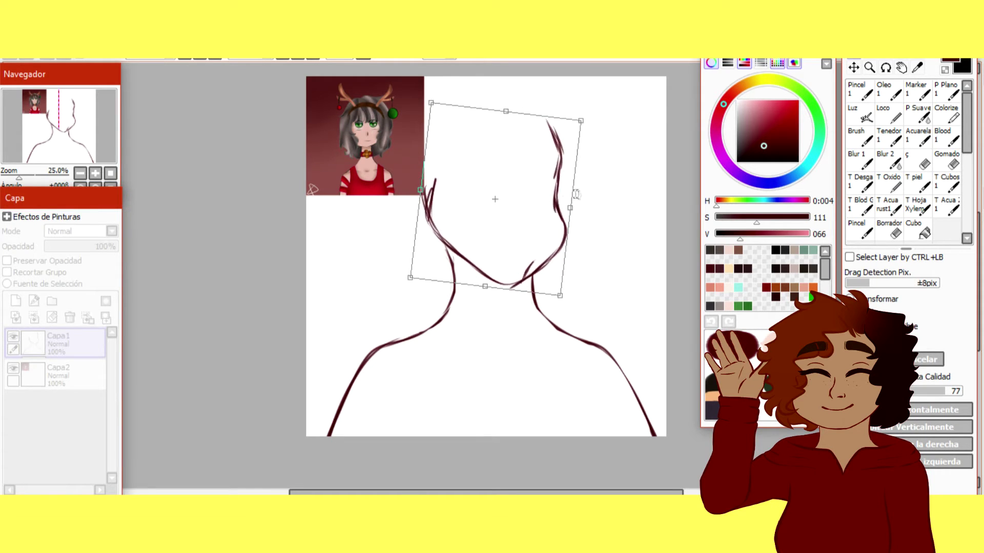
key(Return)
Erase the excess lines around the chin, the right side of the face and the left cheek.
key(e)
mouse_move(525, 291)
mouse_down()
mouse_move(560, 169)
mouse_move(582, 165)
mouse_move(560, 149)
mouse_up()
mouse_move(429, 186)
mouse_down()
mouse_move(424, 236)
mouse_move(438, 206)
mouse_move(498, 281)
mouse_move(455, 235)
mouse_move(437, 199)
mouse_move(439, 164)
mouse_up()
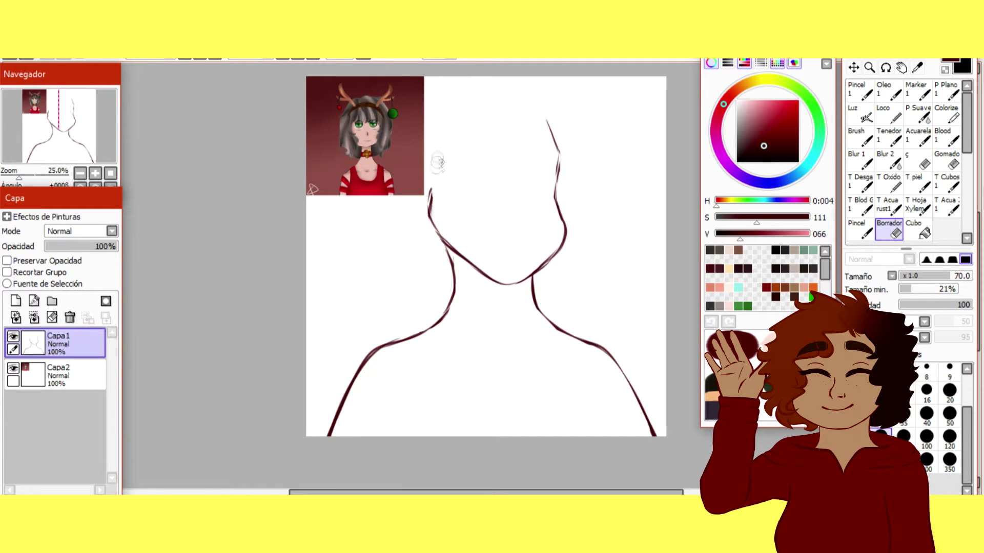
Sketch the rounded top and back of the skull, joining the left cheek to the right forehead.
key(n)
mouse_move(519, 106)
mouse_down()
mouse_move(440, 125)
mouse_move(427, 193)
mouse_move(404, 143)
mouse_up()
key(ctrl+z)
key(ctrl+z)
mouse_move(426, 199)
mouse_down()
mouse_move(425, 126)
mouse_move(491, 98)
mouse_up()
key(ctrl+z)
mouse_move(425, 200)
mouse_down()
mouse_move(441, 120)
mouse_move(457, 103)
mouse_move(550, 123)
mouse_up()
key(ctrl+z)
mouse_move(440, 127)
mouse_down()
mouse_move(548, 124)
mouse_move(539, 118)
mouse_up()
key(ctrl+z)
key(ctrl+z)
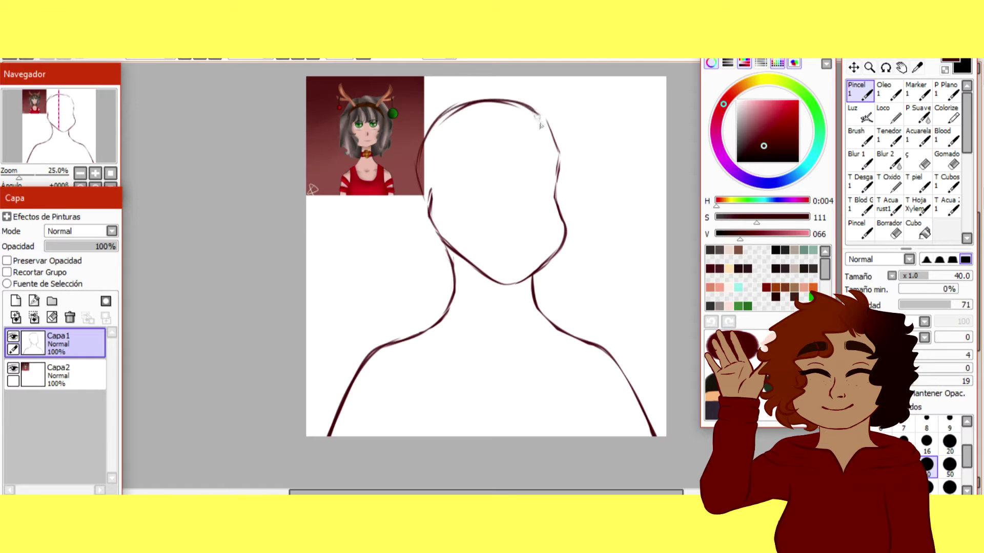
Transform the whole bust sketch, shifting it slightly down the canvas and adjusting its lower corners.
click(853, 65)
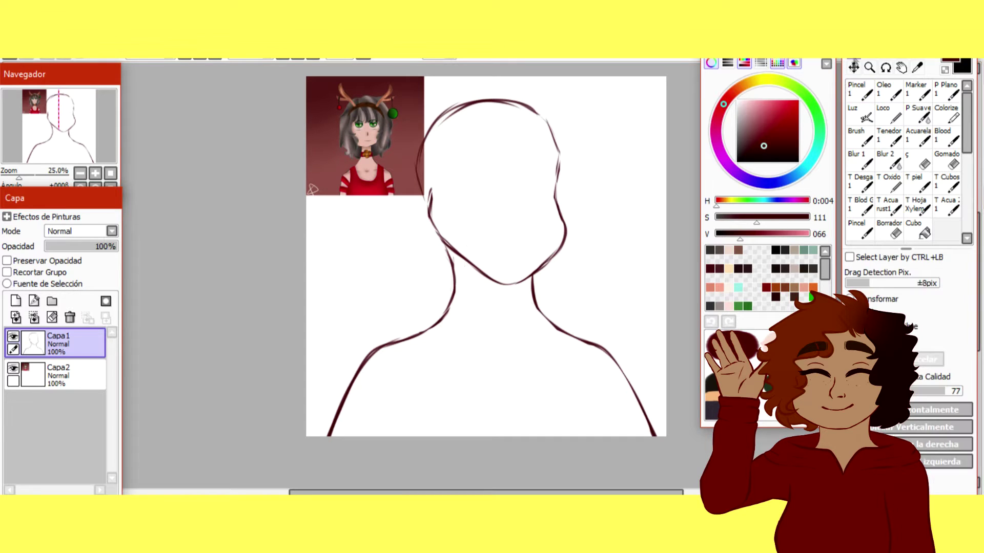
key(ctrl+t)
drag(323, 440, 322, 428)
drag(656, 439, 663, 431)
drag(618, 386, 615, 395)
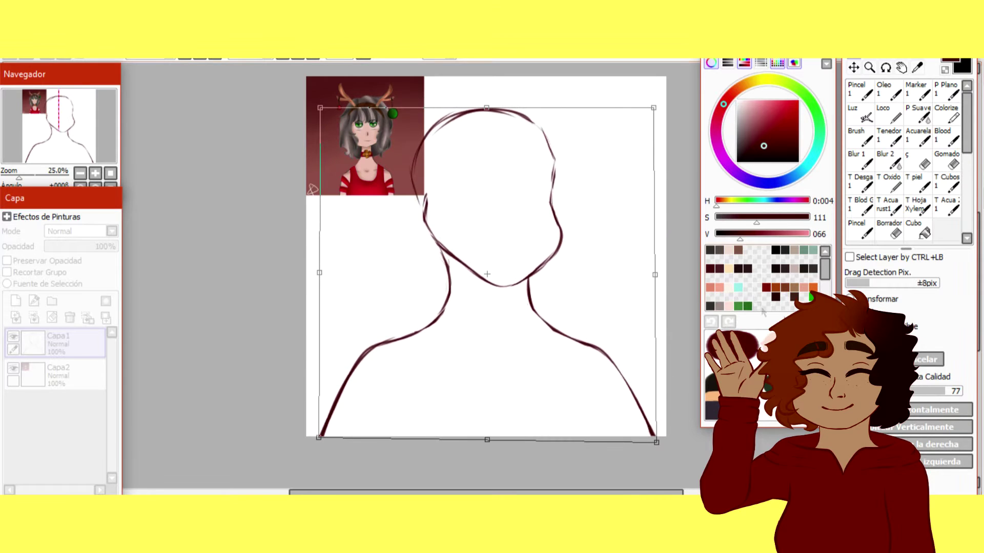
key(Return)
Select the shoulder area and stretch it wider so the shoulders span the full canvas width.
drag(307, 323, 675, 443)
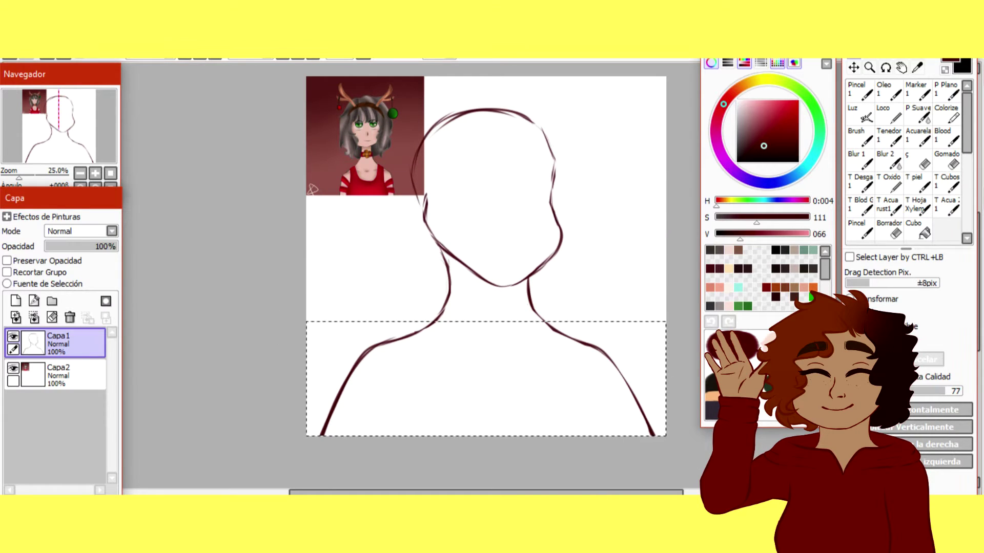
key(ctrl+t)
drag(317, 380, 298, 378)
drag(506, 388, 517, 389)
drag(308, 379, 280, 379)
drag(524, 378, 542, 383)
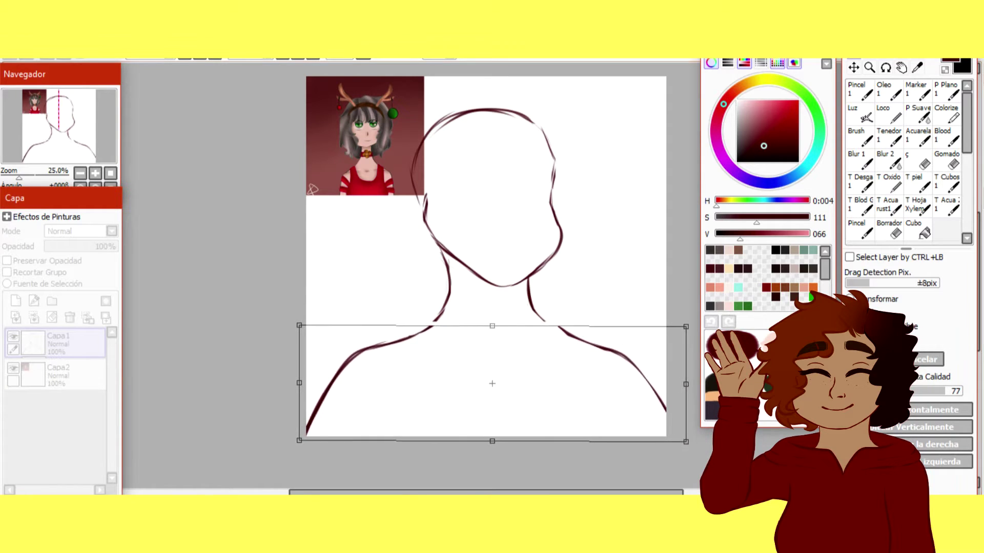
drag(685, 441, 682, 444)
drag(300, 440, 305, 440)
key(Return)
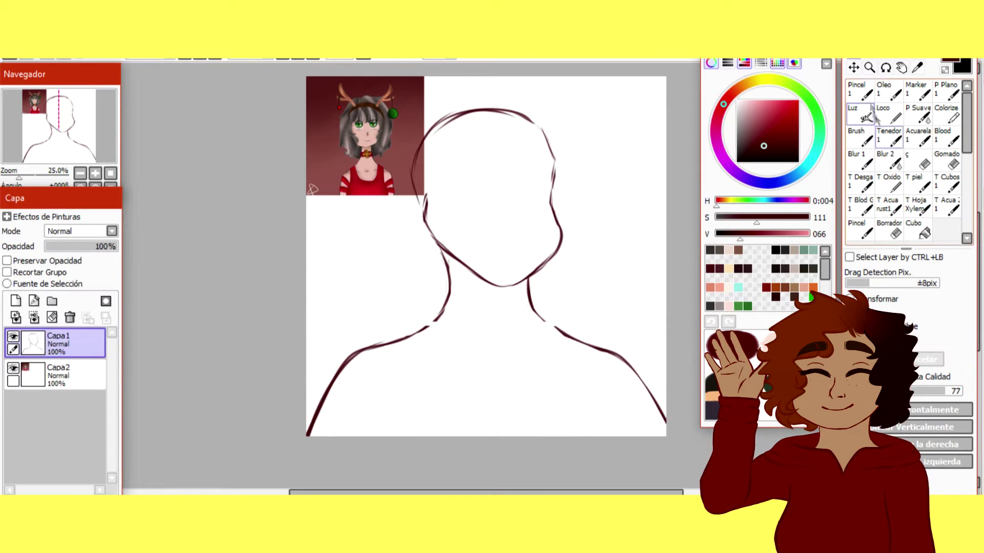
Reconnect the neck lines to the widened shoulders and undo the trial line for the left inner arm.
drag(536, 313, 565, 331)
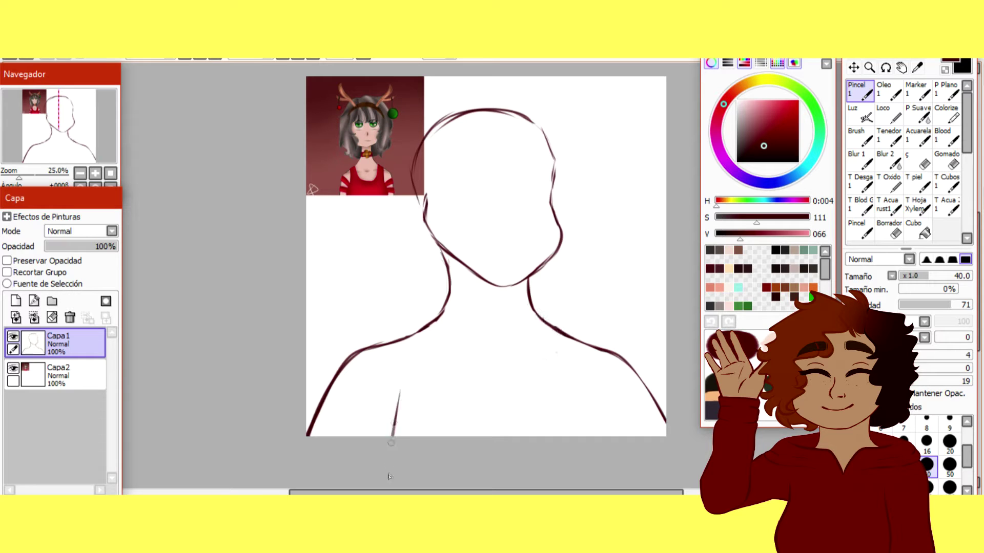
drag(393, 396, 380, 437)
key(ctrl+z)
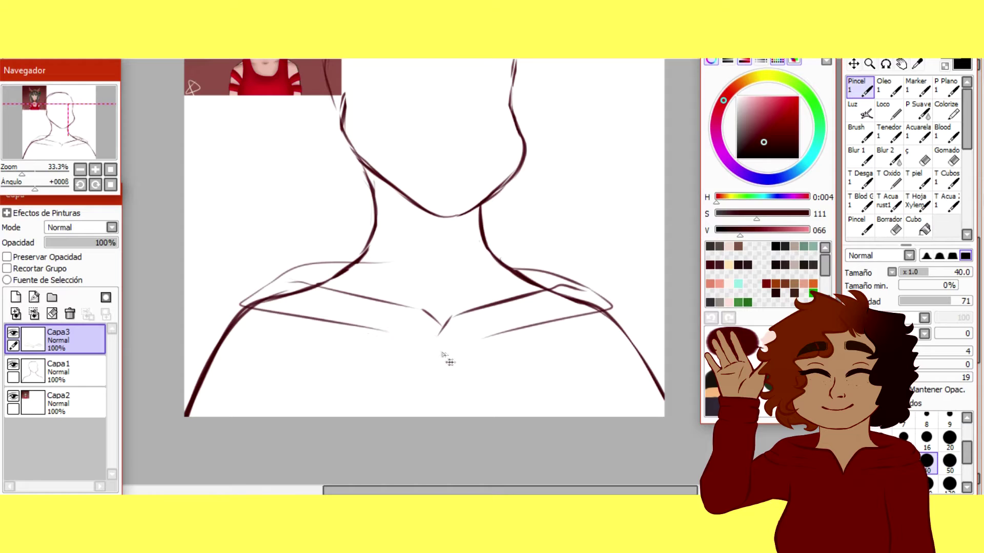
Draw a multi-loop bow with two hanging strings and round ends at the centre of the collar on Capa3.
drag(446, 351, 499, 327)
key(ctrl+z)
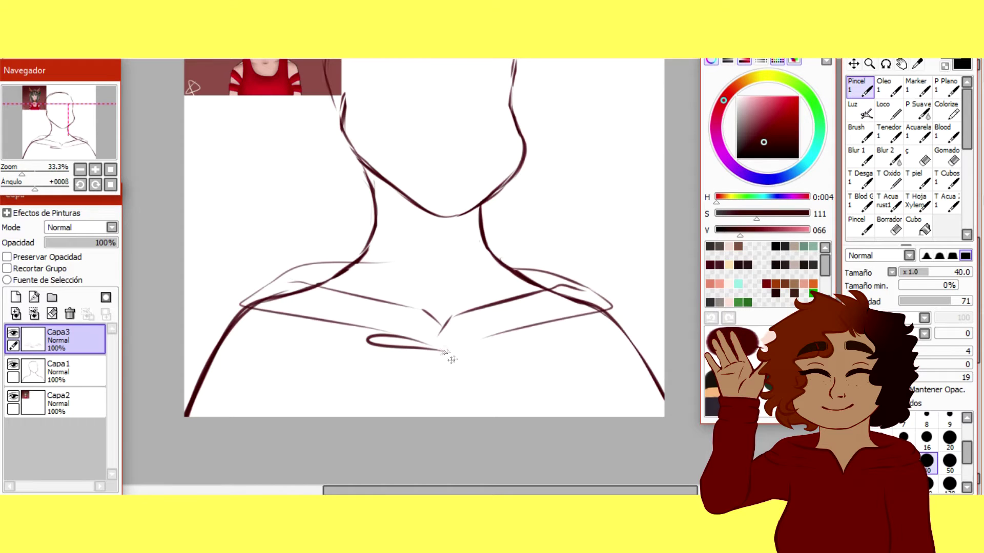
mouse_move(442, 349)
mouse_down()
mouse_move(464, 339)
mouse_move(395, 386)
mouse_move(440, 349)
mouse_move(484, 387)
mouse_move(445, 344)
mouse_up()
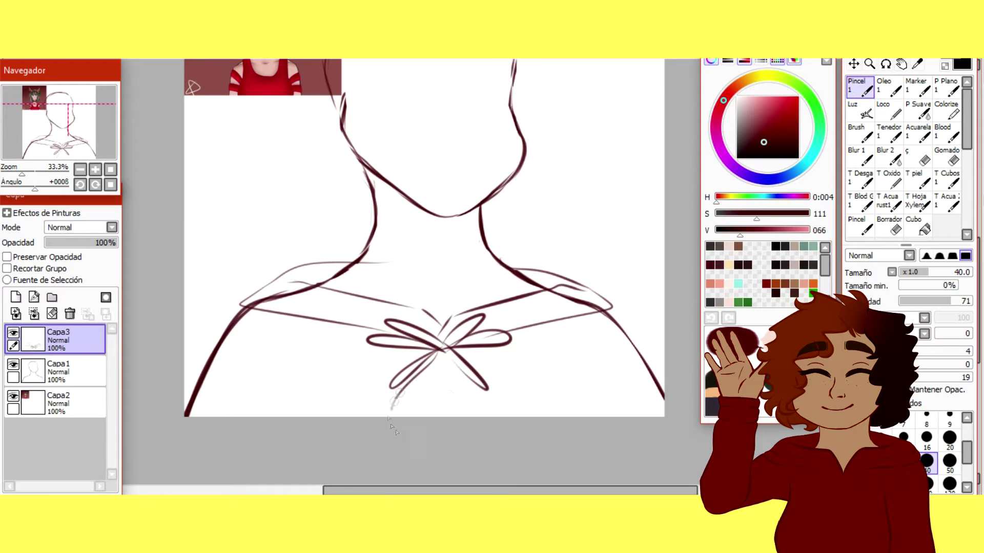
drag(445, 353, 477, 416)
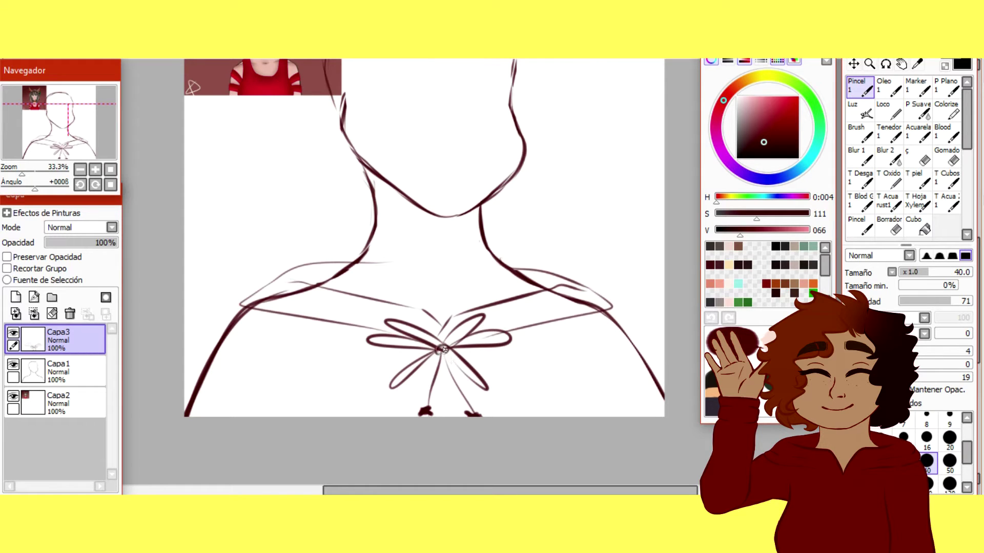
Erase the body lines on Capa1 that run through the off-shoulder collar on both shoulders.
click(110, 169)
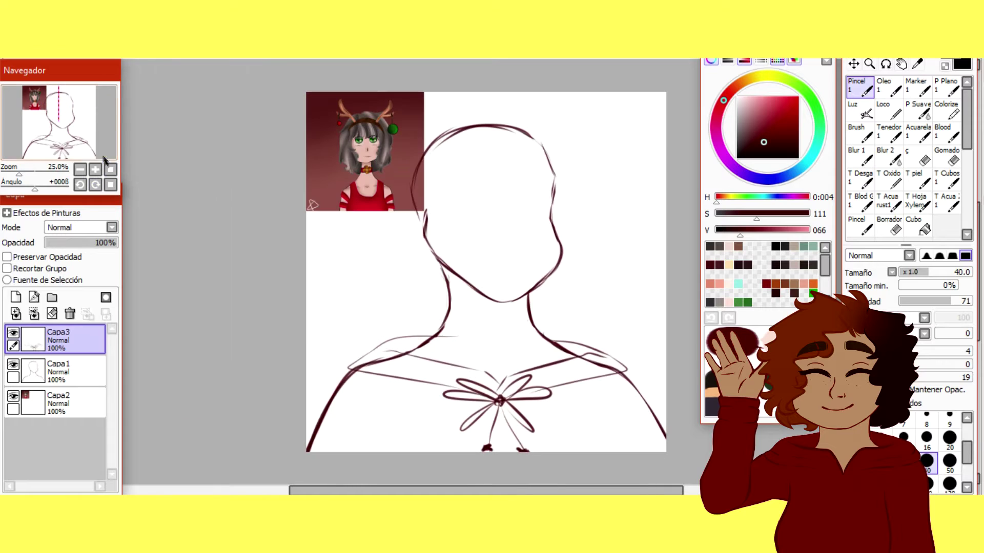
drag(90, 120, 94, 122)
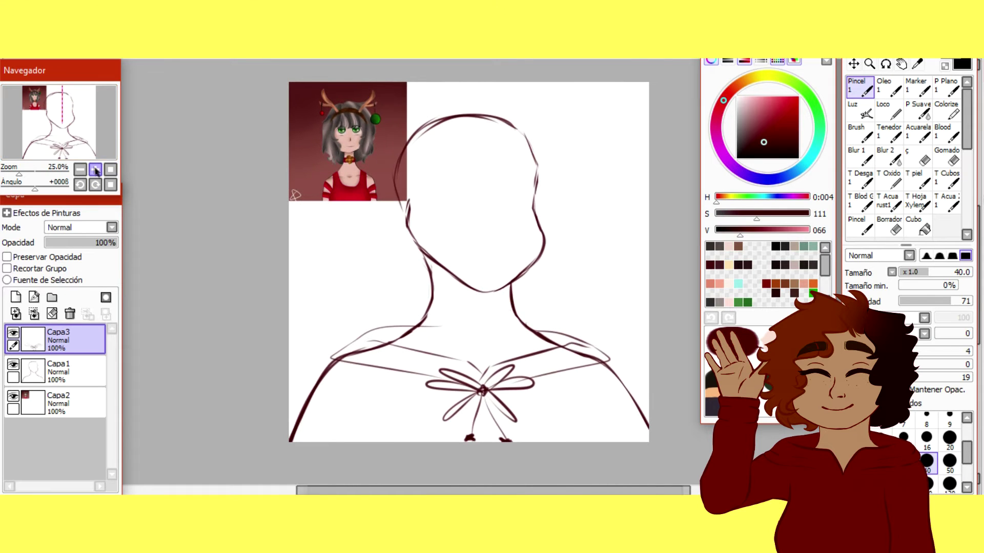
click(95, 171)
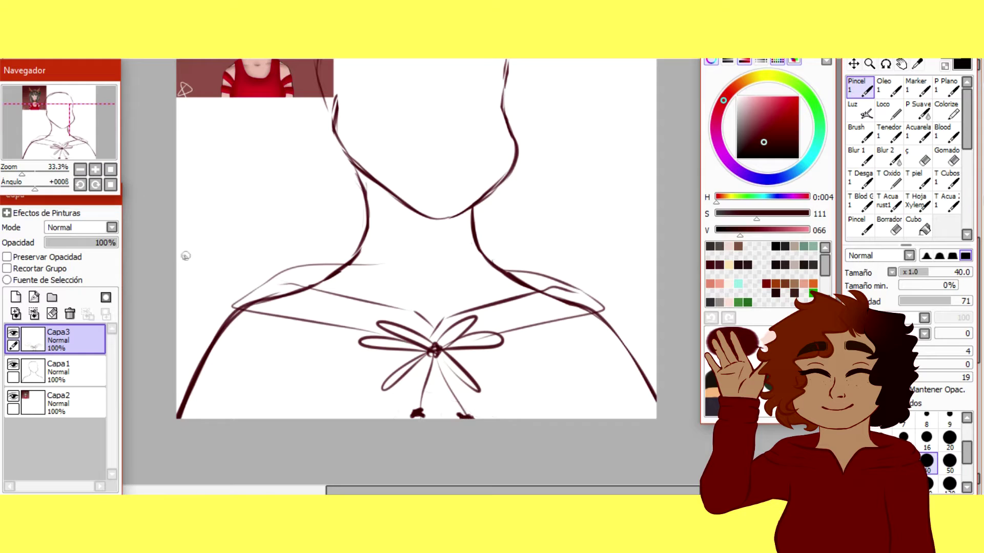
click(77, 370)
mouse_move(294, 289)
mouse_down()
mouse_move(263, 295)
mouse_move(275, 310)
mouse_move(232, 297)
mouse_move(268, 305)
mouse_move(233, 317)
mouse_up()
mouse_move(222, 352)
mouse_down()
mouse_move(251, 318)
mouse_move(184, 439)
mouse_up()
mouse_move(302, 288)
mouse_down()
mouse_move(329, 307)
mouse_move(291, 288)
mouse_up()
key(ctrl+z)
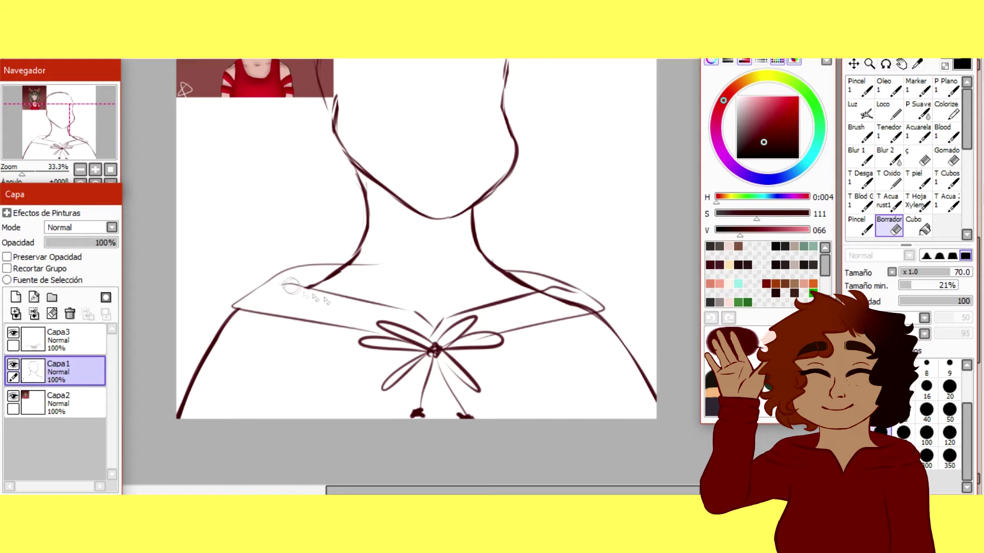
mouse_move(552, 304)
mouse_down()
mouse_move(584, 291)
mouse_move(622, 301)
mouse_move(553, 306)
mouse_up()
key(ctrl+z)
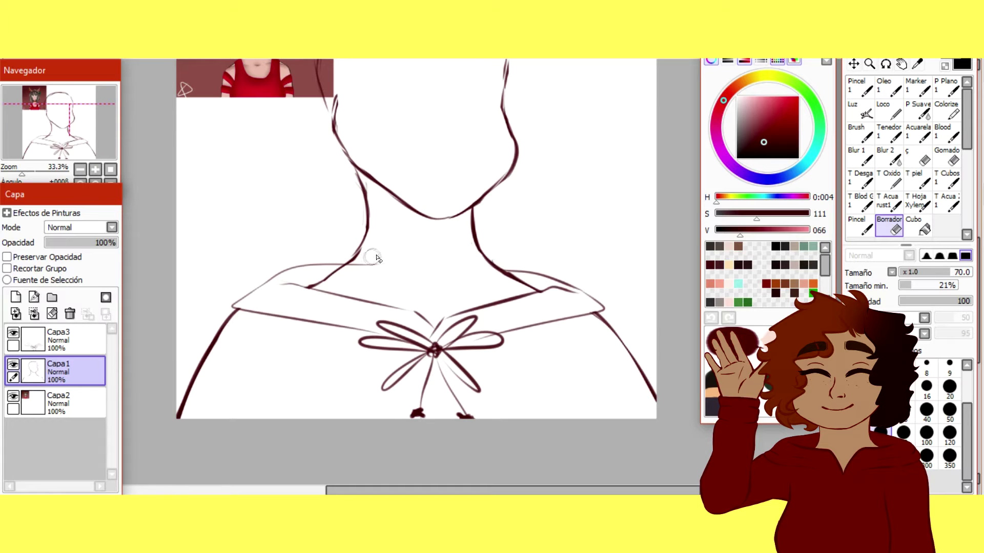
Thin out the doubled sketch lines around the head and jaw on Capa1 with the eraser.
scroll(388, 342, up, 3)
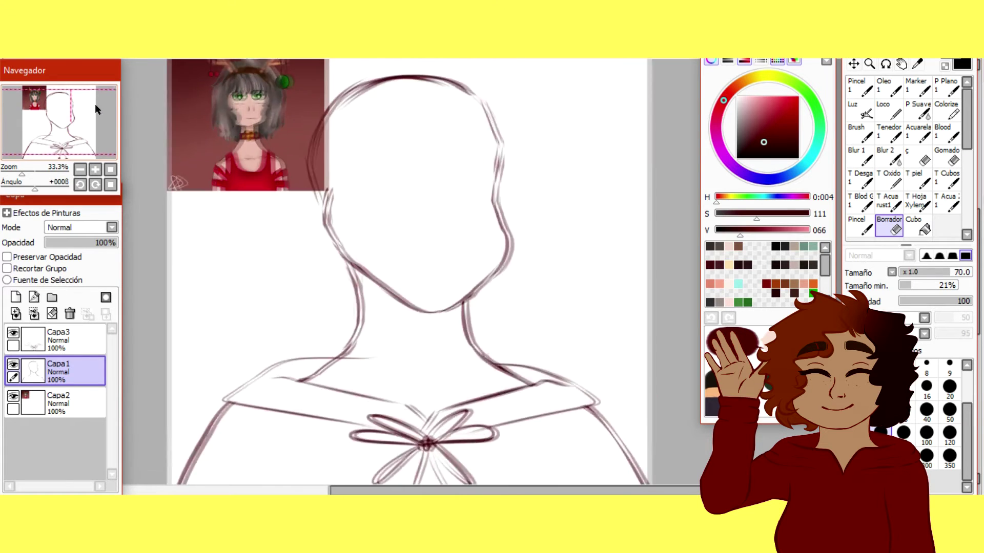
mouse_move(364, 102)
mouse_down()
mouse_move(410, 118)
mouse_move(459, 94)
mouse_up()
key(ctrl+z)
key(ctrl+z)
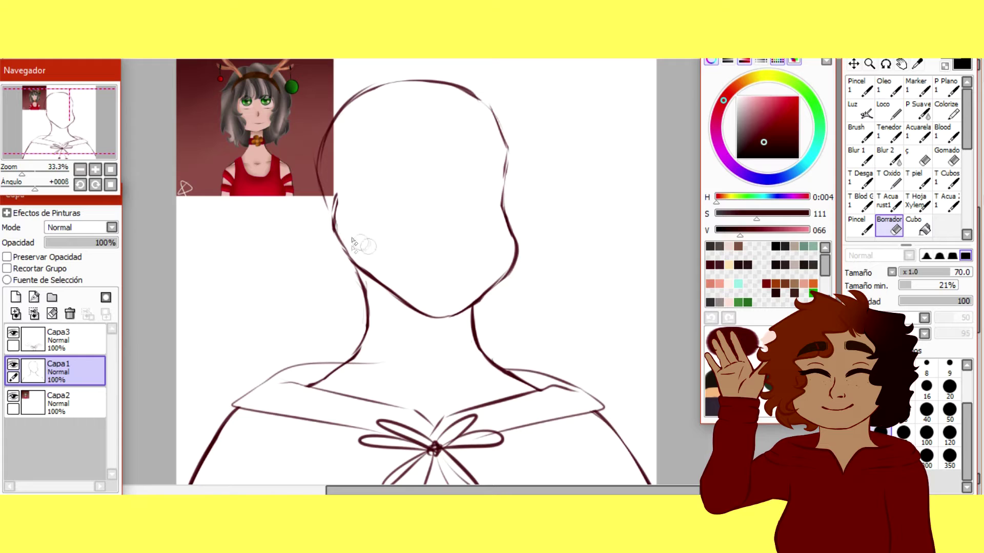
key(ctrl+z)
mouse_move(524, 266)
mouse_down()
mouse_move(493, 294)
mouse_move(536, 261)
mouse_move(492, 300)
mouse_up()
key(ctrl+z)
click(110, 170)
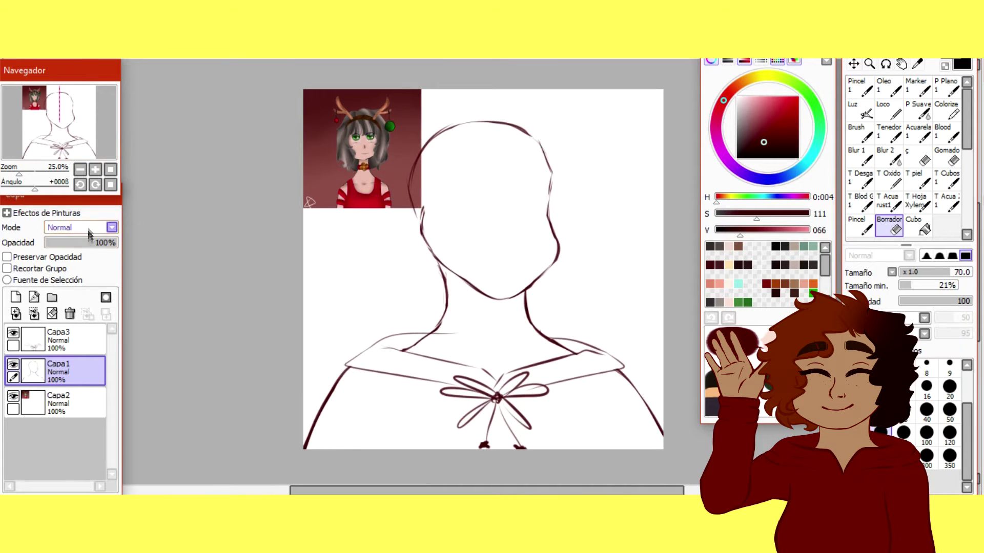
Select the right side of the head outline on Capa1 and narrow the face by shifting it slightly inward with a transform.
click(853, 48)
mouse_move(518, 100)
mouse_down()
mouse_move(588, 254)
mouse_move(612, 280)
mouse_up()
drag(532, 125, 640, 306)
key(ctrl+t)
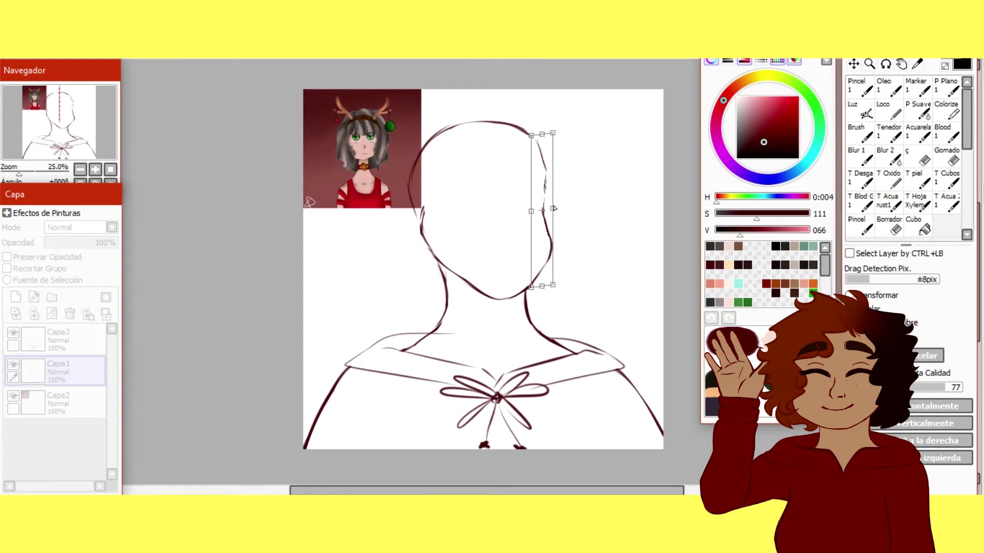
key(Return)
key(ctrl+d)
Try to redraw the left cheek and jaw line with the Pincel brush on Capa1.
click(860, 91)
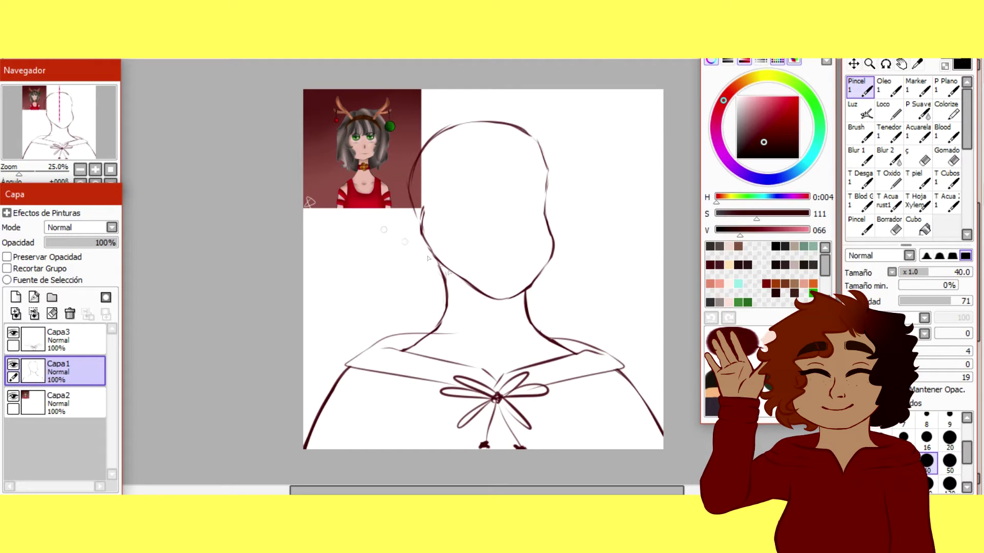
mouse_move(424, 211)
mouse_down()
mouse_move(484, 293)
mouse_move(436, 253)
mouse_move(486, 292)
mouse_up()
key(ctrl+z)
key(ctrl+z)
key(ctrl+z)
mouse_move(421, 232)
mouse_down()
mouse_move(501, 303)
mouse_move(420, 226)
mouse_up()
key(ctrl+z)
Erase the stray and doubled sketch lines where the left jaw meets the neck on Capa1.
click(95, 169)
click(95, 169)
click(889, 226)
key(ctrl+z)
mouse_move(376, 241)
mouse_down()
mouse_move(416, 270)
mouse_move(392, 246)
mouse_move(458, 323)
mouse_move(474, 335)
mouse_move(449, 296)
mouse_move(500, 343)
mouse_move(413, 287)
mouse_up()
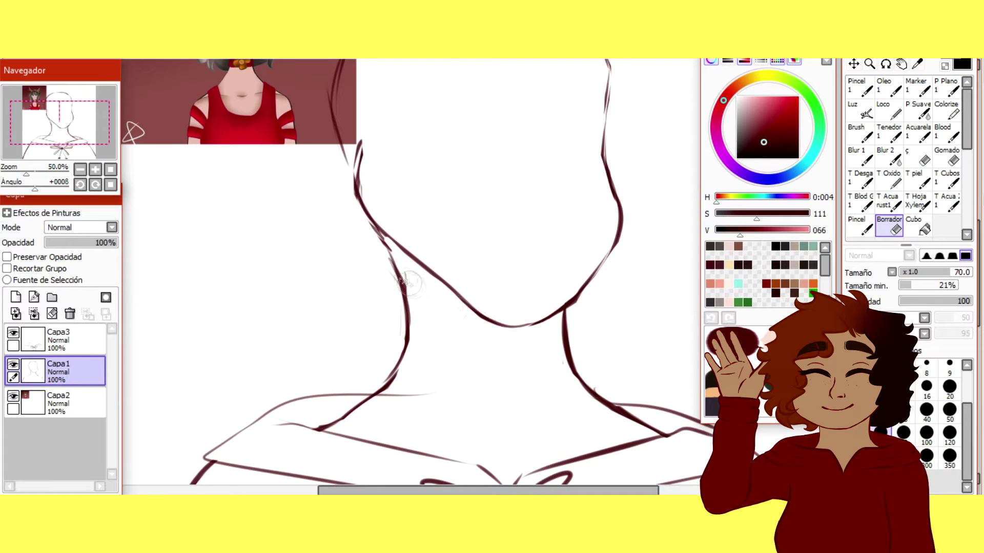
drag(363, 232, 385, 267)
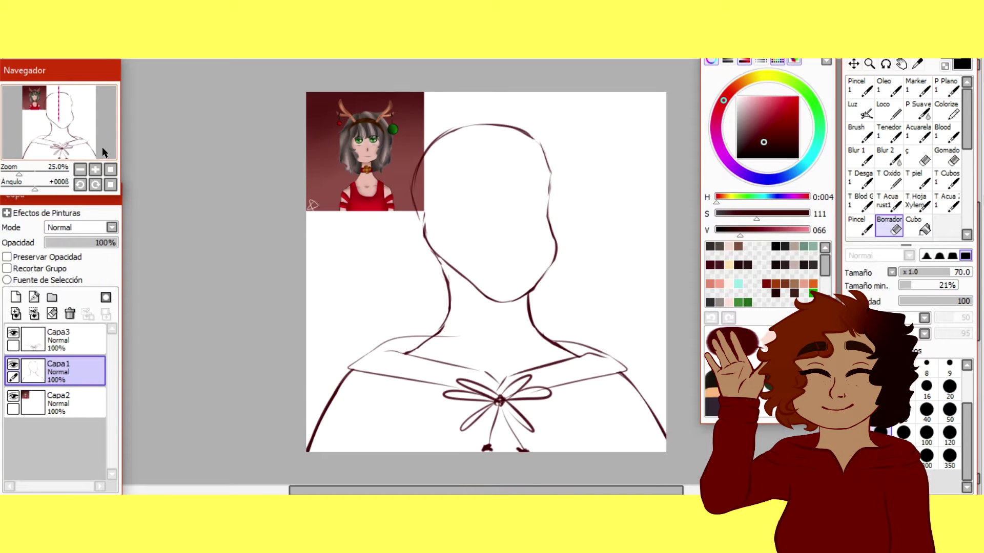
Erase the end of the collar's back edge on Capa3 where it crosses the left side of the neck.
click(95, 169)
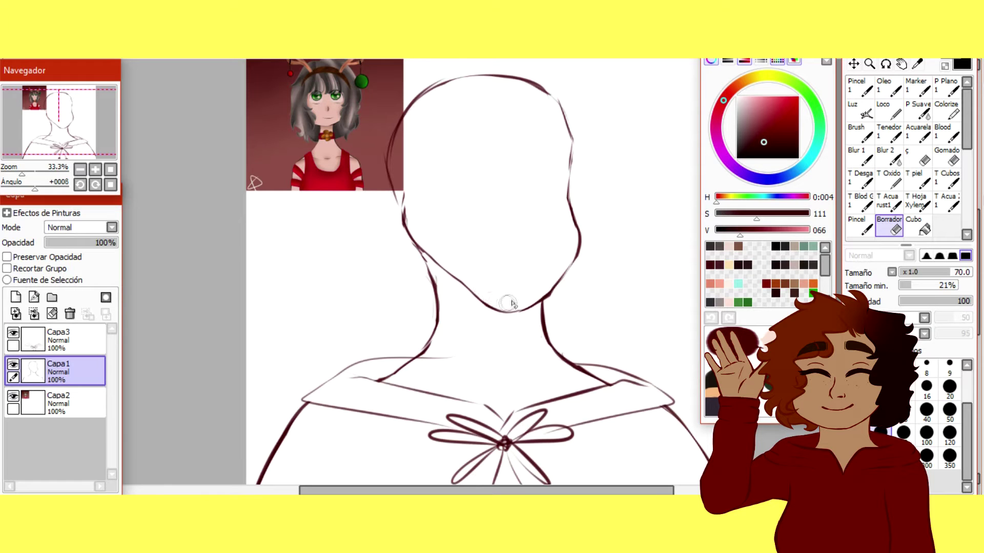
key(n)
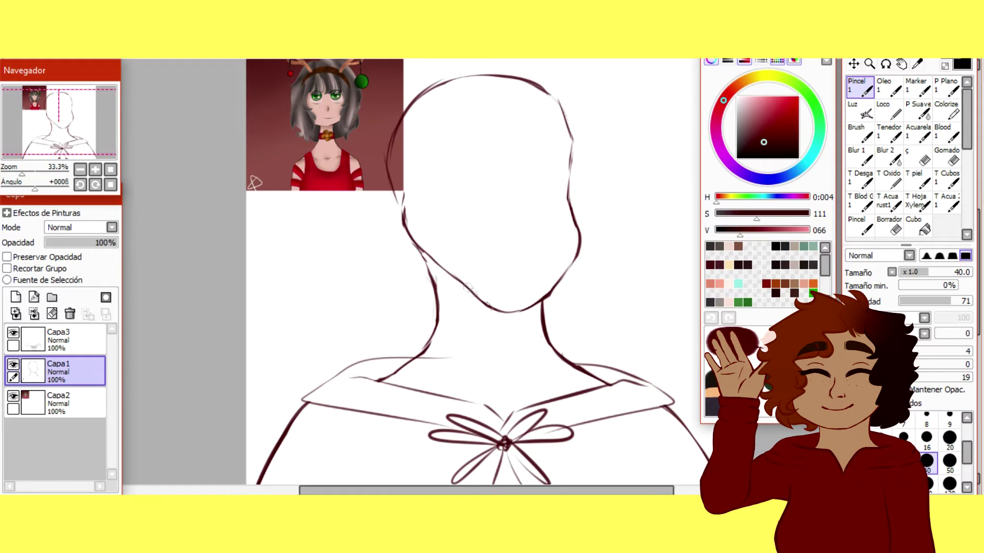
key(e)
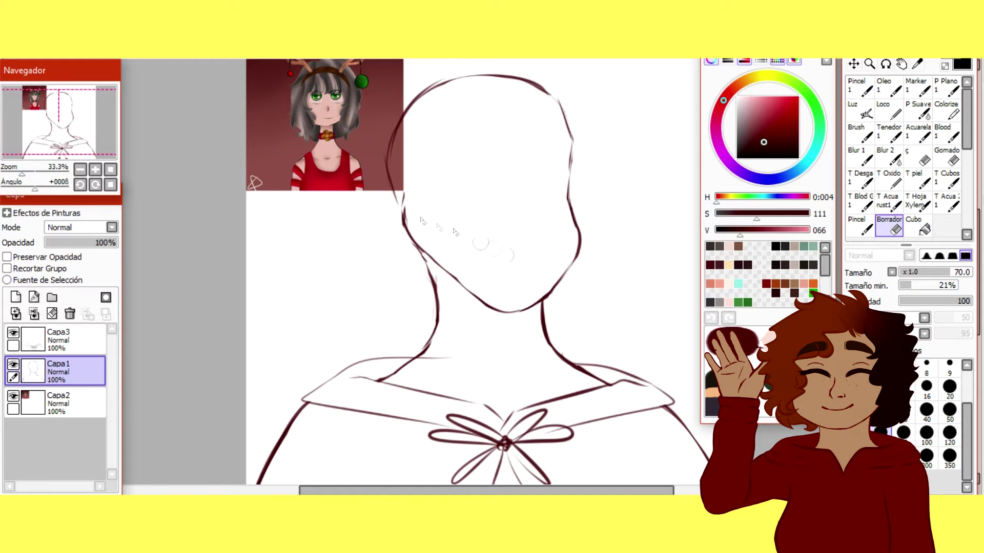
drag(59, 121, 62, 135)
click(83, 335)
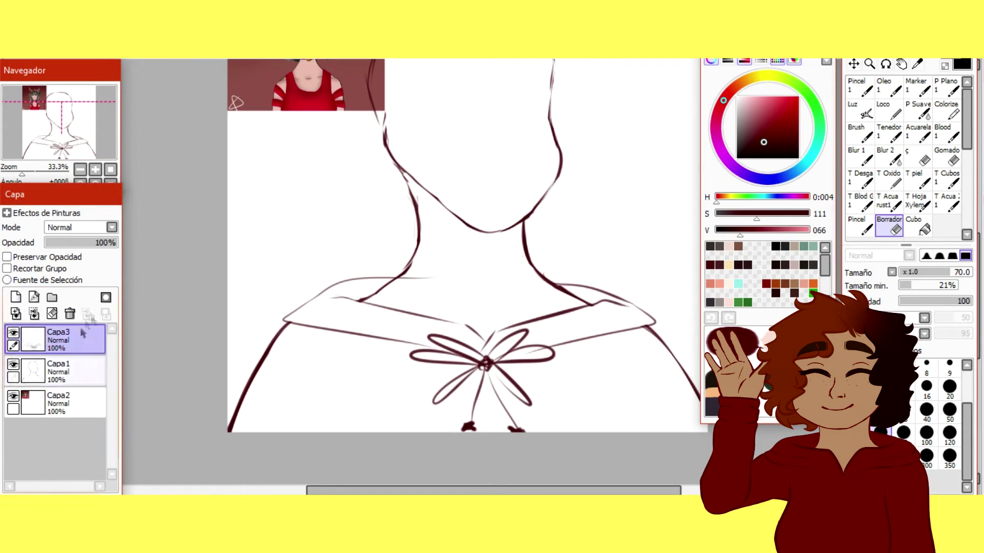
drag(409, 283, 430, 273)
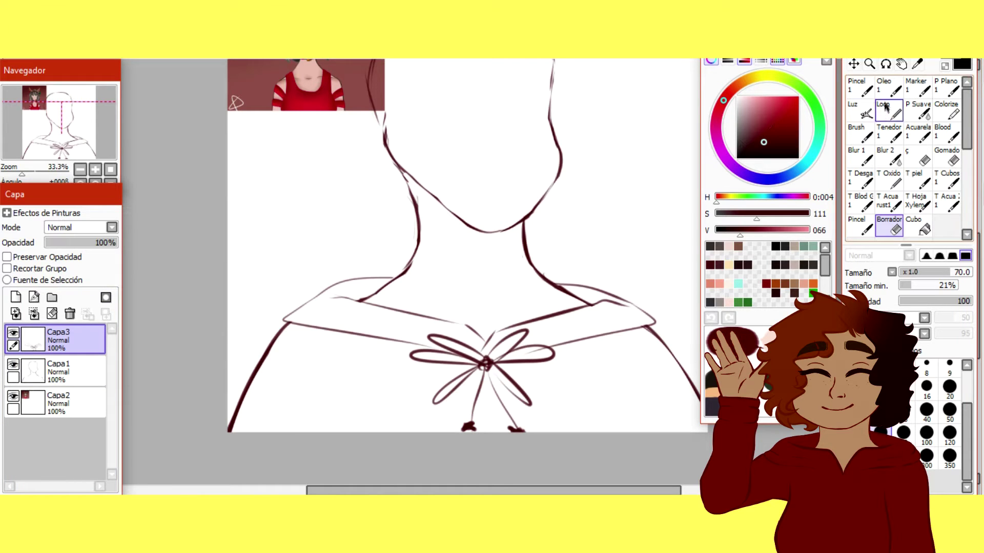
Draw inner contour lines inside the upper-left and right bow loops on Capa3 with the Pincel brush.
click(864, 83)
click(98, 169)
click(97, 169)
drag(63, 137, 66, 153)
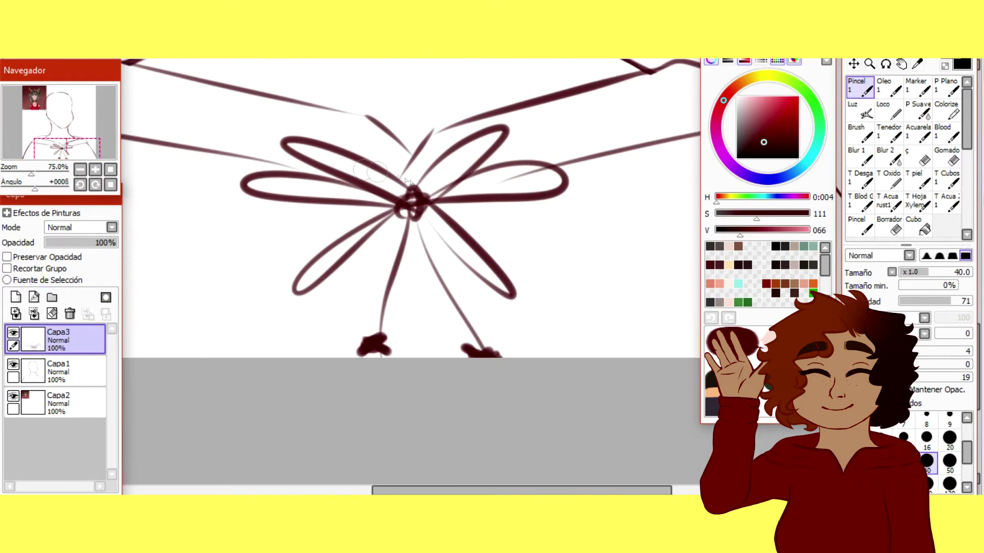
mouse_move(370, 180)
mouse_down()
mouse_move(411, 190)
mouse_move(361, 194)
mouse_up()
key(ctrl+z)
key(ctrl+z)
mouse_move(451, 191)
mouse_down()
mouse_move(573, 163)
mouse_move(443, 195)
mouse_move(489, 204)
mouse_up()
key(ctrl+z)
key(ctrl+z)
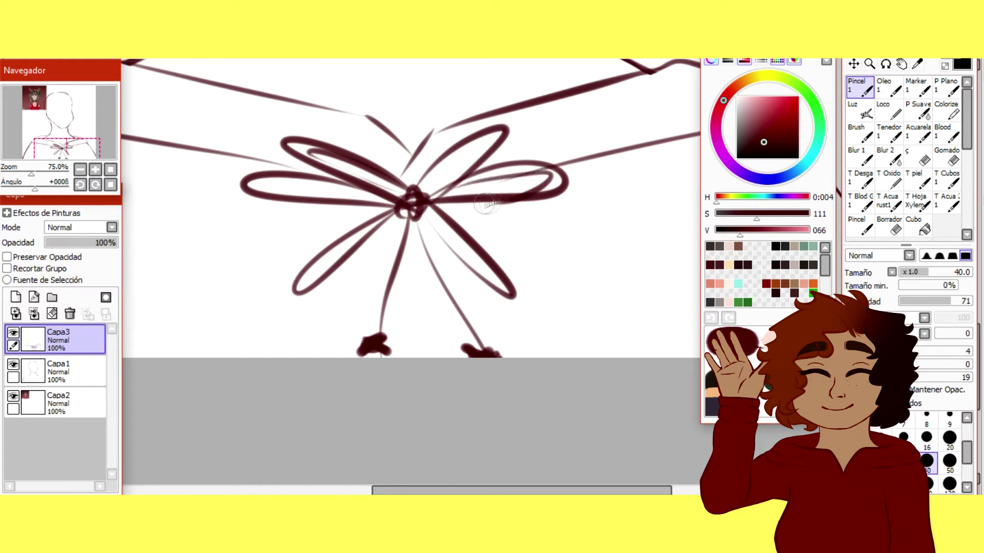
Add inner contour lines to the left, lower-left and lower-right bow loops on Capa3.
mouse_move(410, 201)
mouse_down()
mouse_move(440, 194)
mouse_move(424, 180)
mouse_up()
drag(353, 191, 378, 199)
drag(430, 216, 498, 286)
key(ctrl+z)
key(ctrl+z)
drag(308, 283, 419, 201)
Double the two hanging strings of the bow with parallel lines running from the knot to their round ends.
click(110, 170)
drag(100, 140, 101, 149)
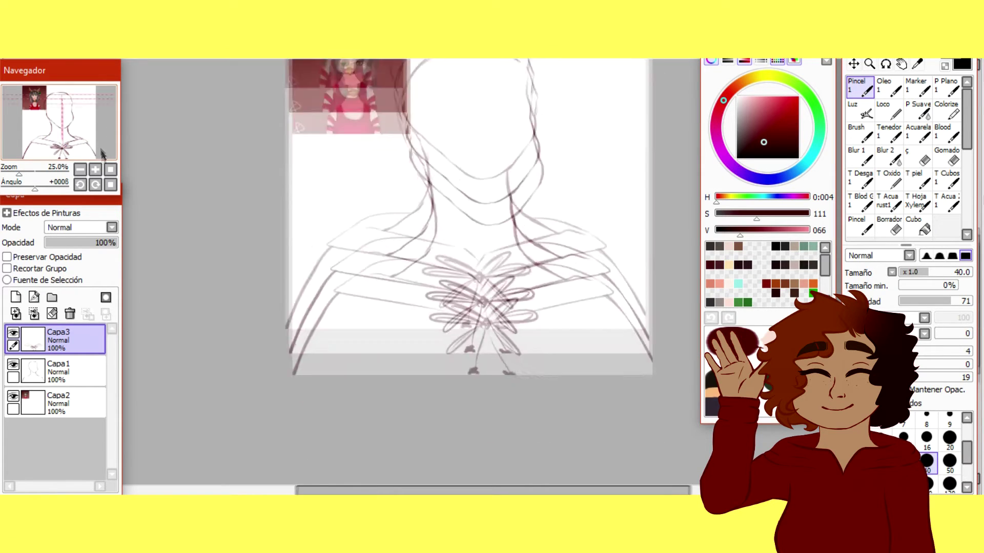
click(96, 170)
click(96, 169)
click(95, 169)
click(95, 170)
click(95, 170)
click(62, 152)
mouse_move(439, 163)
mouse_down()
mouse_move(402, 375)
mouse_move(406, 271)
mouse_move(453, 168)
mouse_up()
key(ctrl+z)
mouse_move(476, 166)
mouse_down()
mouse_move(582, 397)
mouse_move(598, 400)
mouse_up()
key(ctrl+z)
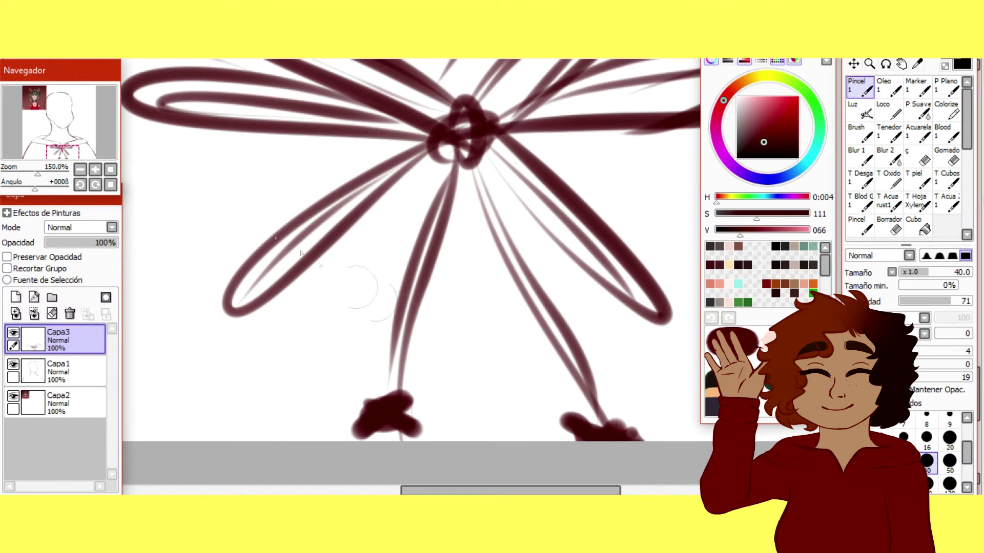
click(110, 170)
Try long hair strands down the left side of the head on a new layer Capa4.
click(16, 298)
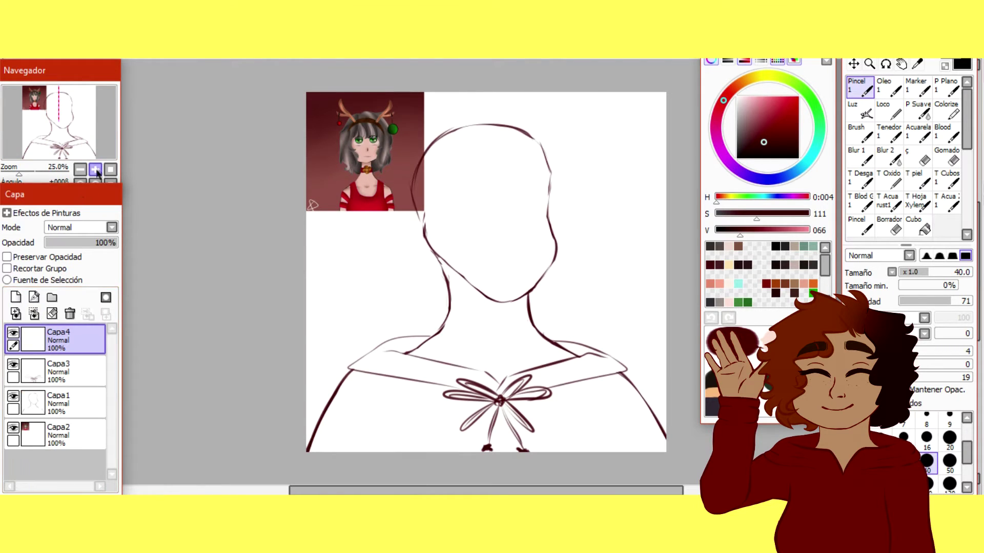
mouse_move(414, 138)
mouse_down()
mouse_move(401, 227)
mouse_move(408, 196)
mouse_move(417, 280)
mouse_move(400, 294)
mouse_up()
key(ctrl+z)
key(ctrl+z)
drag(409, 230, 409, 300)
drag(443, 248, 413, 301)
key(ctrl+z)
key(ctrl+z)
key(ctrl+z)
drag(416, 133, 394, 284)
drag(405, 221, 400, 286)
drag(442, 251, 418, 294)
key(ctrl+z)
key(ctrl+z)
key(ctrl+z)
Try hair strands on the right side of the head and across the forehead, and delete the trial layer Capa4.
mouse_move(559, 144)
mouse_down()
mouse_move(602, 260)
mouse_move(570, 280)
mouse_up()
key(ctrl+z)
drag(567, 201, 561, 286)
key(ctrl+z)
key(ctrl+z)
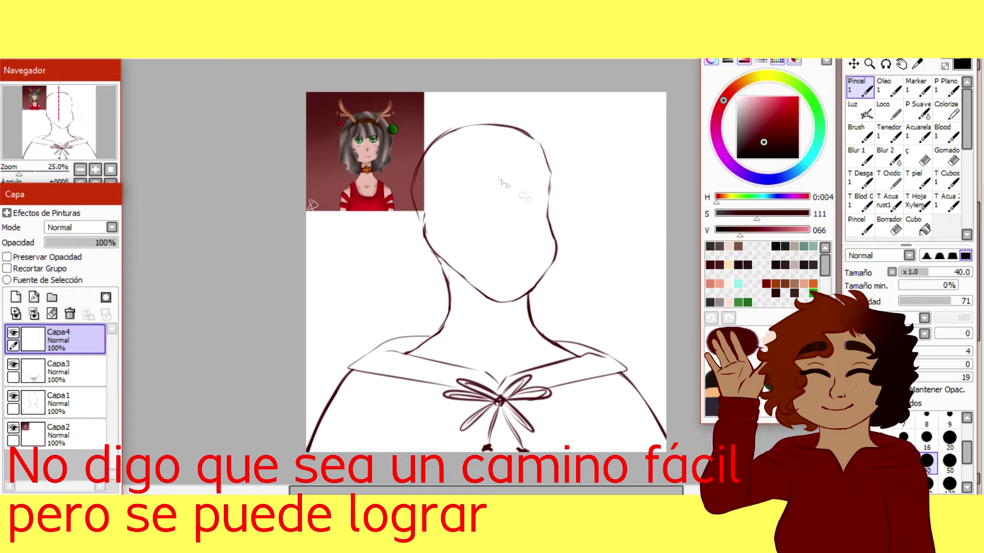
mouse_move(539, 152)
mouse_down()
mouse_move(545, 175)
mouse_move(514, 186)
mouse_up()
drag(533, 163, 500, 175)
key(ctrl+z)
key(ctrl+z)
key(ctrl+z)
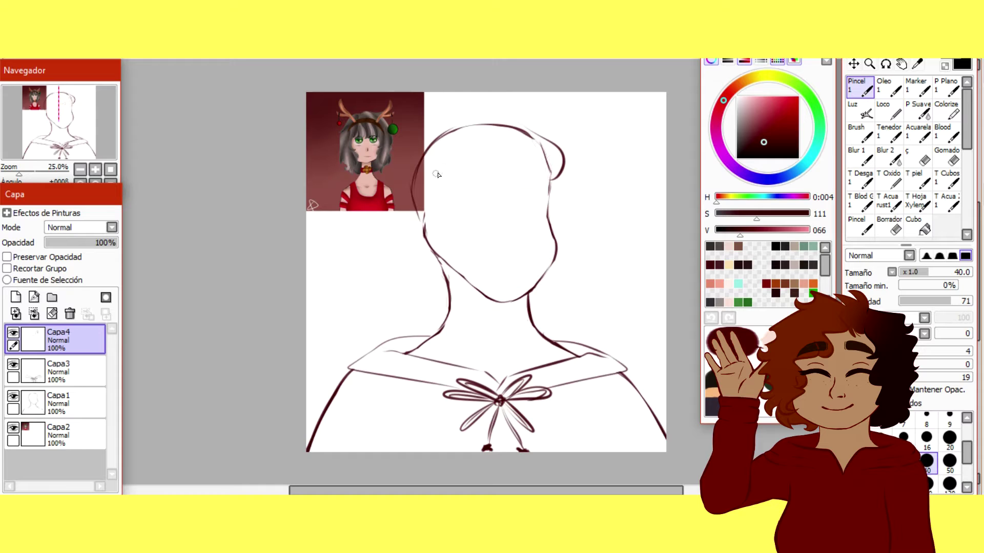
click(70, 314)
Merge the bow and collar layer into Capa1, and scale the whole bust sketch down toward the lower part of the canvas.
drag(114, 243, 46, 245)
key(ctrl+z)
key(ctrl+e)
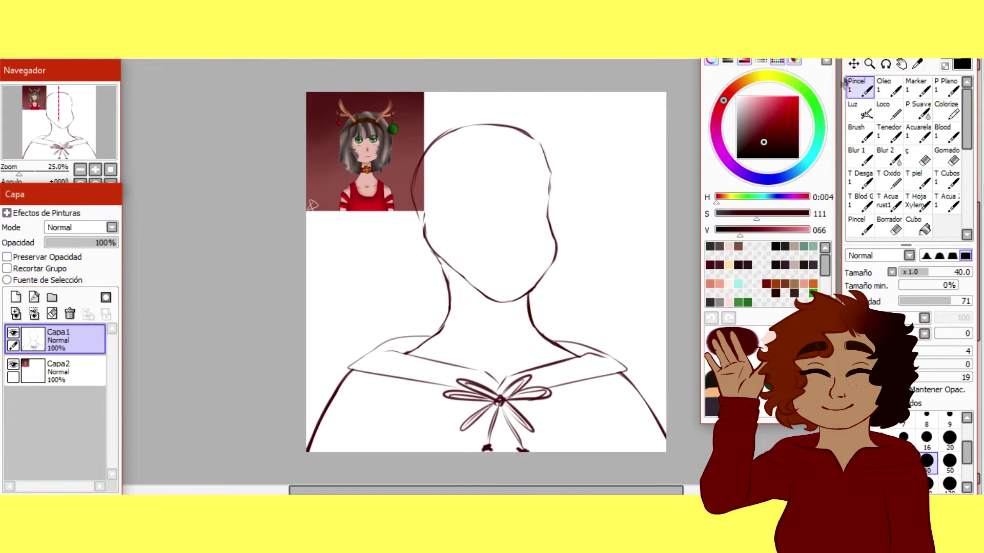
key(ctrl+t)
drag(304, 123, 344, 159)
drag(468, 255, 439, 252)
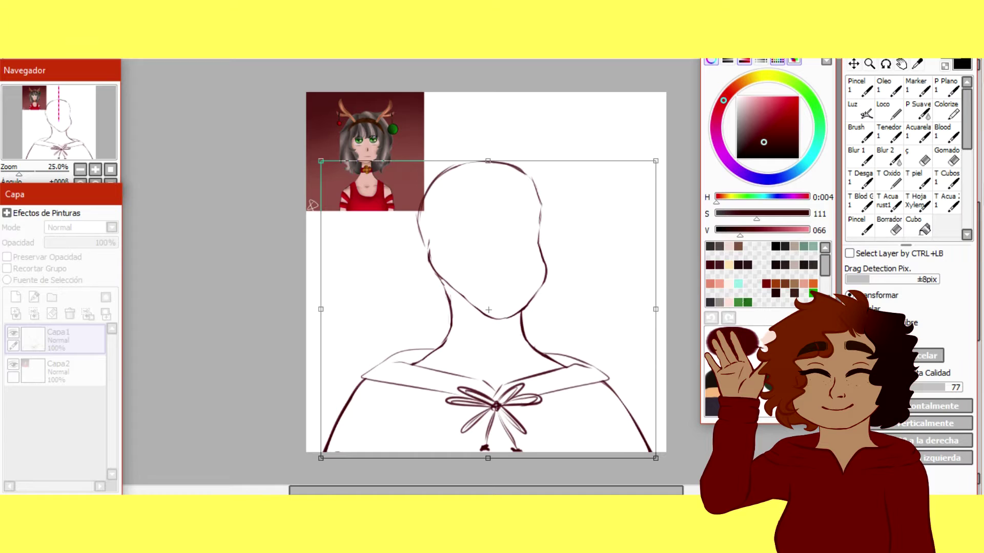
key(Return)
Draw the inner neckline edge of the collar between the two neck lines on a new layer Capa3.
click(15, 296)
click(93, 169)
drag(109, 141, 116, 152)
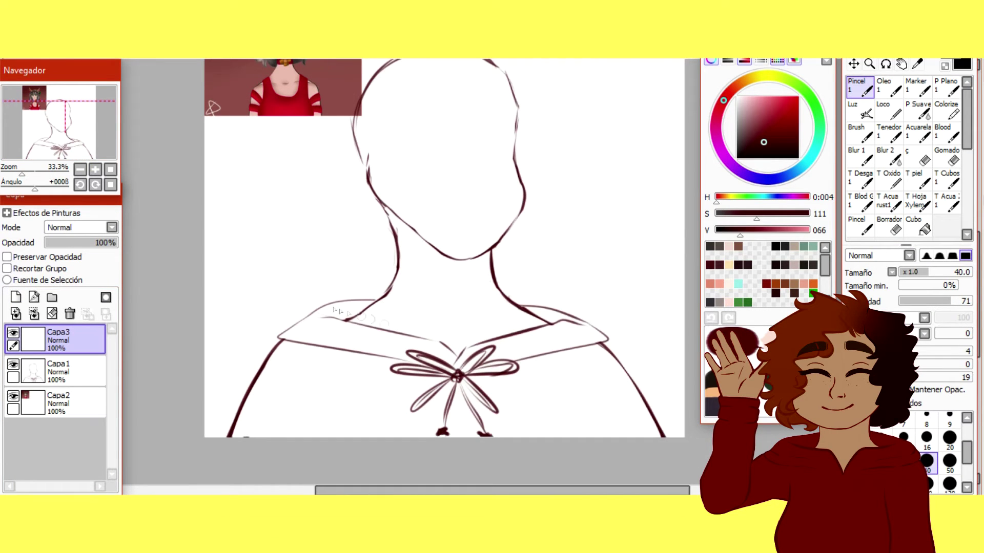
key(ctrl+z)
mouse_move(346, 321)
mouse_down()
mouse_move(443, 334)
mouse_move(551, 327)
mouse_up()
key(ctrl+z)
key(ctrl+z)
drag(469, 332, 551, 323)
click(93, 328)
mouse_move(90, 129)
mouse_down()
mouse_move(82, 106)
mouse_move(101, 91)
mouse_up()
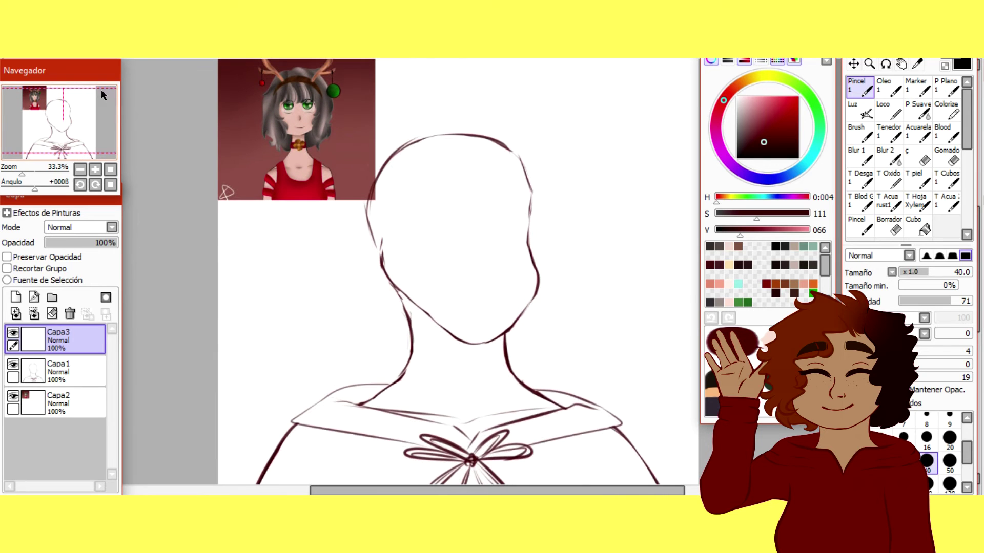
Try a curved vertical centre line and a curved horizontal eye line across the face on Capa3.
drag(454, 131, 485, 338)
key(ctrl+z)
mouse_move(400, 245)
mouse_down()
mouse_move(550, 265)
mouse_move(420, 235)
mouse_move(456, 228)
mouse_move(559, 246)
mouse_up()
key(ctrl+z)
key(ctrl+z)
key(ctrl+z)
mouse_move(388, 261)
mouse_down()
mouse_move(449, 239)
mouse_move(527, 242)
mouse_up()
key(ctrl+z)
drag(424, 242, 475, 234)
drag(487, 240, 539, 244)
key(ctrl+z)
key(ctrl+z)
drag(389, 253, 546, 242)
key(ctrl+z)
mouse_move(402, 247)
mouse_down()
mouse_move(453, 230)
mouse_move(534, 246)
mouse_up()
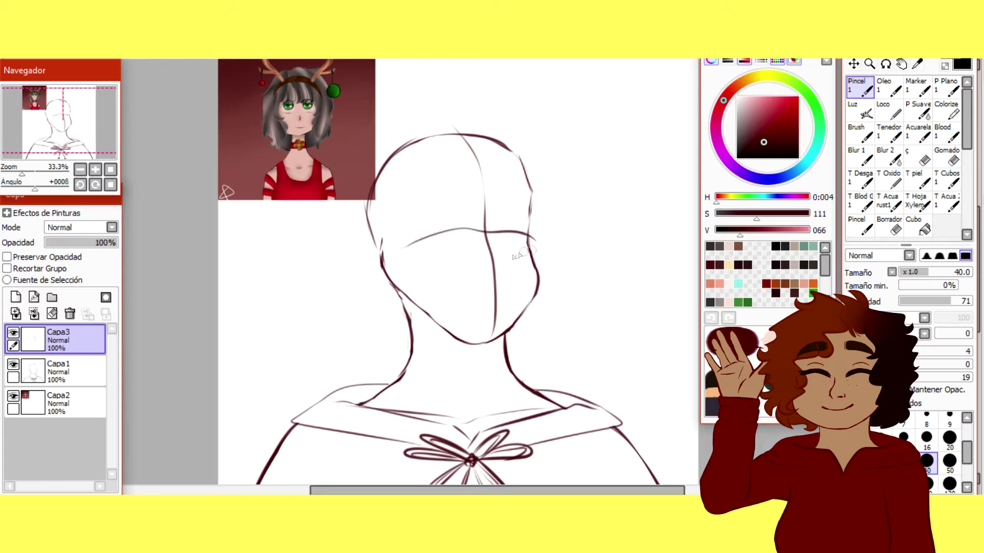
key(ctrl+z)
key(ctrl+z)
Draw a curved vertical centre guide and a horizontal eye guide on the face, and lower Capa3's opacity to 53%.
mouse_move(438, 134)
mouse_down()
mouse_move(486, 251)
mouse_move(483, 333)
mouse_up()
key(ctrl+z)
drag(467, 168, 483, 351)
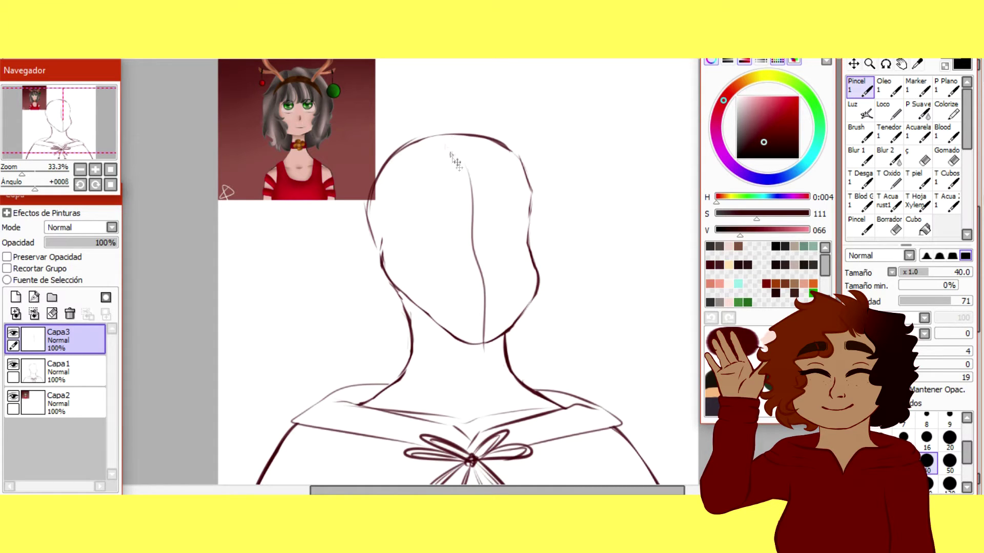
key(ctrl+z)
mouse_move(403, 247)
mouse_down()
mouse_move(543, 240)
mouse_move(532, 238)
mouse_up()
key(ctrl+z)
drag(401, 258, 556, 239)
key(ctrl+z)
key(ctrl+z)
drag(434, 239, 538, 233)
key(ctrl+z)
drag(405, 251, 501, 234)
key(ctrl+z)
drag(395, 243, 479, 235)
drag(103, 242, 83, 243)
Draw the thick curved upper lash line of the left eye above the eye guide on a new layer Capa4.
click(16, 297)
click(96, 170)
drag(100, 150, 93, 135)
key(ctrl+z)
mouse_move(504, 293)
mouse_down()
mouse_move(423, 280)
mouse_move(430, 292)
mouse_up()
key(ctrl+z)
key(ctrl+z)
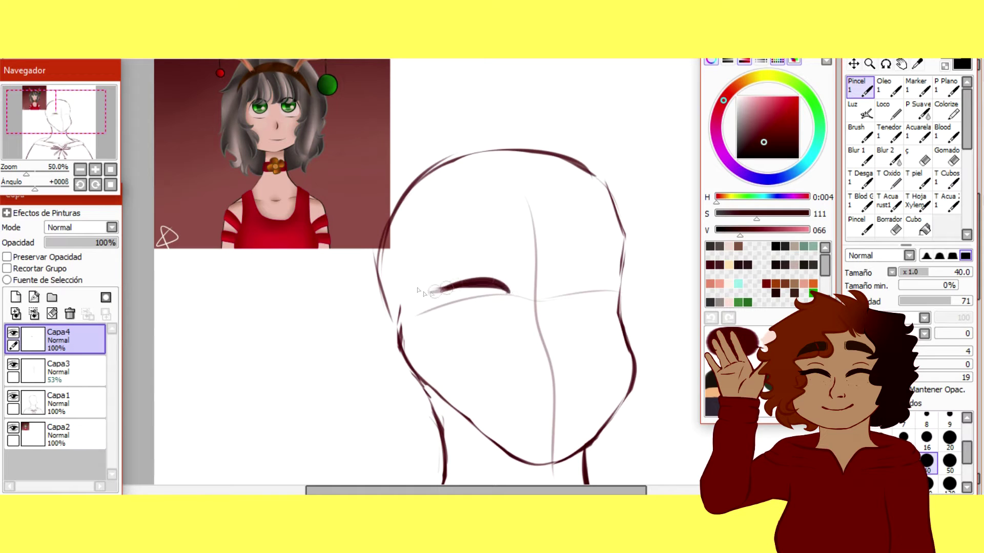
drag(510, 293, 436, 287)
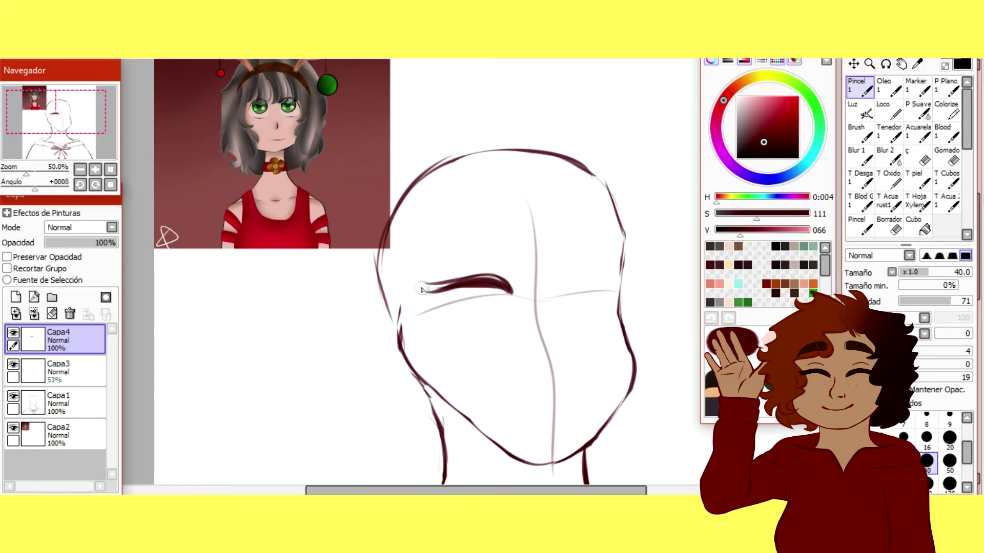
Draw the left eye's short curved lower lid line with small pointed lashes at its outer side on Capa4.
click(105, 170)
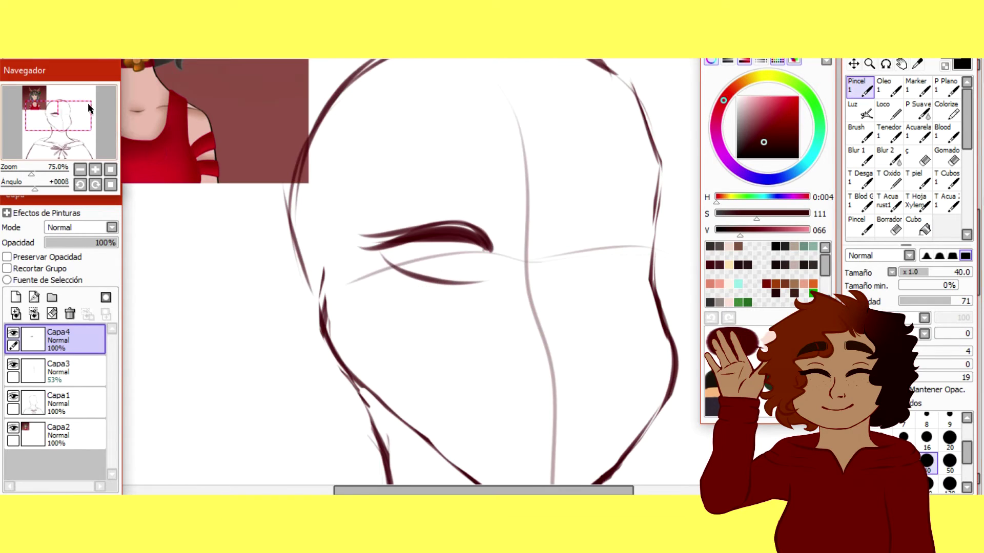
drag(89, 108, 95, 115)
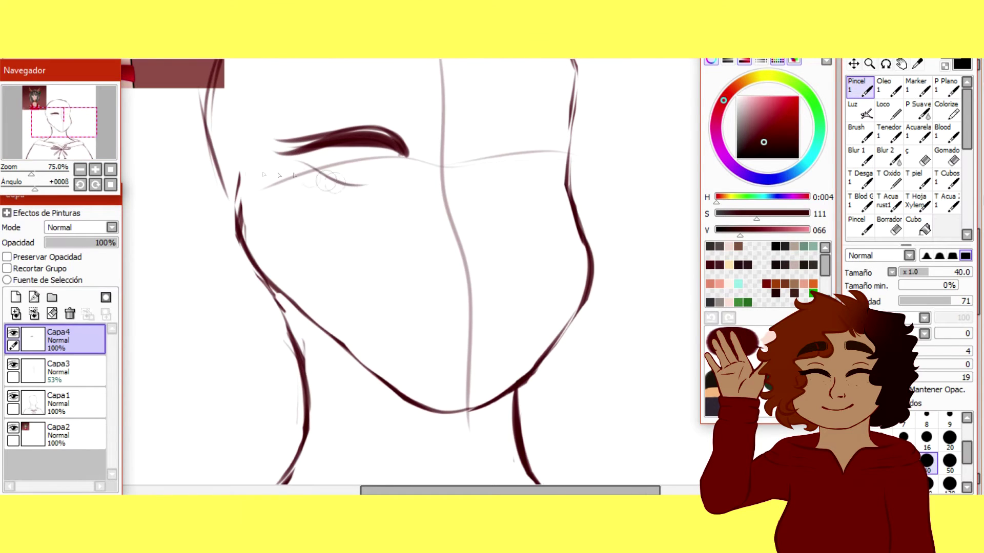
click(111, 170)
click(95, 170)
click(95, 170)
drag(100, 150, 100, 146)
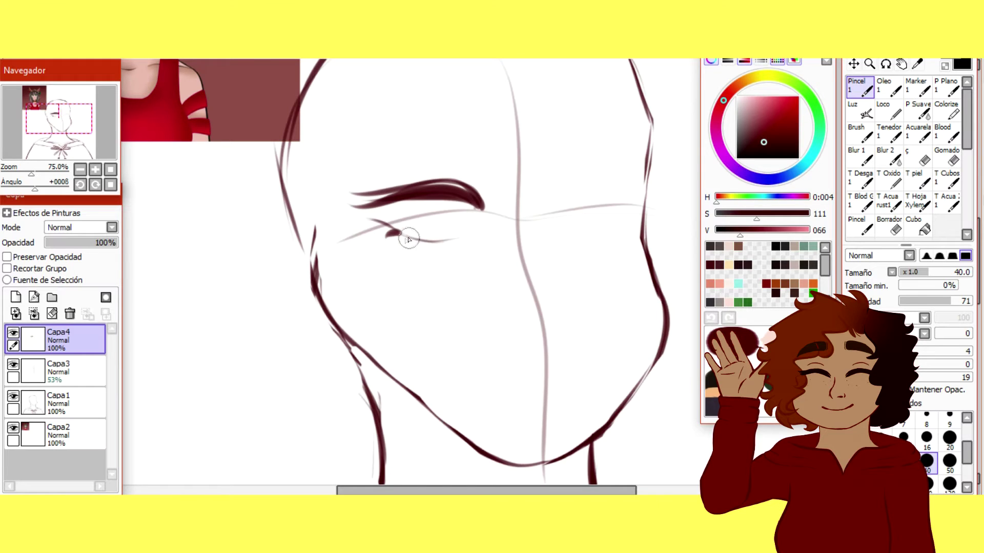
click(109, 169)
click(96, 169)
click(96, 169)
click(96, 170)
drag(101, 147, 106, 142)
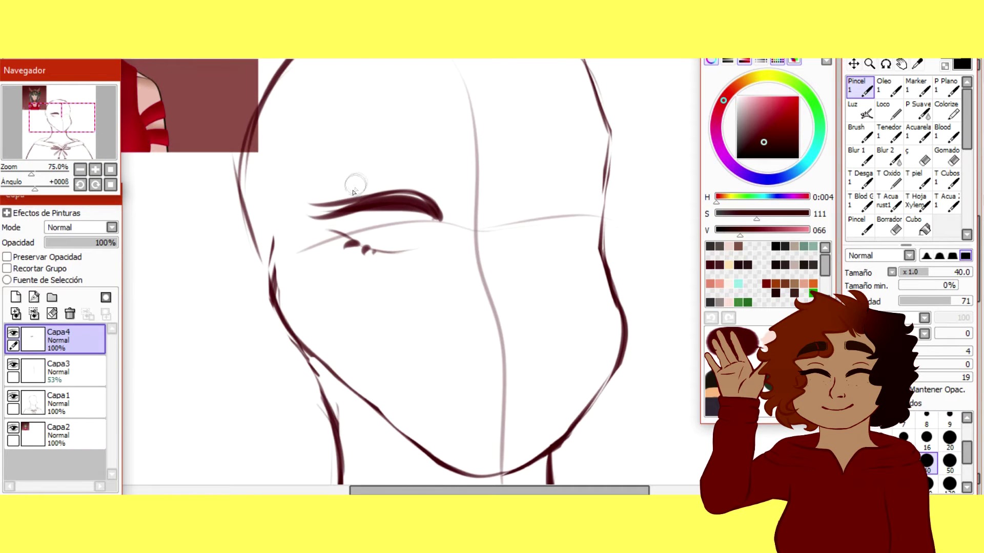
Add a curved eyelid crease above the left eye's upper lash line and extra strokes along its lower lid.
drag(362, 184, 419, 182)
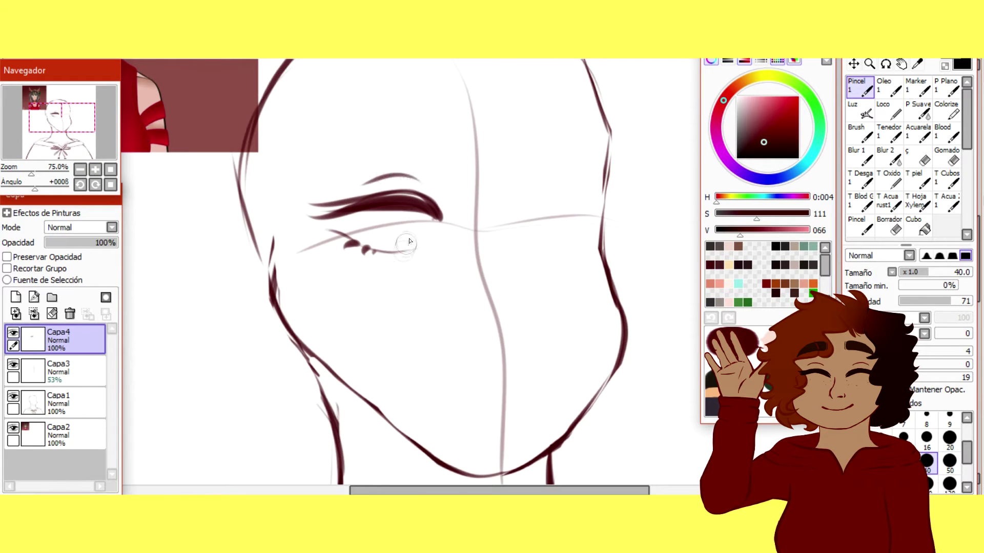
drag(409, 252, 384, 262)
drag(418, 251, 399, 262)
click(111, 169)
drag(84, 243, 158, 269)
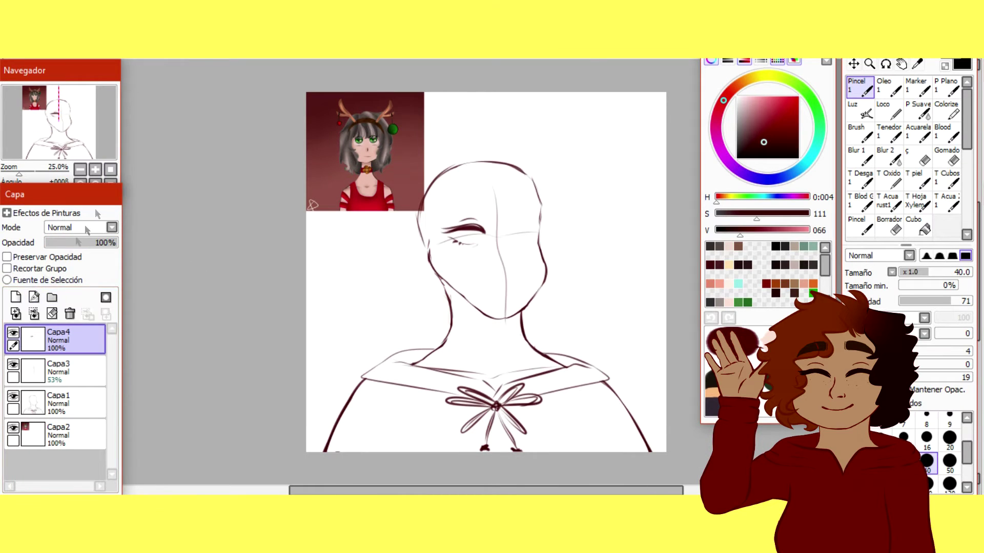
click(95, 168)
click(95, 168)
click(67, 117)
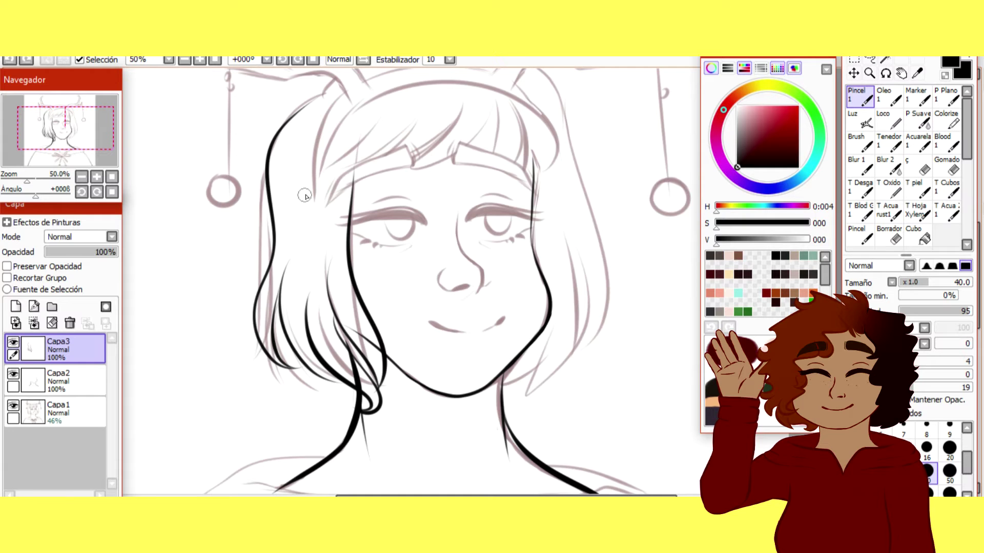
click(97, 176)
drag(103, 153, 91, 136)
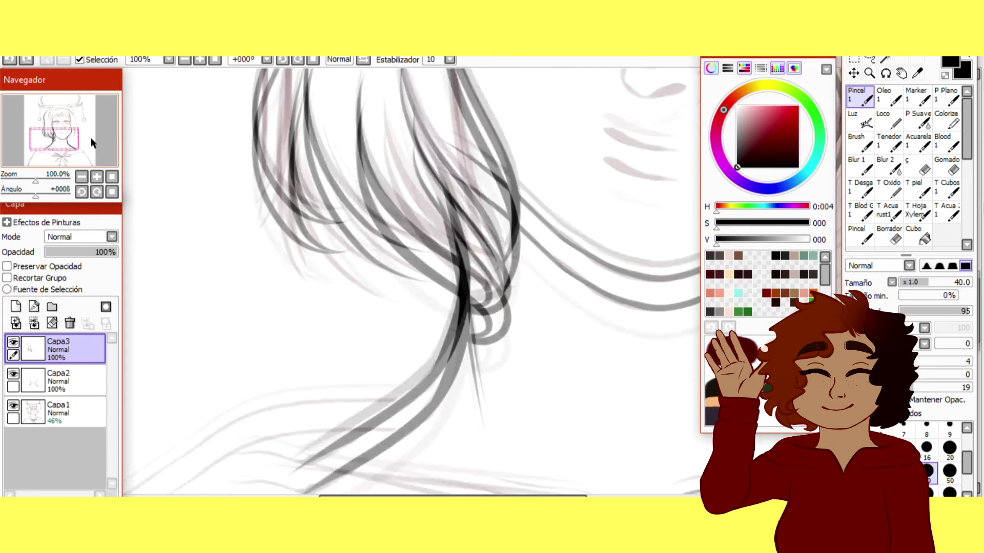
Ink a short inner strand on Capa3 where the locks converge on the left side of the face.
drag(431, 123, 453, 191)
key(ctrl+z)
mouse_move(433, 125)
mouse_down()
mouse_move(444, 177)
mouse_move(469, 203)
mouse_up()
key(ctrl+z)
drag(433, 129, 449, 160)
drag(98, 125, 99, 119)
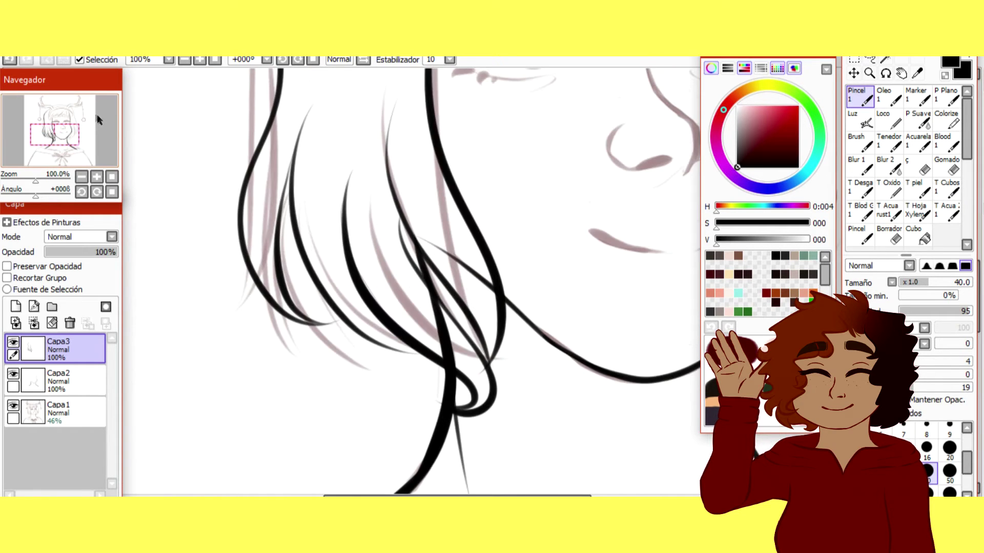
Erase the stray line ends where the left hair locks cross beside the jaw, using a size 50 eraser.
click(889, 236)
mouse_move(401, 222)
mouse_down()
mouse_move(430, 309)
mouse_move(410, 260)
mouse_move(464, 322)
mouse_up()
click(946, 165)
key(ctrl+z)
click(889, 235)
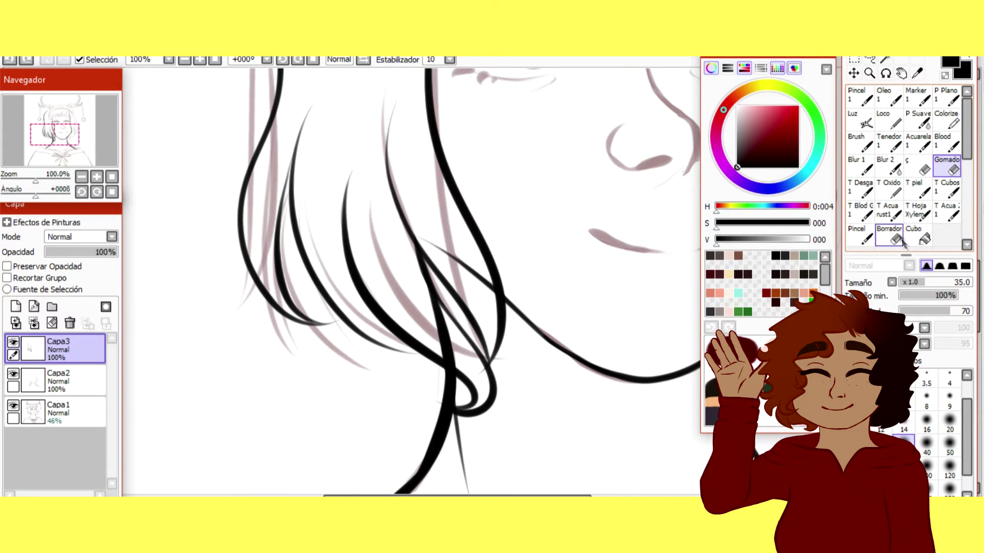
key(ctrl+z)
drag(420, 249, 426, 285)
key(ctrl+z)
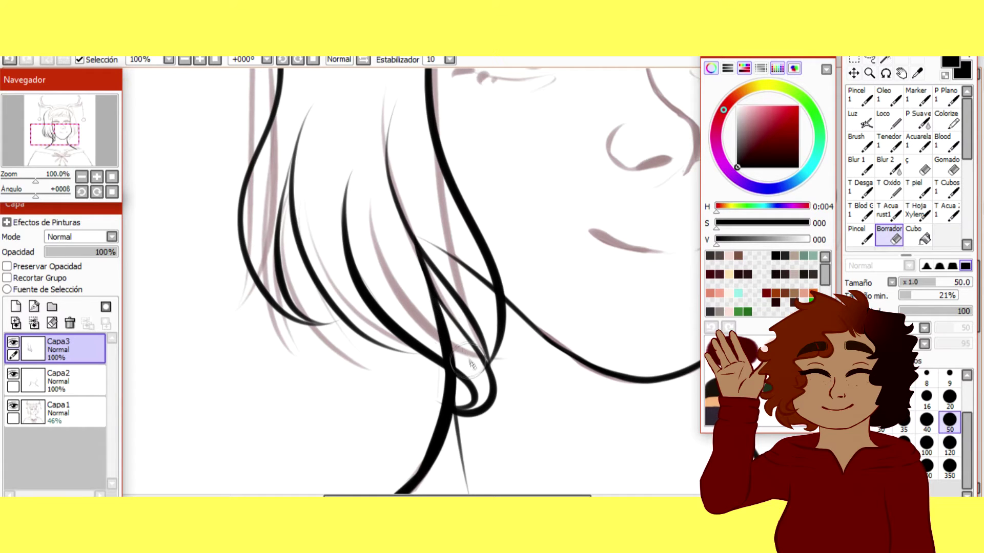
drag(477, 368, 481, 374)
key(n)
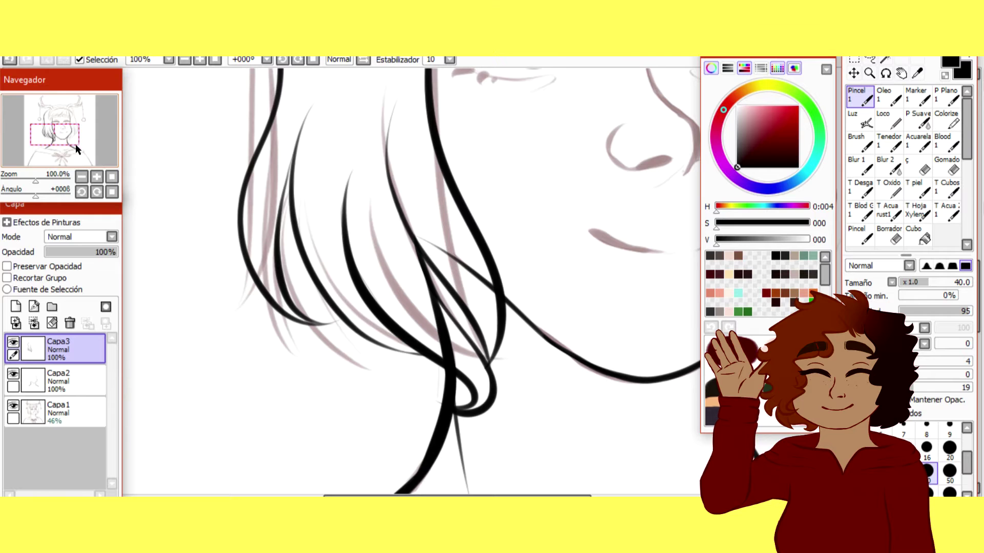
mouse_move(76, 146)
mouse_down()
mouse_move(75, 133)
mouse_move(89, 156)
mouse_move(108, 158)
mouse_up()
click(111, 178)
scroll(103, 160, up, 2)
mouse_move(547, 92)
mouse_down()
mouse_move(601, 238)
mouse_move(600, 317)
mouse_move(584, 341)
mouse_move(603, 323)
mouse_move(592, 337)
mouse_up()
key(ctrl+z)
key(ctrl+z)
mouse_move(587, 333)
mouse_down()
mouse_move(594, 263)
mouse_move(577, 229)
mouse_move(589, 341)
mouse_up()
key(ctrl+z)
key(ctrl+z)
mouse_move(570, 216)
mouse_down()
mouse_move(594, 353)
mouse_move(573, 234)
mouse_move(559, 373)
mouse_up()
key(ctrl+z)
key(ctrl+z)
key(ctrl+z)
key(ctrl+z)
key(ctrl+z)
mouse_move(579, 237)
mouse_down()
mouse_move(572, 334)
mouse_move(590, 275)
mouse_move(569, 367)
mouse_move(568, 248)
mouse_move(575, 290)
mouse_up()
key(ctrl+z)
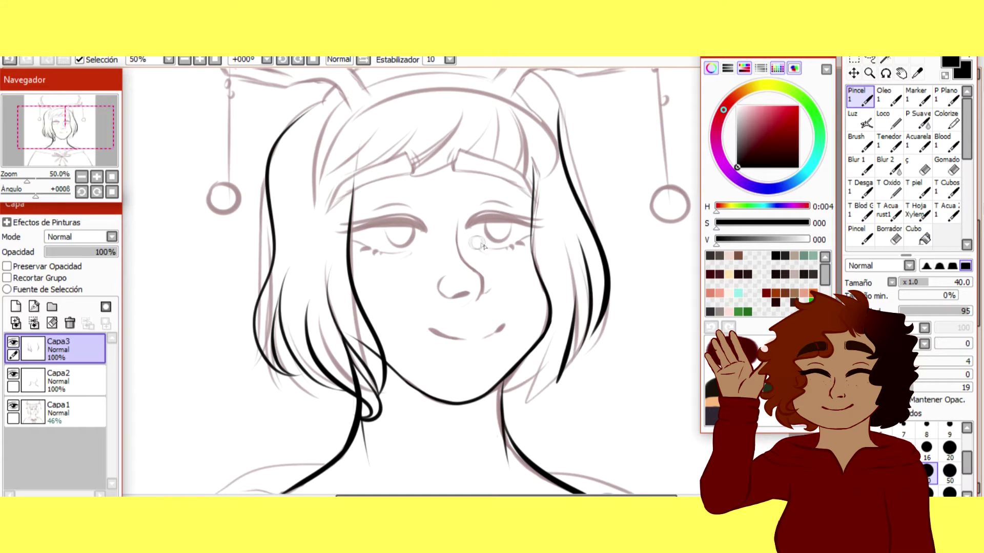
key(ctrl+z)
key(ctrl+z)
key(ctrl+z)
Ink the outer contour of the right side of the hair, bulging outward beside the cheek and curving in at the tips.
drag(553, 100, 608, 339)
key(ctrl+z)
drag(557, 102, 603, 336)
key(ctrl+z)
mouse_move(543, 71)
mouse_down()
mouse_move(609, 330)
mouse_move(607, 318)
mouse_move(549, 353)
mouse_up()
key(ctrl+z)
key(ctrl+z)
mouse_move(561, 115)
mouse_down()
mouse_move(605, 342)
mouse_move(590, 326)
mouse_move(614, 293)
mouse_move(618, 315)
mouse_move(601, 322)
mouse_move(619, 310)
mouse_move(610, 328)
mouse_up()
key(ctrl+z)
key(ctrl+z)
key(ctrl+z)
key(ctrl+z)
key(ctrl+z)
drag(567, 109, 614, 308)
key(ctrl+z)
drag(544, 82, 576, 198)
drag(569, 136, 599, 327)
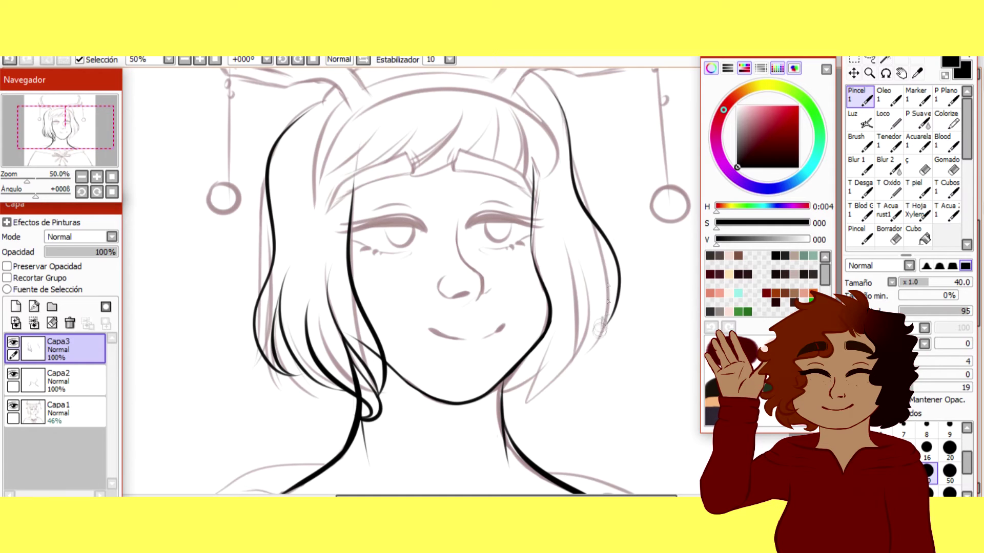
Ink the inner strands and pointed tips of the right side of the hair, ending in a lock beside the jaw.
key(ctrl+z)
key(ctrl+z)
key(ctrl+z)
drag(606, 254, 609, 333)
key(ctrl+z)
key(ctrl+z)
mouse_move(606, 256)
mouse_down()
mouse_move(602, 338)
mouse_move(588, 229)
mouse_move(583, 344)
mouse_up()
key(ctrl+z)
mouse_move(590, 232)
mouse_down()
mouse_move(605, 273)
mouse_move(590, 353)
mouse_move(581, 377)
mouse_move(584, 301)
mouse_move(554, 378)
mouse_up()
key(ctrl+z)
key(ctrl+z)
mouse_move(584, 319)
mouse_down()
mouse_move(537, 396)
mouse_move(553, 318)
mouse_move(527, 392)
mouse_move(556, 325)
mouse_move(499, 386)
mouse_up()
key(ctrl+z)
key(ctrl+z)
key(ctrl+z)
click(112, 176)
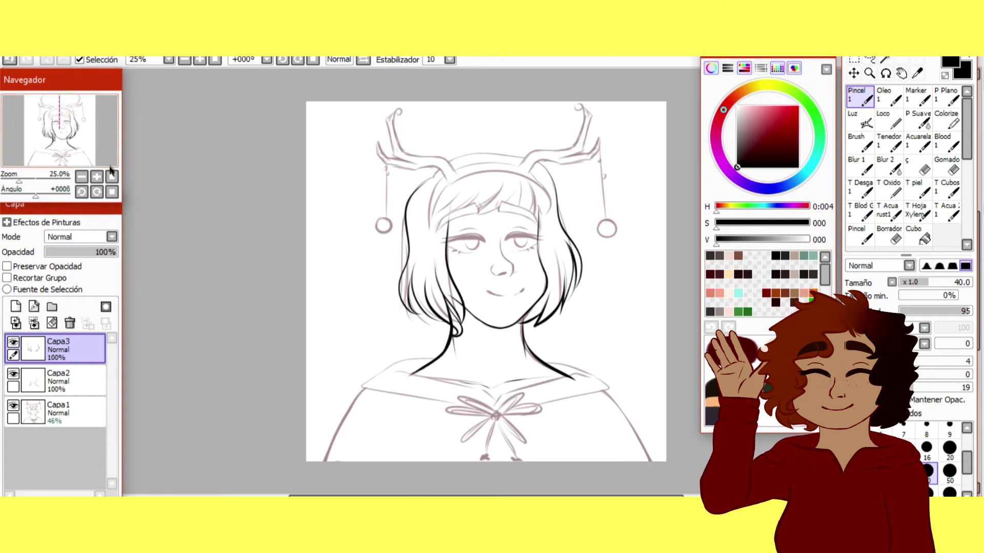
click(97, 176)
key(ctrl+z)
mouse_move(306, 174)
mouse_down()
mouse_move(327, 157)
mouse_move(324, 166)
mouse_move(500, 128)
mouse_move(411, 113)
mouse_up()
key(ctrl+z)
key(ctrl+z)
key(ctrl+z)
drag(324, 157, 370, 110)
drag(345, 139, 499, 114)
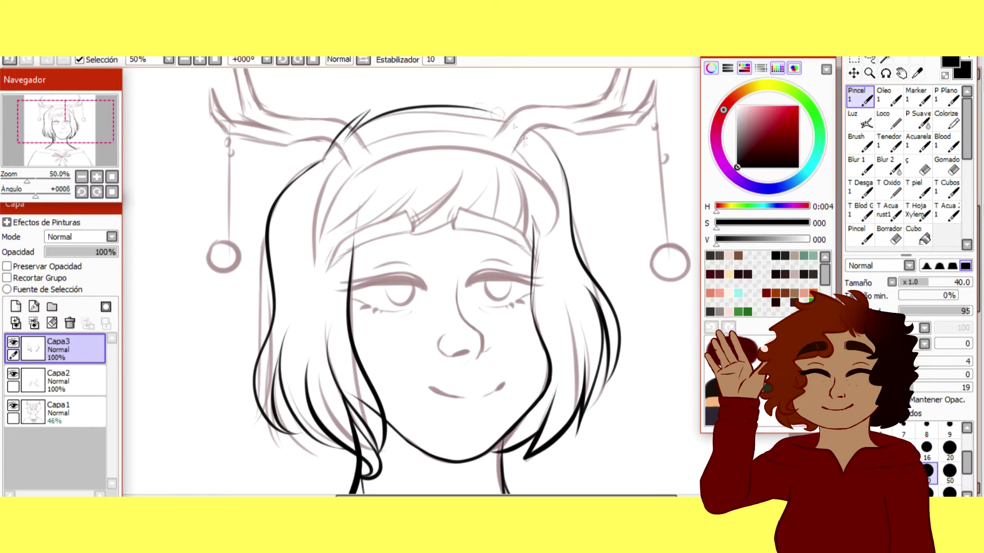
key(ctrl+z)
key(ctrl+z)
key(ctrl+z)
mouse_move(323, 165)
mouse_down()
mouse_move(425, 110)
mouse_move(495, 133)
mouse_up()
key(ctrl+z)
mouse_move(323, 164)
mouse_down()
mouse_move(548, 137)
mouse_move(388, 114)
mouse_move(547, 136)
mouse_move(598, 163)
mouse_up()
key(ctrl+z)
key(ctrl+z)
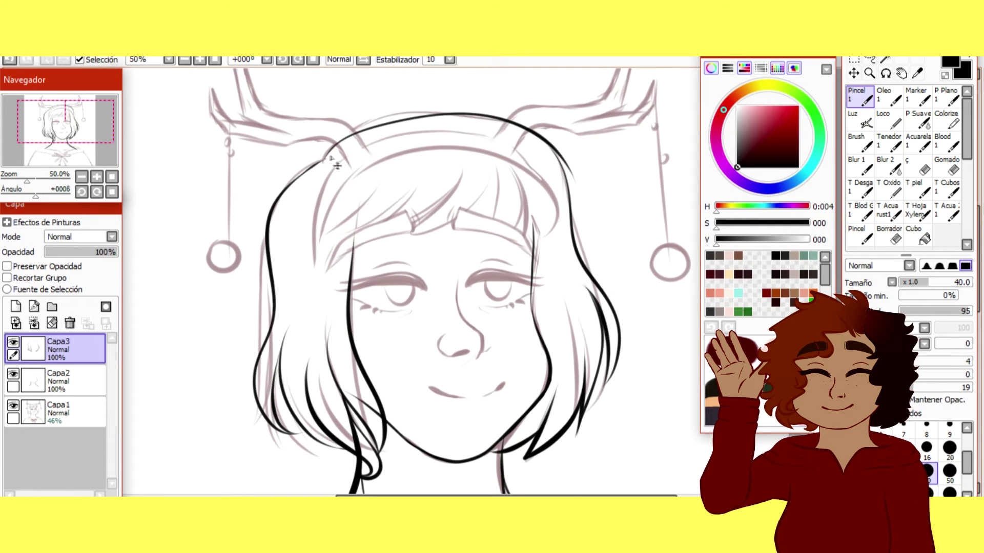
key(ctrl+z)
Ink the crown as one arc joining both sides of the hair, with a short curl at its right end.
drag(324, 163, 576, 174)
key(ctrl+z)
mouse_move(321, 163)
mouse_down()
mouse_move(575, 148)
mouse_move(576, 169)
mouse_up()
key(ctrl+z)
mouse_move(552, 135)
mouse_down()
mouse_move(561, 175)
mouse_move(569, 152)
mouse_move(570, 188)
mouse_up()
key(ctrl+z)
key(ctrl+z)
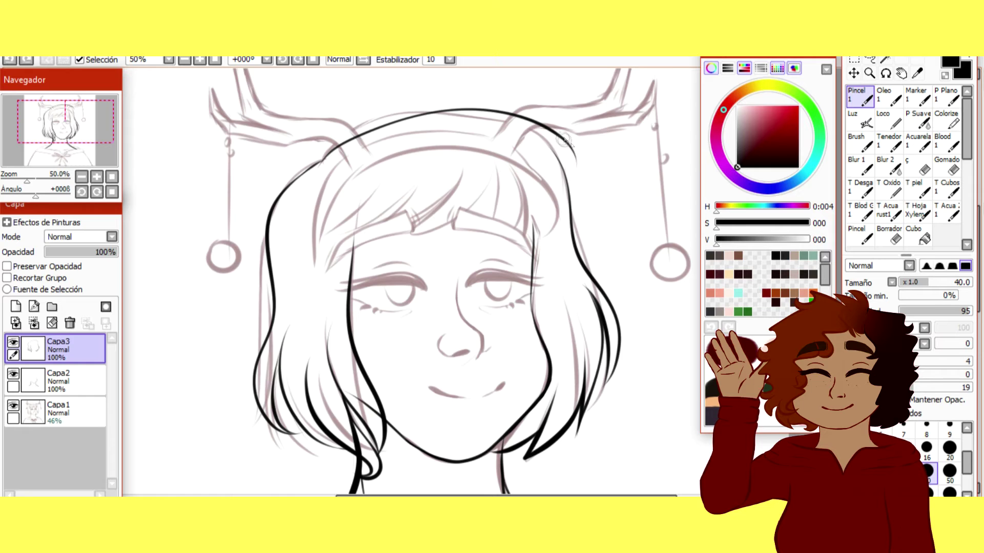
key(ctrl+z)
drag(544, 131, 573, 183)
click(110, 174)
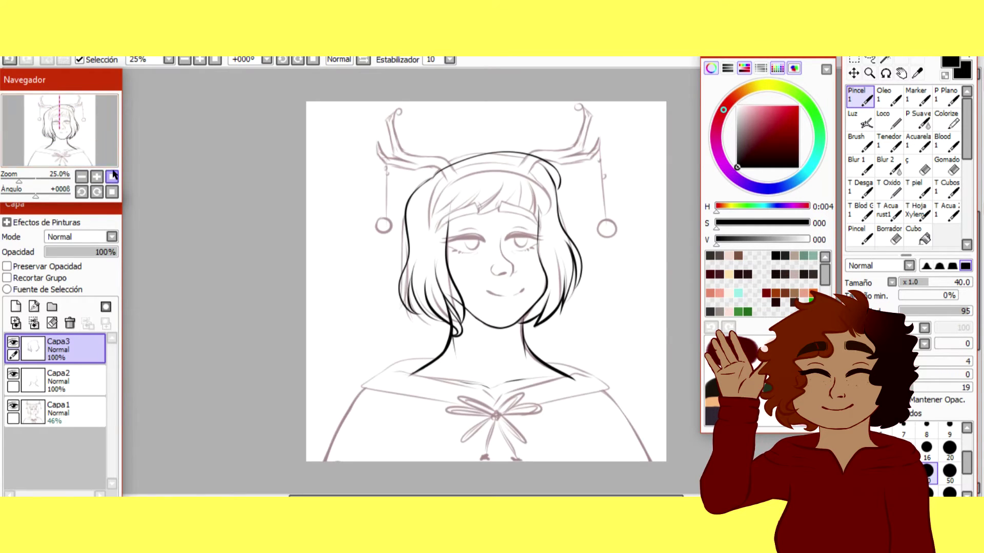
Ink the right part of the fringe with thick curved locks sweeping down from the headband to the forehead.
click(98, 173)
drag(61, 129, 64, 120)
mouse_move(530, 152)
mouse_down()
mouse_move(539, 170)
mouse_move(541, 248)
mouse_move(531, 182)
mouse_move(556, 224)
mouse_move(538, 238)
mouse_up()
key(ctrl+z)
key(ctrl+z)
drag(522, 168, 505, 241)
mouse_move(505, 241)
mouse_down()
mouse_move(509, 165)
mouse_move(503, 241)
mouse_up()
key(ctrl+z)
key(ctrl+z)
mouse_move(503, 242)
mouse_down()
mouse_move(511, 175)
mouse_move(504, 237)
mouse_up()
key(ctrl+z)
key(ctrl+z)
key(ctrl+z)
key(ctrl+z)
key(ctrl+z)
drag(517, 162, 502, 237)
mouse_move(501, 237)
mouse_down()
mouse_move(512, 182)
mouse_move(499, 236)
mouse_up()
key(ctrl+z)
Ink the middle of the fringe with tapered diagonal strands sweeping down toward the parting above the left eye.
drag(508, 181, 426, 238)
mouse_move(426, 238)
mouse_down()
mouse_move(474, 176)
mouse_move(426, 237)
mouse_up()
key(ctrl+z)
key(ctrl+z)
key(ctrl+z)
key(ctrl+z)
mouse_move(426, 237)
mouse_down()
mouse_move(475, 186)
mouse_move(426, 238)
mouse_up()
mouse_move(427, 237)
mouse_down()
mouse_move(476, 182)
mouse_move(438, 237)
mouse_up()
key(ctrl+z)
key(ctrl+z)
drag(481, 175, 436, 234)
key(ctrl+z)
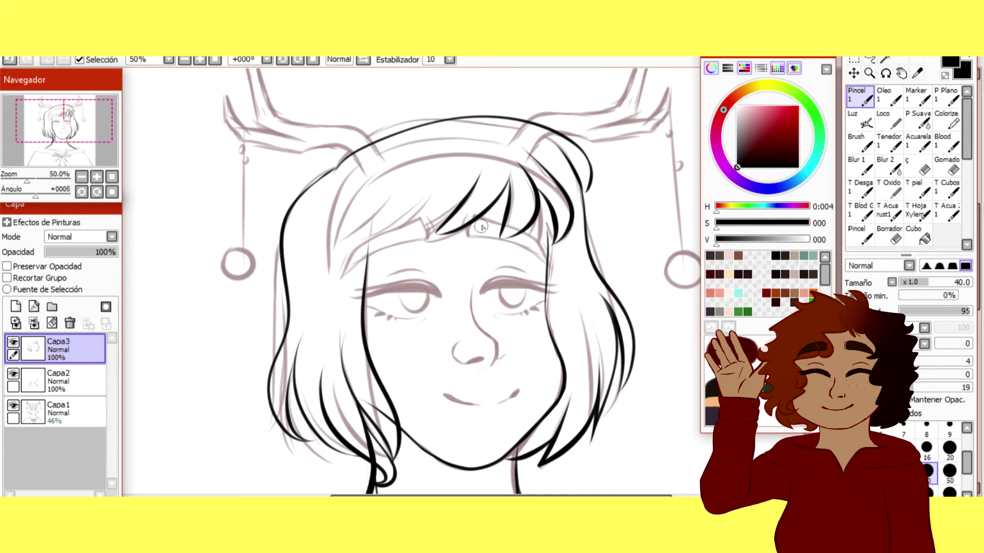
Ink the left part of the fringe with locks running from the hair's edge toward the middle of the forehead.
key(ctrl+z)
mouse_move(341, 235)
mouse_down()
mouse_move(393, 193)
mouse_move(388, 200)
mouse_up()
mouse_move(341, 238)
mouse_down()
mouse_move(409, 208)
mouse_move(385, 234)
mouse_up()
key(ctrl+z)
key(ctrl+z)
drag(386, 234, 439, 184)
key(ctrl+z)
key(ctrl+z)
key(ctrl+z)
key(ctrl+z)
Add diagonal inner strands to the left half of the fringe, from the middle of the headband toward the left temple.
drag(458, 204, 400, 225)
key(ctrl+z)
mouse_move(400, 225)
mouse_down()
mouse_move(439, 191)
mouse_move(400, 227)
mouse_up()
key(ctrl+z)
key(ctrl+z)
mouse_move(399, 227)
mouse_down()
mouse_move(460, 180)
mouse_move(369, 229)
mouse_up()
key(ctrl+z)
key(ctrl+z)
key(ctrl+z)
key(ctrl+z)
key(ctrl+z)
key(ctrl+z)
drag(448, 186, 358, 239)
key(ctrl+z)
key(ctrl+z)
mouse_move(446, 188)
mouse_down()
mouse_move(408, 192)
mouse_move(337, 261)
mouse_move(366, 204)
mouse_up()
key(ctrl+z)
key(ctrl+z)
key(ctrl+z)
click(112, 177)
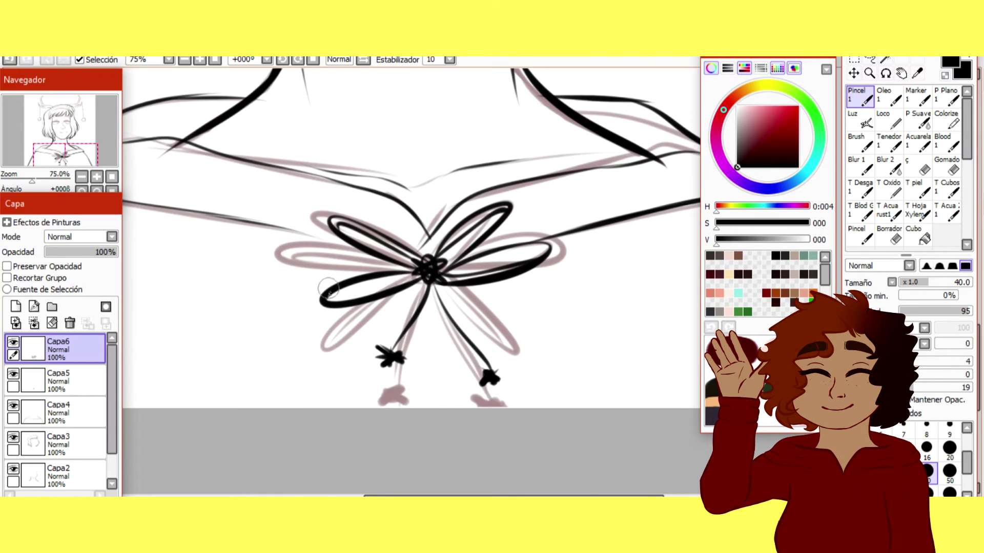
Finish the scribbled knot at the bow's centre and merge the bow layer with the layer below it.
mouse_move(431, 268)
mouse_down()
mouse_move(323, 300)
mouse_move(423, 274)
mouse_up()
click(96, 176)
click(97, 176)
click(65, 156)
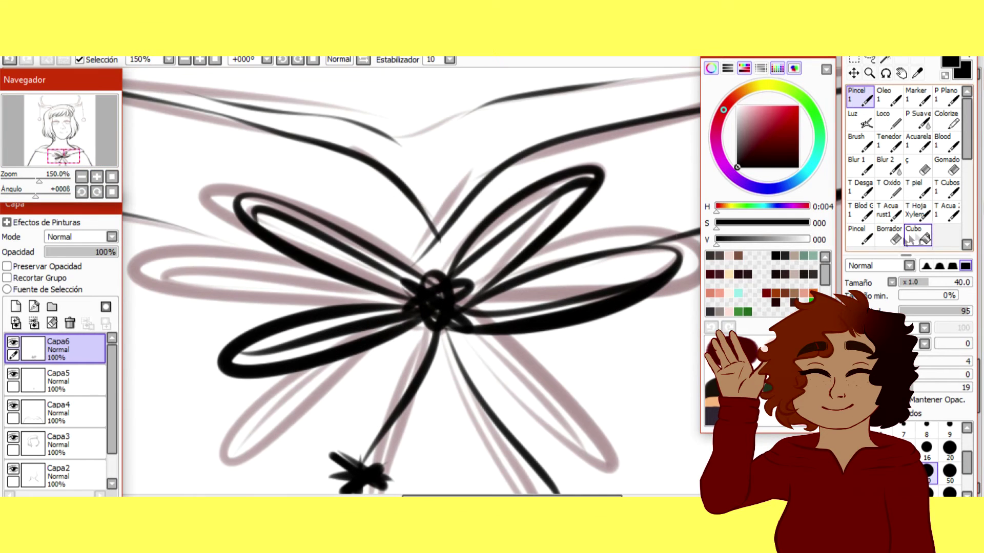
click(891, 236)
mouse_move(438, 318)
mouse_down()
mouse_move(425, 295)
mouse_move(431, 313)
mouse_up()
key(ctrl+z)
key(ctrl+z)
click(31, 326)
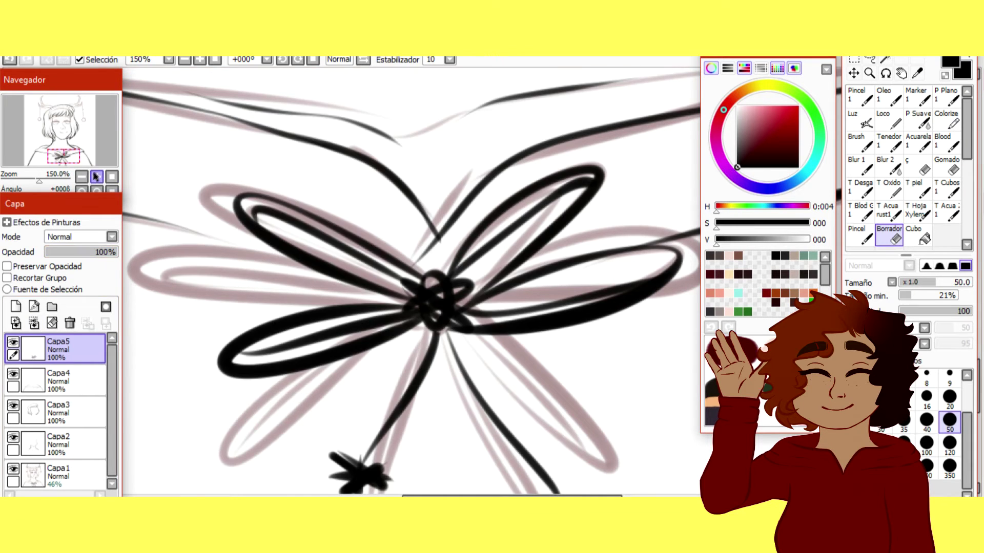
Add a new layer and ink the upper edge of the right antler from the headband toward its upper prong with the size 40 Pincel.
click(112, 177)
click(16, 306)
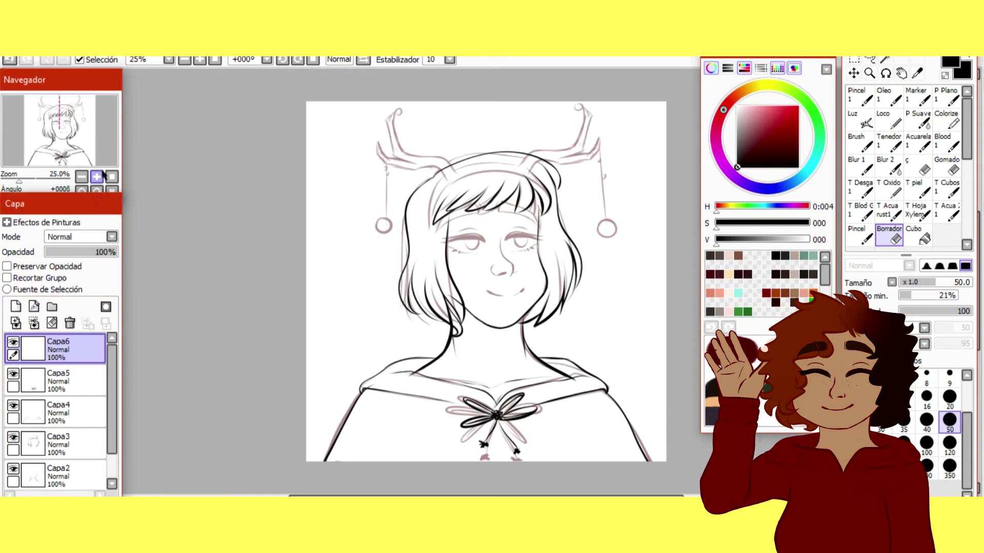
click(97, 177)
drag(94, 153, 109, 143)
click(101, 176)
click(860, 97)
key(ctrl+z)
mouse_move(455, 272)
mouse_down()
mouse_move(478, 241)
mouse_move(536, 241)
mouse_up()
key(ctrl+z)
key(ctrl+z)
mouse_move(454, 269)
mouse_down()
mouse_move(479, 233)
mouse_move(559, 231)
mouse_move(571, 187)
mouse_up()
key(ctrl+z)
key(ctrl+z)
key(ctrl+z)
drag(546, 235, 578, 185)
key(ctrl+z)
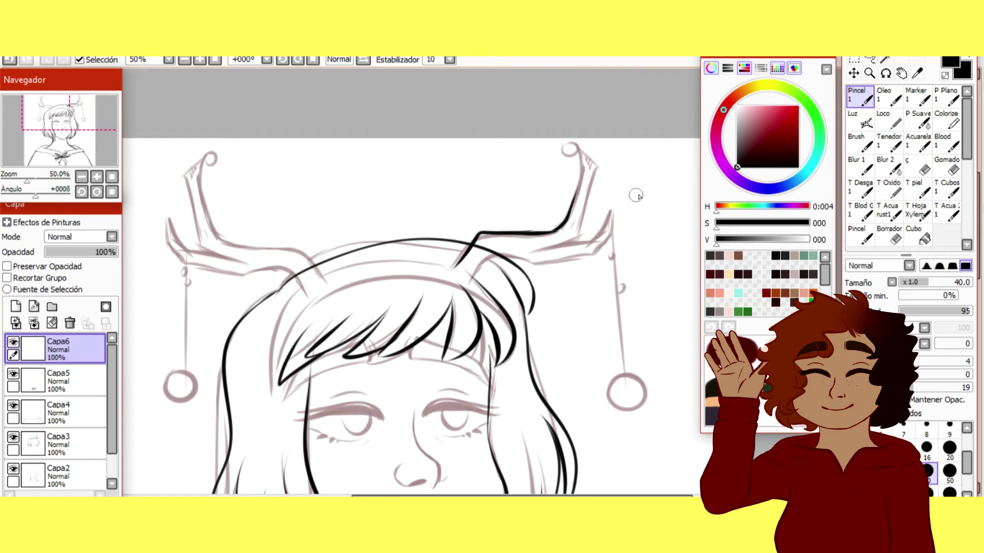
Refine the inner edge of the right antler's upper prong with a curved stroke rising to the tip.
click(97, 177)
click(97, 177)
drag(90, 134, 99, 125)
drag(469, 207, 461, 317)
key(ctrl+z)
drag(468, 309, 472, 271)
key(ctrl+z)
mouse_move(468, 310)
mouse_down()
mouse_move(481, 260)
mouse_move(469, 204)
mouse_up()
key(ctrl+z)
mouse_move(485, 250)
mouse_down()
mouse_move(472, 196)
mouse_move(486, 260)
mouse_move(481, 224)
mouse_move(482, 249)
mouse_up()
key(ctrl+z)
key(ctrl+z)
key(ctrl+z)
key(ctrl+z)
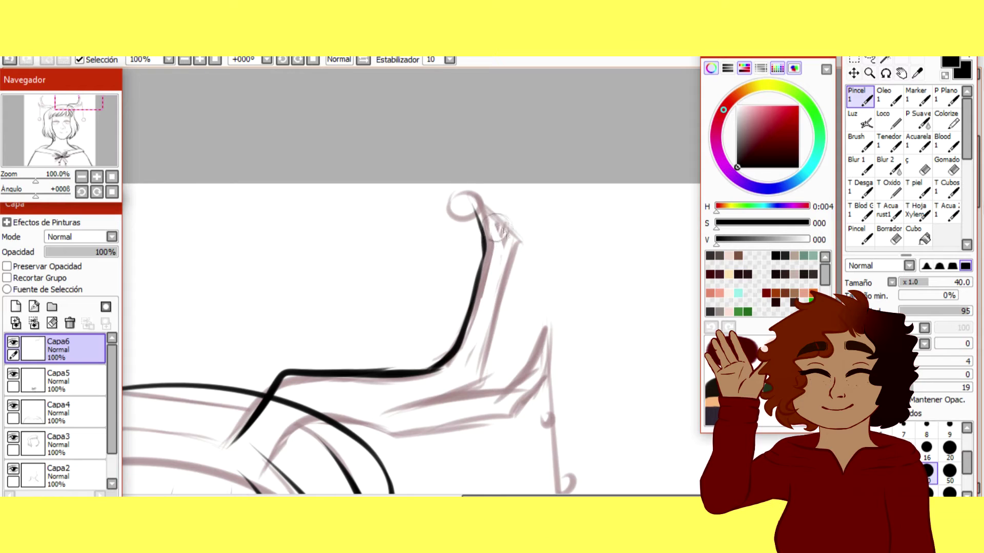
Ink the slanted tip and the outer edge of the right antler's upper prong down toward the fork.
drag(475, 199, 519, 241)
key(ctrl+z)
key(ctrl+z)
key(ctrl+z)
mouse_move(470, 201)
mouse_down()
mouse_move(520, 246)
mouse_move(496, 357)
mouse_up()
key(ctrl+z)
key(ctrl+z)
drag(512, 249, 492, 361)
key(ctrl+z)
drag(516, 252, 496, 328)
drag(507, 280, 502, 333)
key(ctrl+z)
key(ctrl+z)
key(ctrl+z)
drag(516, 251, 495, 345)
key(ctrl+z)
key(ctrl+z)
drag(516, 251, 498, 334)
key(ctrl+z)
drag(506, 285, 482, 379)
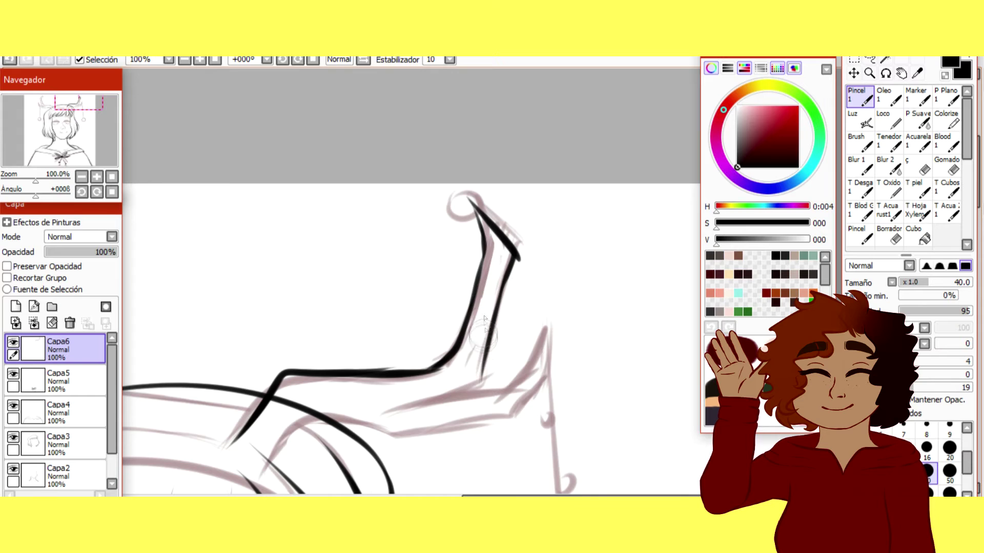
Erase the excess ink around the tip and outer edge of the right antler's upper prong.
drag(406, 224, 450, 152)
click(890, 235)
drag(578, 160, 567, 254)
key(ctrl+z)
drag(583, 169, 574, 239)
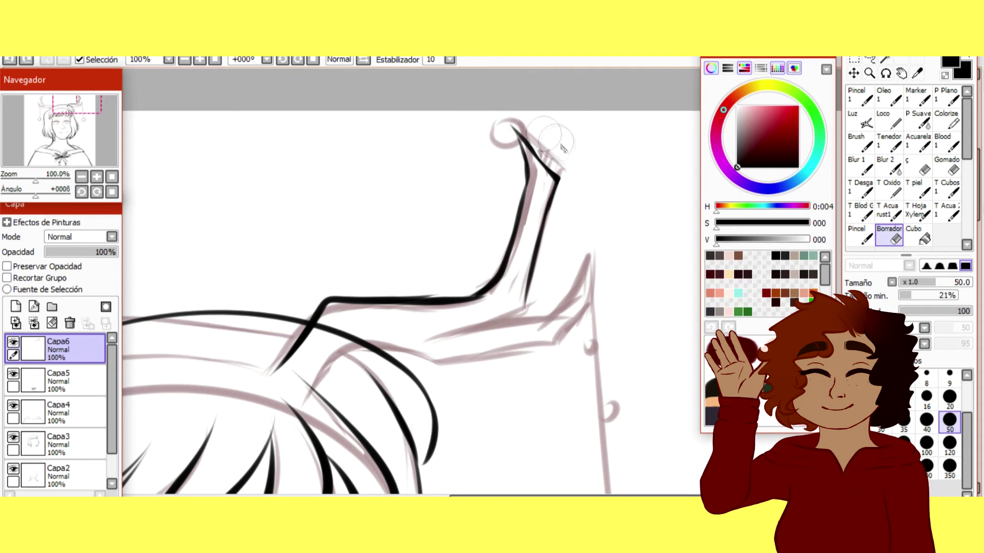
click(96, 177)
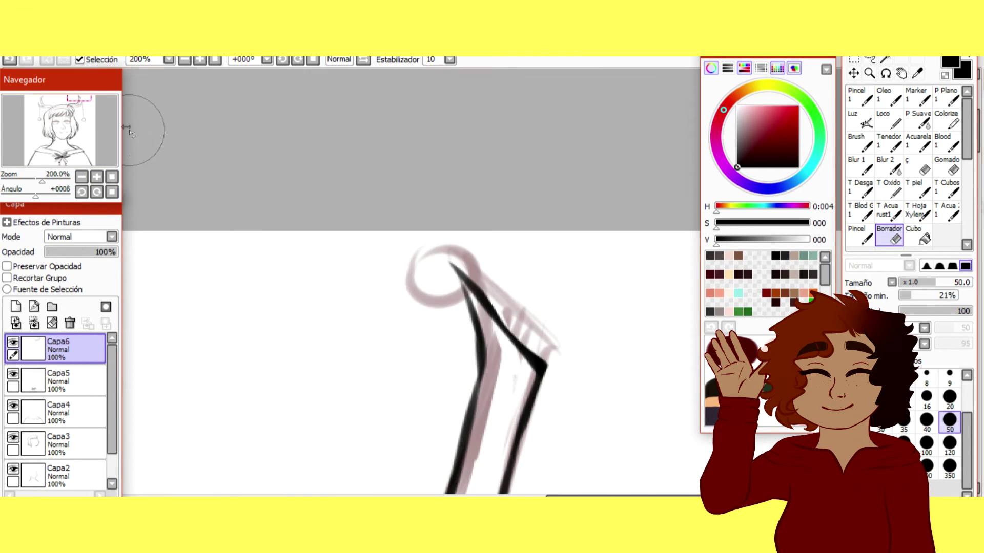
key(b)
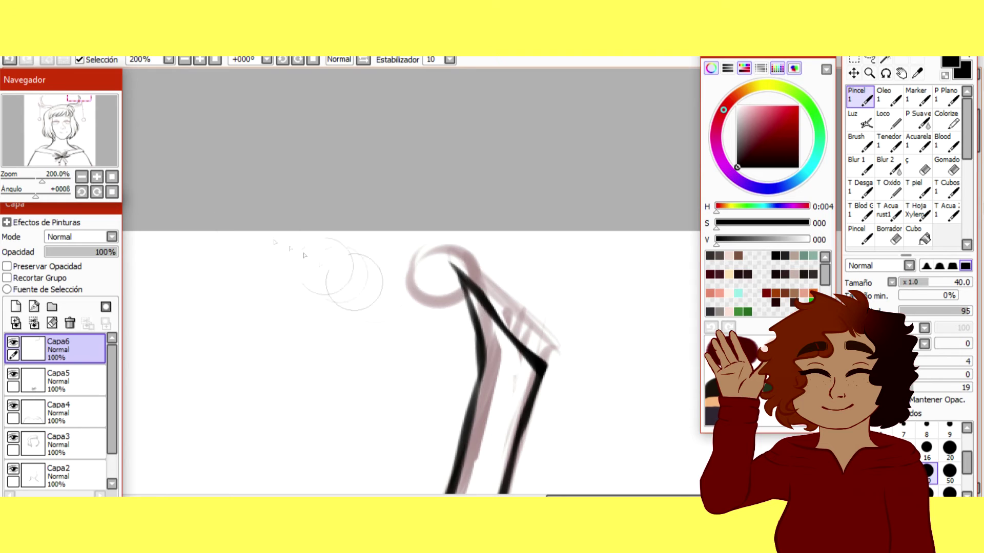
click(112, 177)
click(97, 176)
drag(94, 158, 116, 153)
click(96, 177)
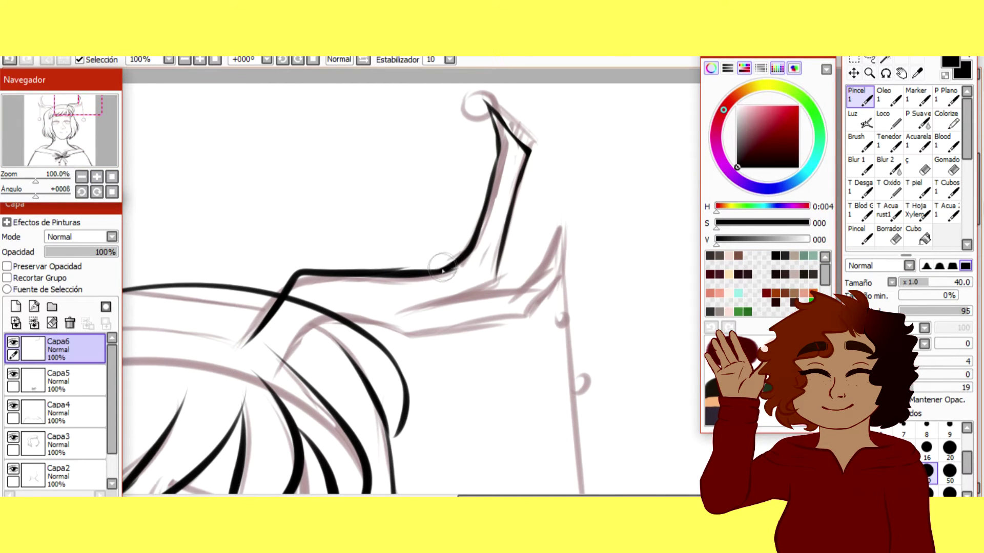
Thin the right antler's base line and the inner curve of its upper prong with the size 50 eraser.
key(e)
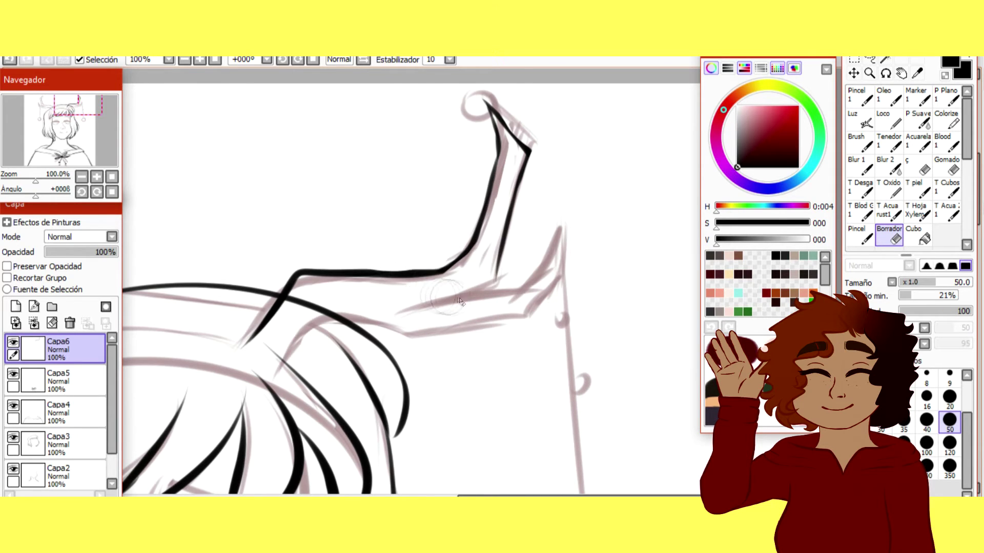
drag(236, 346, 289, 276)
key(ctrl+z)
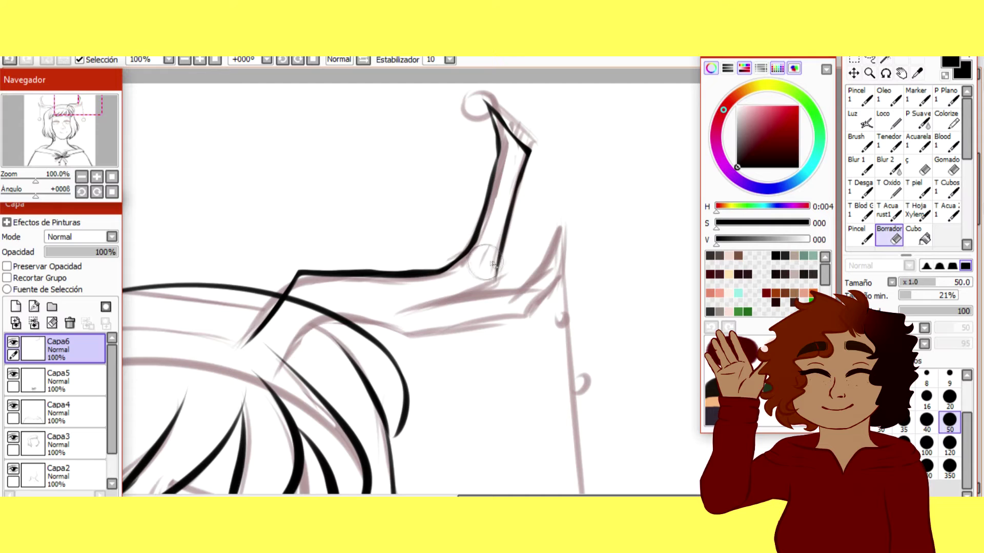
drag(501, 177, 471, 264)
key(ctrl+z)
Extend the upper prong's outer edge and ink a short diagonal stroke turning inward at the right antler's fork.
click(859, 96)
key(ctrl+z)
mouse_move(497, 272)
mouse_down()
mouse_move(473, 290)
mouse_move(499, 264)
mouse_up()
key(ctrl+z)
key(ctrl+z)
key(ctrl+z)
mouse_move(464, 295)
mouse_down()
mouse_move(498, 262)
mouse_move(477, 289)
mouse_move(495, 279)
mouse_up()
key(ctrl+z)
key(ctrl+z)
key(ctrl+z)
key(ctrl+z)
click(889, 236)
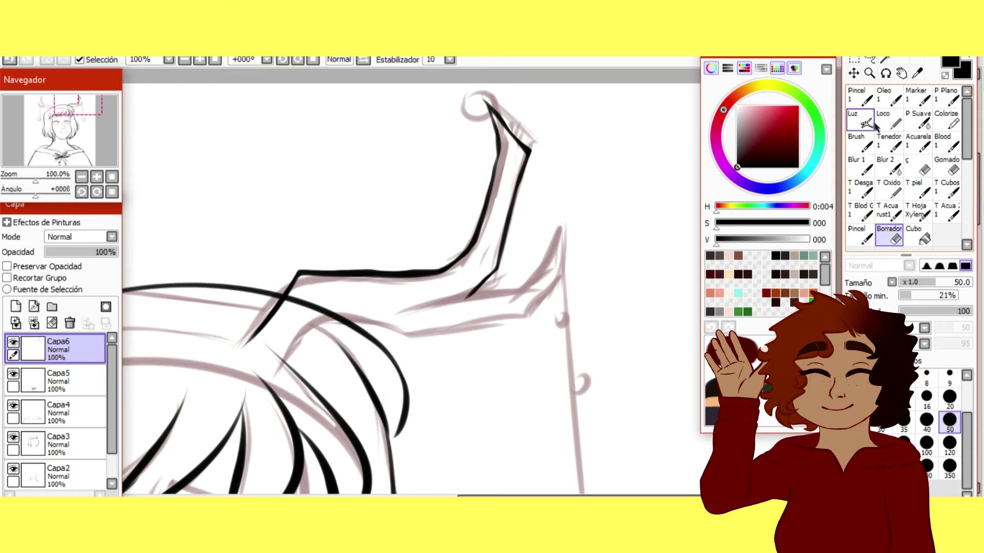
Ink the lower edge of the right antler from its base in the hair out to the side prong.
click(860, 98)
key(ctrl+z)
drag(285, 368, 335, 310)
key(ctrl+z)
mouse_move(285, 367)
mouse_down()
mouse_move(393, 338)
mouse_move(311, 333)
mouse_move(400, 339)
mouse_up()
key(ctrl+z)
key(ctrl+z)
mouse_move(285, 367)
mouse_down()
mouse_move(325, 311)
mouse_move(369, 316)
mouse_up()
key(ctrl+z)
mouse_move(285, 366)
mouse_down()
mouse_move(295, 340)
mouse_move(392, 332)
mouse_move(423, 343)
mouse_up()
key(ctrl+z)
mouse_move(359, 322)
mouse_down()
mouse_move(504, 338)
mouse_move(356, 317)
mouse_move(401, 333)
mouse_move(491, 328)
mouse_up()
key(ctrl+z)
key(ctrl+z)
mouse_move(363, 322)
mouse_down()
mouse_move(414, 337)
mouse_move(518, 319)
mouse_up()
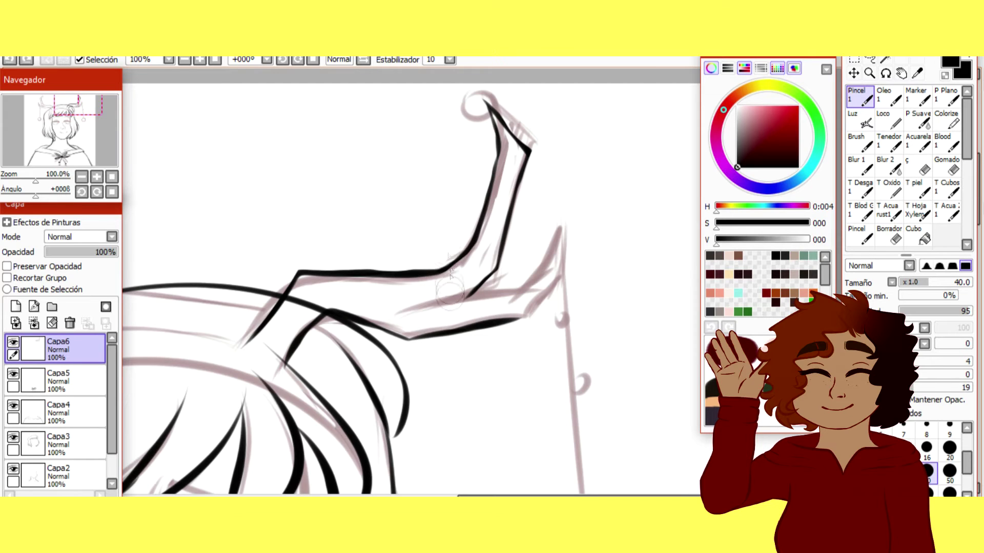
Ink the upper edge of the right antler's side prong from the fork toward its tip.
key(ctrl+z)
mouse_move(403, 305)
mouse_down()
mouse_move(505, 302)
mouse_move(402, 303)
mouse_move(525, 292)
mouse_move(517, 291)
mouse_move(543, 276)
mouse_up()
key(ctrl+z)
key(ctrl+z)
key(ctrl+z)
key(ctrl+z)
drag(484, 296, 552, 269)
key(ctrl+z)
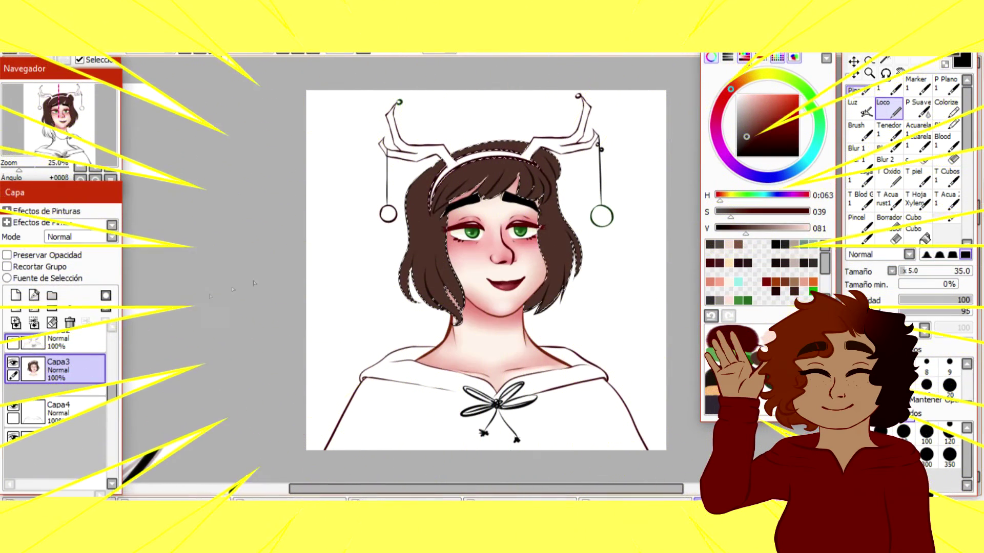
Shade the hair on the right side of the face on the Multiplicar layer with the Loco brush at size 250.
click(903, 433)
click(904, 455)
key(ctrl+z)
mouse_move(520, 240)
mouse_down()
mouse_move(527, 325)
mouse_move(570, 281)
mouse_up()
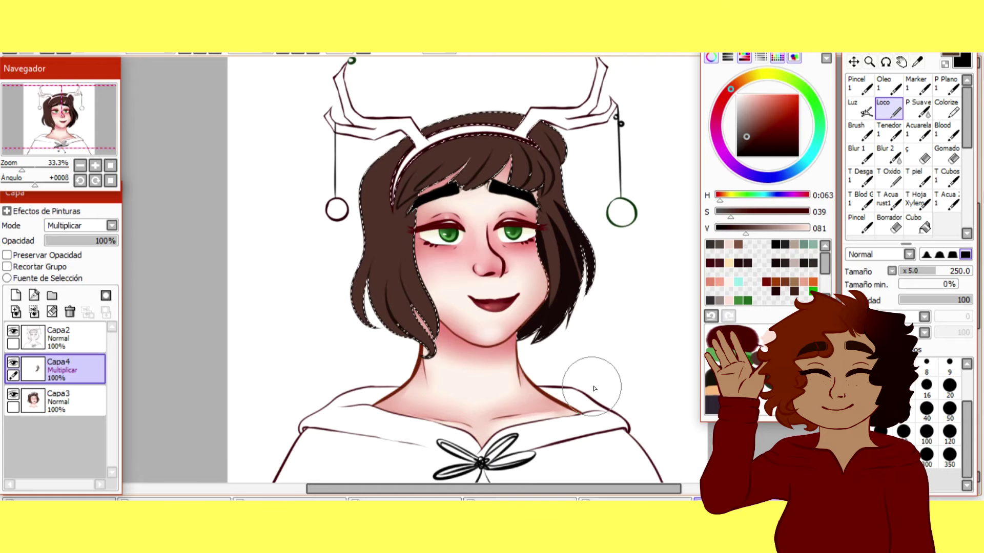
Shade the lower locks on the left side of the hair with the Loco brush at size 160.
click(857, 454)
drag(383, 246, 395, 345)
drag(380, 271, 427, 344)
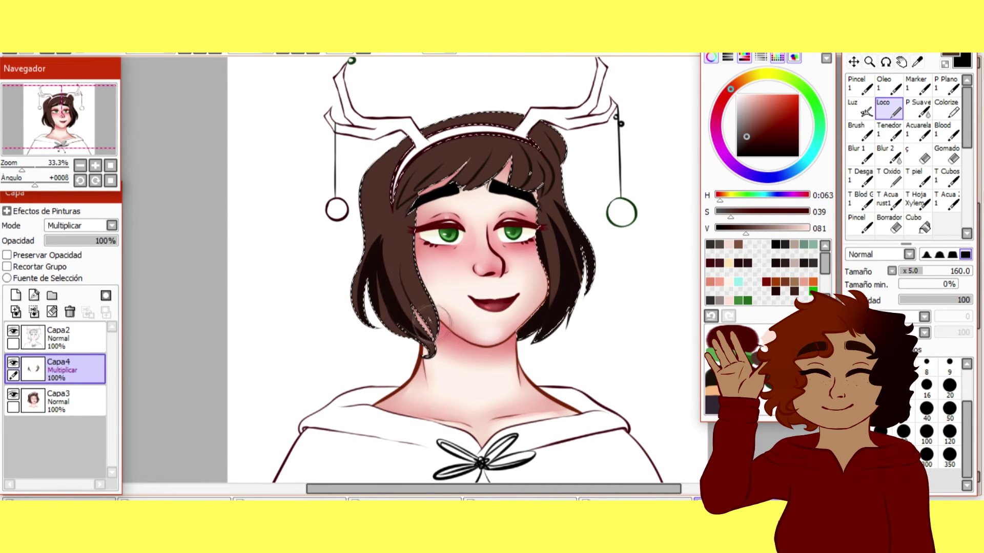
drag(397, 228, 425, 328)
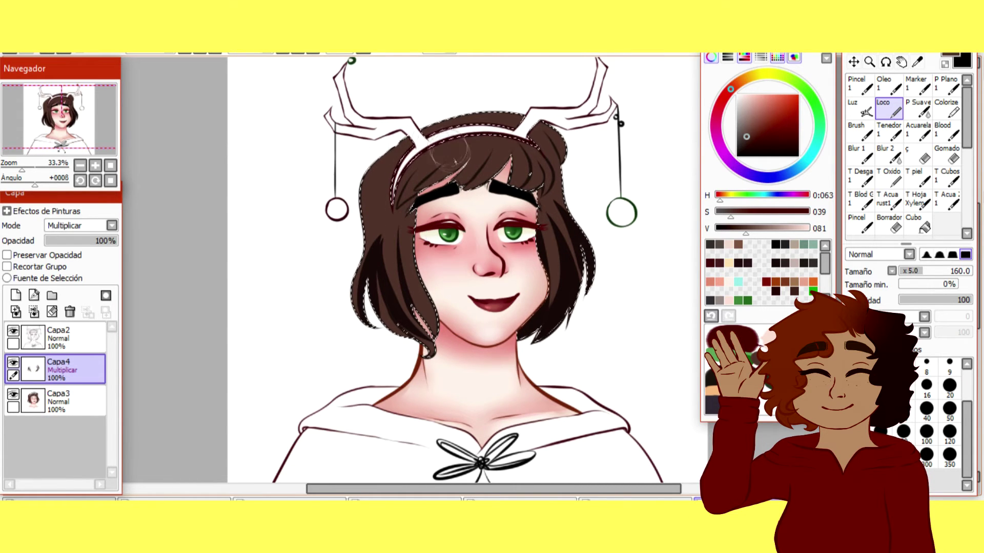
Add dark strands to the upper left hair beside the headband, the fringe and the right bun.
key(ctrl+z)
mouse_move(402, 146)
mouse_down()
mouse_move(385, 251)
mouse_move(383, 190)
mouse_move(379, 226)
mouse_move(421, 159)
mouse_move(370, 260)
mouse_move(438, 149)
mouse_move(370, 254)
mouse_move(406, 149)
mouse_move(404, 219)
mouse_move(367, 261)
mouse_move(448, 136)
mouse_move(420, 183)
mouse_up()
key(ctrl+z)
key(ctrl+z)
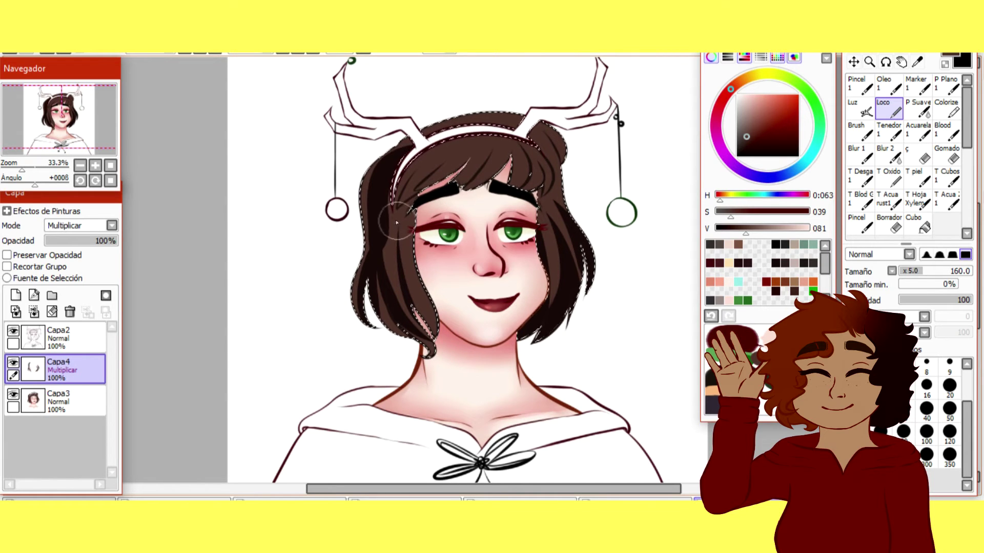
key(ctrl+z)
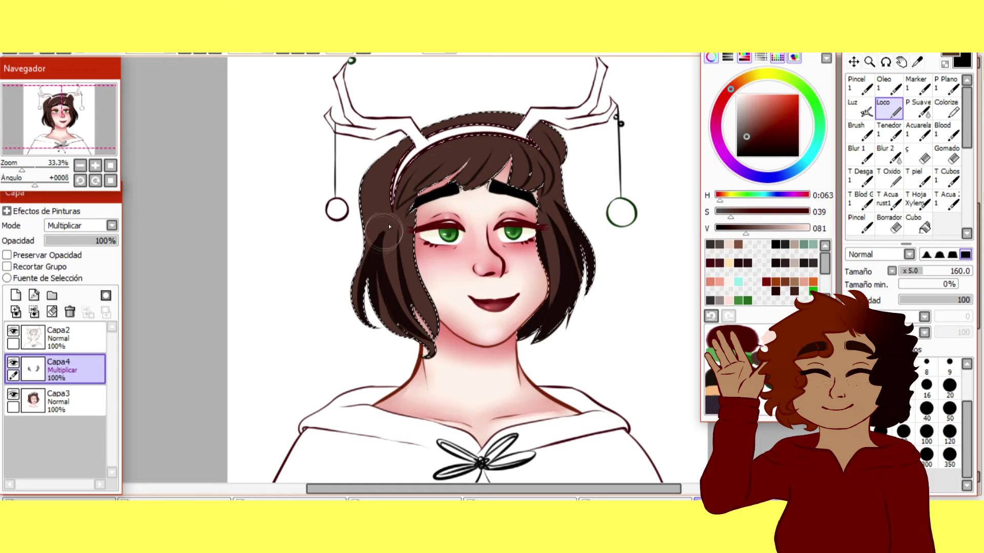
drag(359, 251, 392, 152)
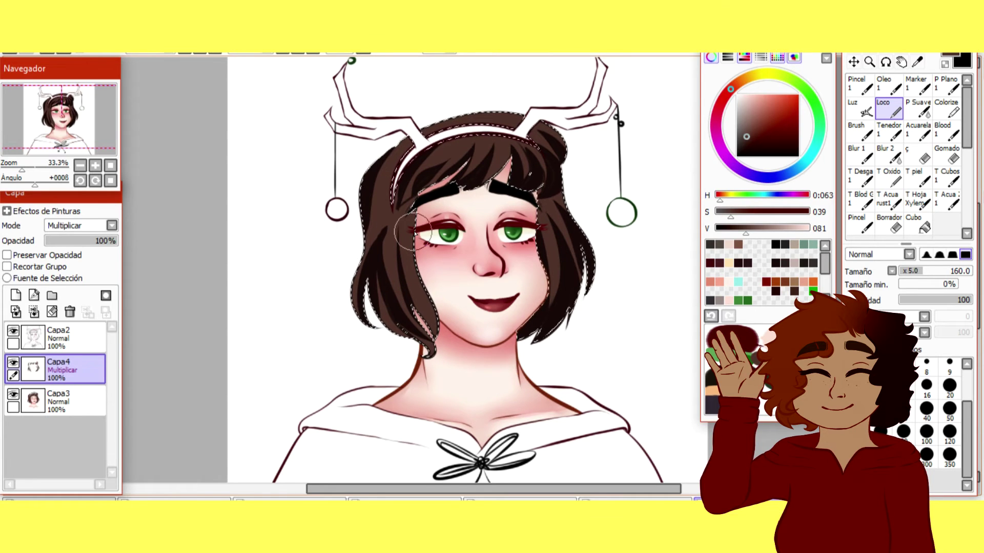
Soften the hair shading with the Blur 2 brush at sizes 120 and 100.
click(888, 154)
key(bracketright)
click(949, 480)
drag(391, 218, 388, 236)
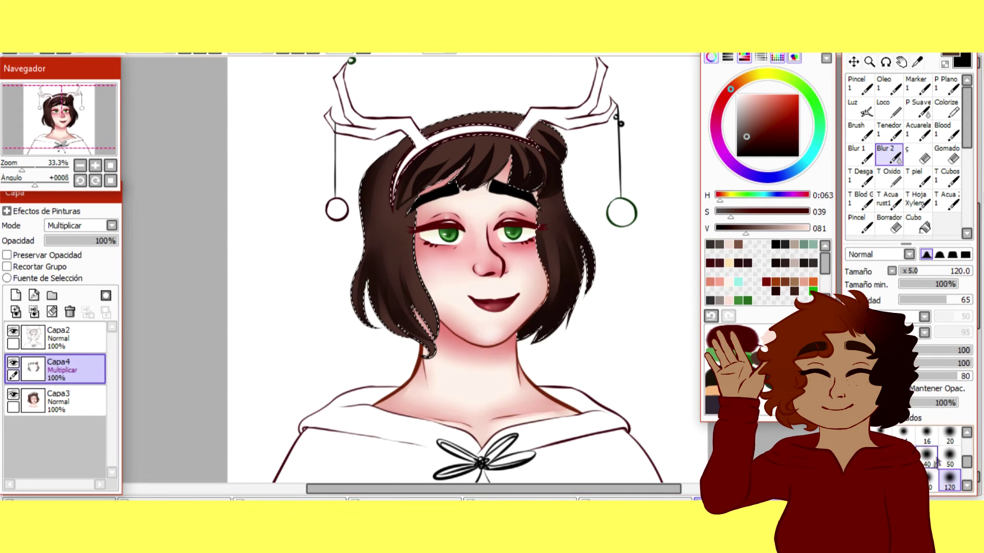
click(904, 480)
click(929, 481)
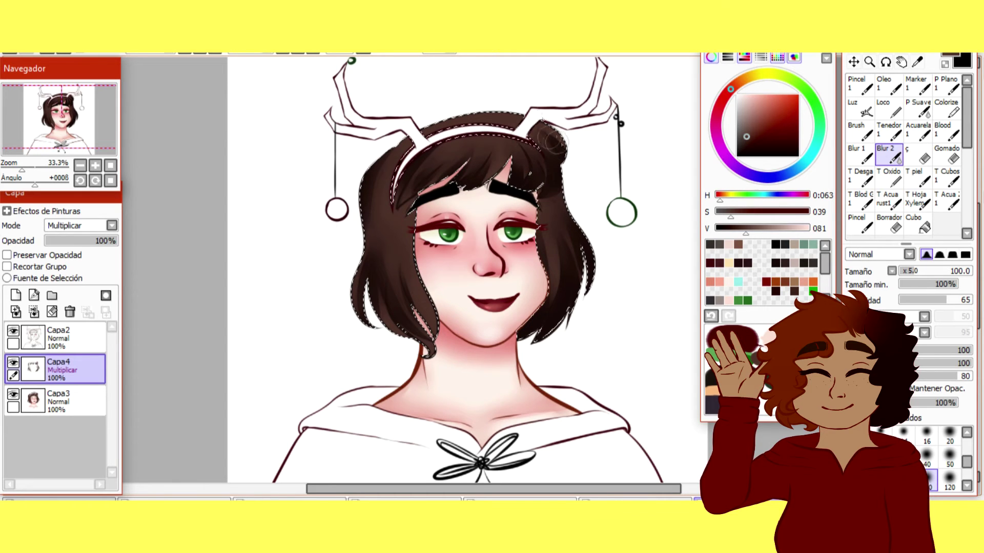
Merge the hair shading into the colour layer and set up a new layer in Pantalla mode above it.
click(110, 165)
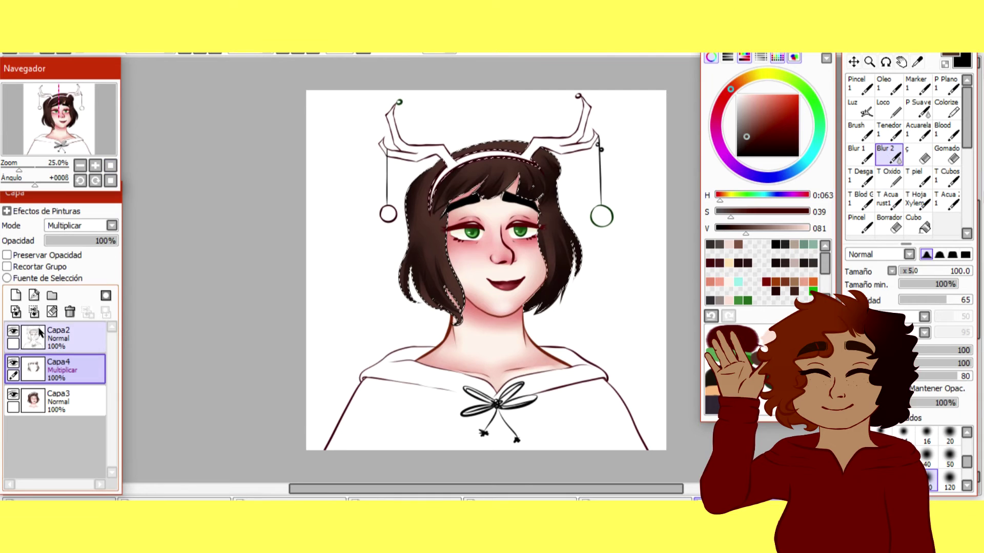
click(34, 311)
click(92, 226)
click(87, 255)
scroll(114, 144, up, 2)
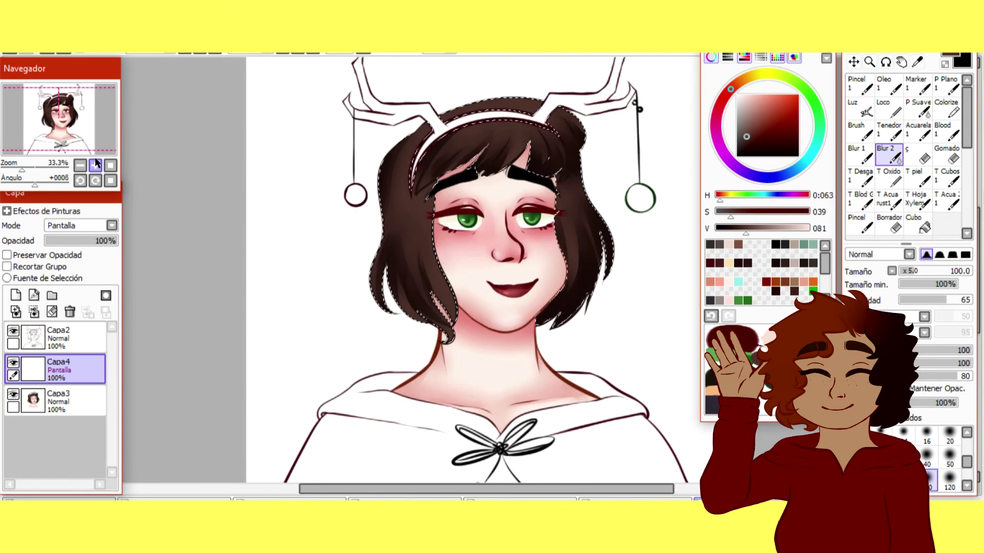
scroll(114, 144, down, 1)
Paint highlight strands across the hair with the Loco brush at size 160 and blend them with Blur 2 at sizes 100 and 120.
click(884, 107)
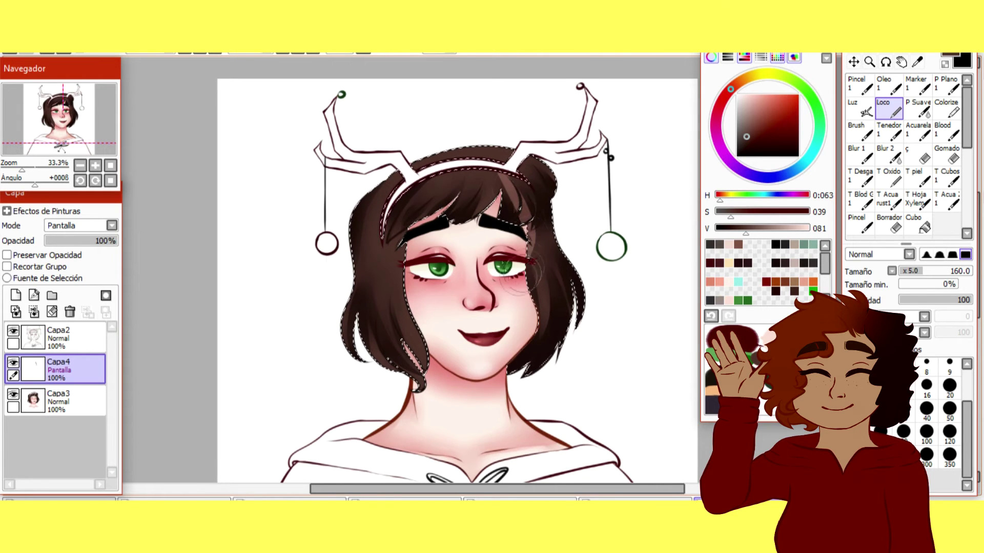
drag(536, 244, 546, 280)
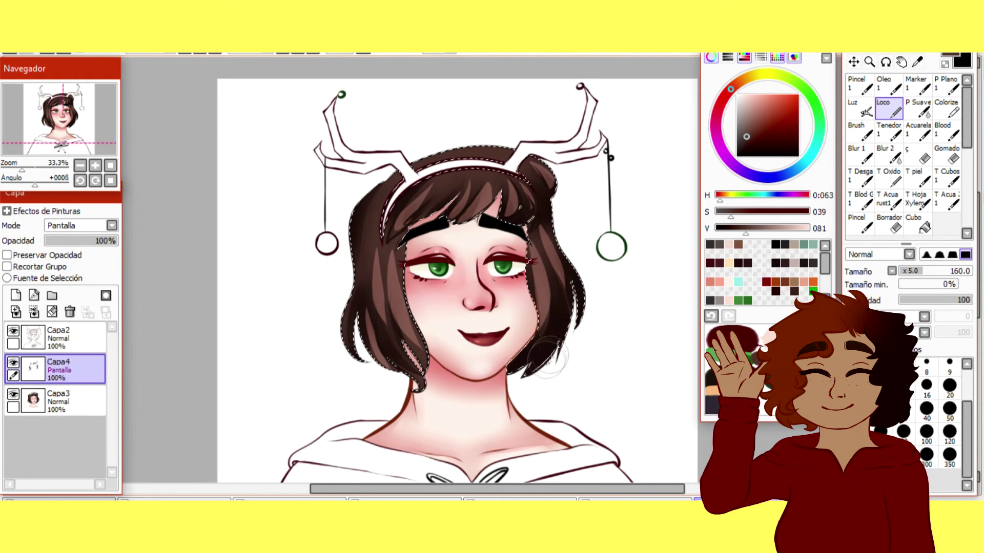
click(888, 154)
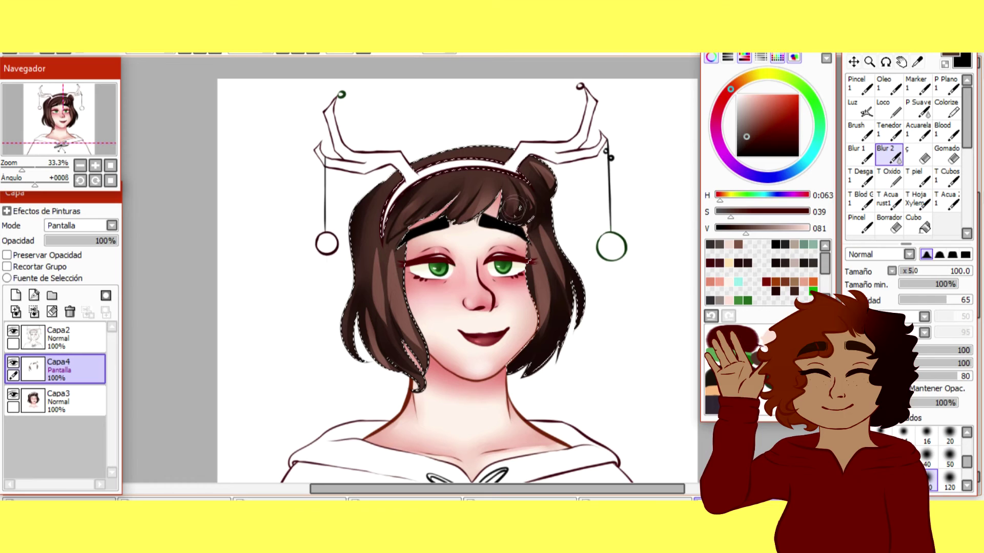
key(bracketright)
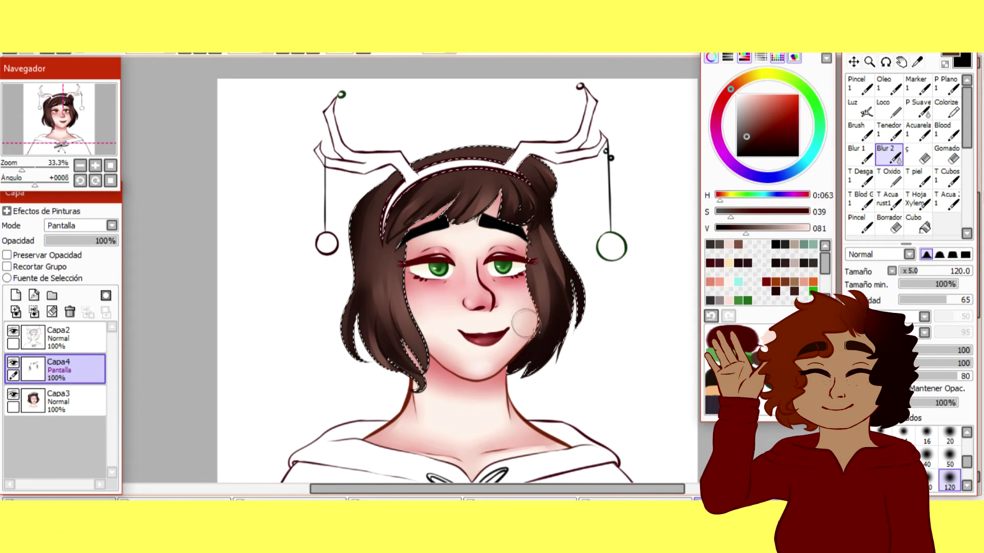
Merge the hair highlights into the colour layer and clear the hair selection.
click(34, 312)
click(110, 165)
key(ctrl+d)
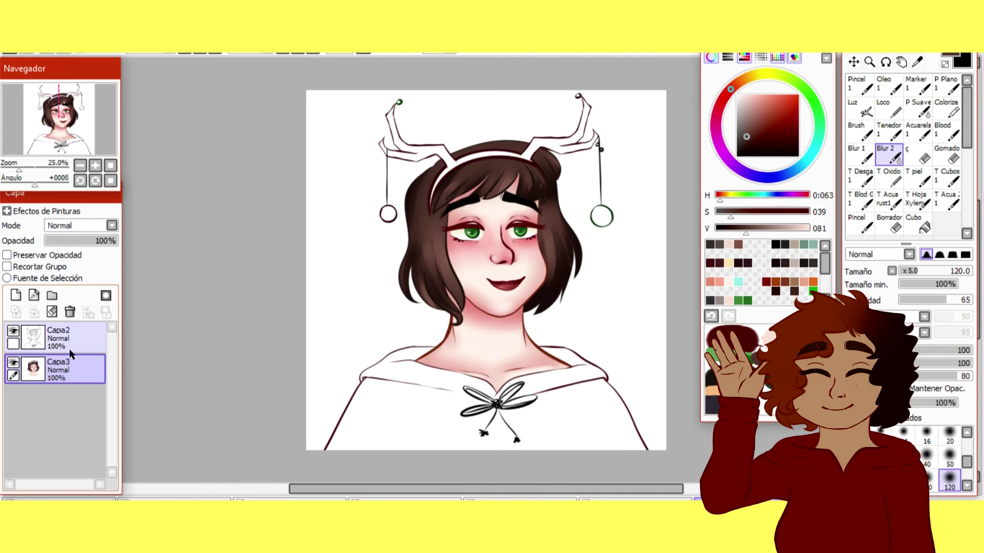
Select the cape's enclosed areas from the Capa2 line art with the magic wand in strict transparency mode.
click(82, 338)
click(887, 61)
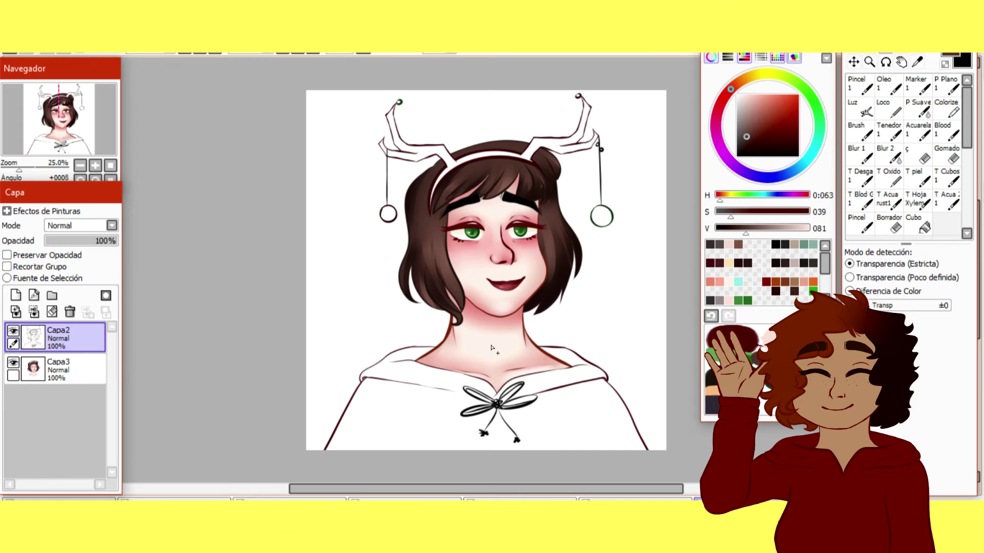
click(411, 160)
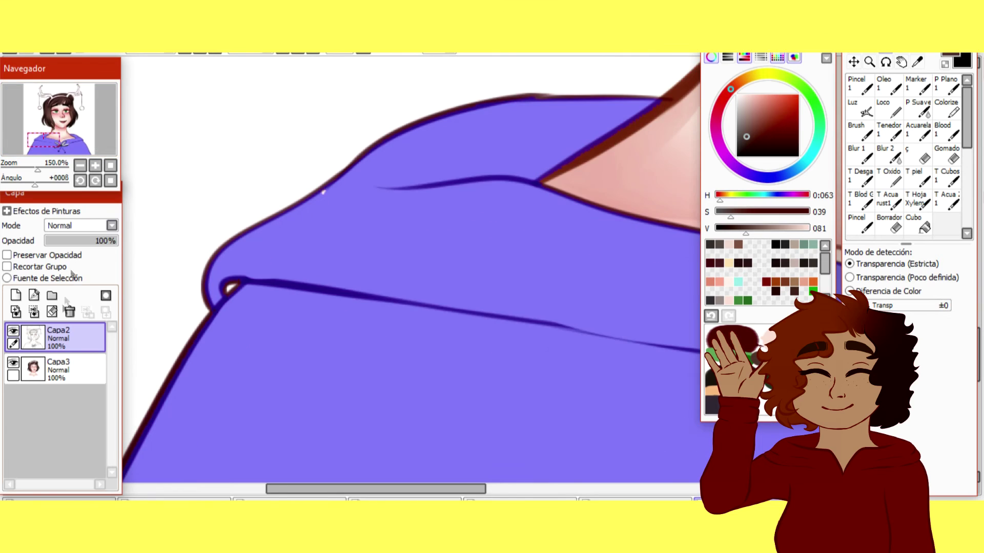
Add a linework layer and extend the cape selection over the shoulder gap and cord tips with the selection pen at size 14.
click(34, 296)
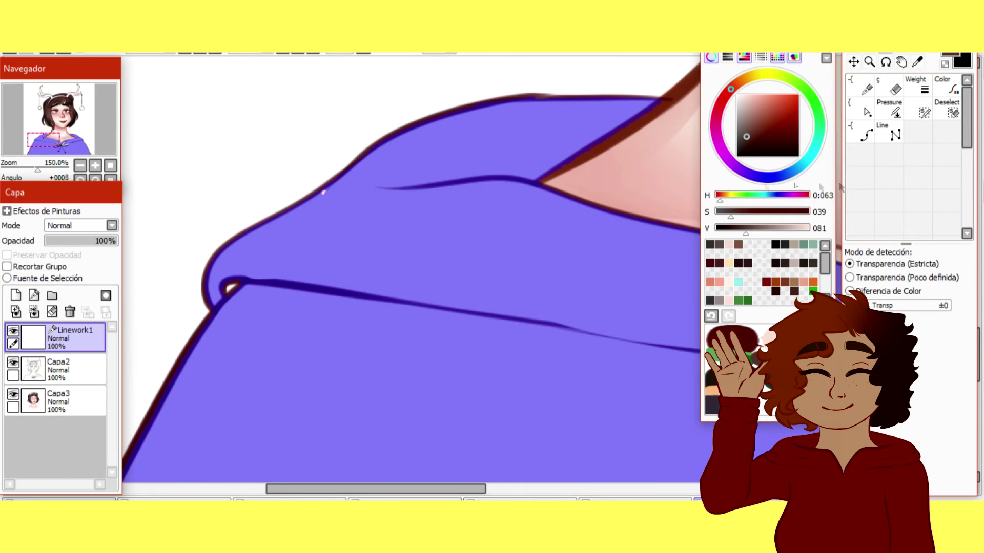
click(923, 112)
click(903, 432)
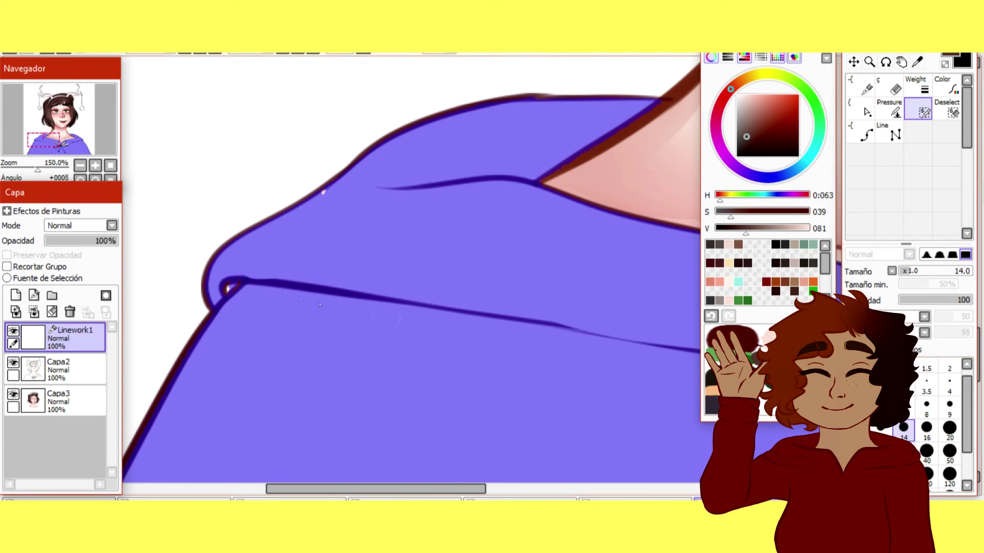
drag(319, 198, 338, 184)
drag(45, 139, 81, 125)
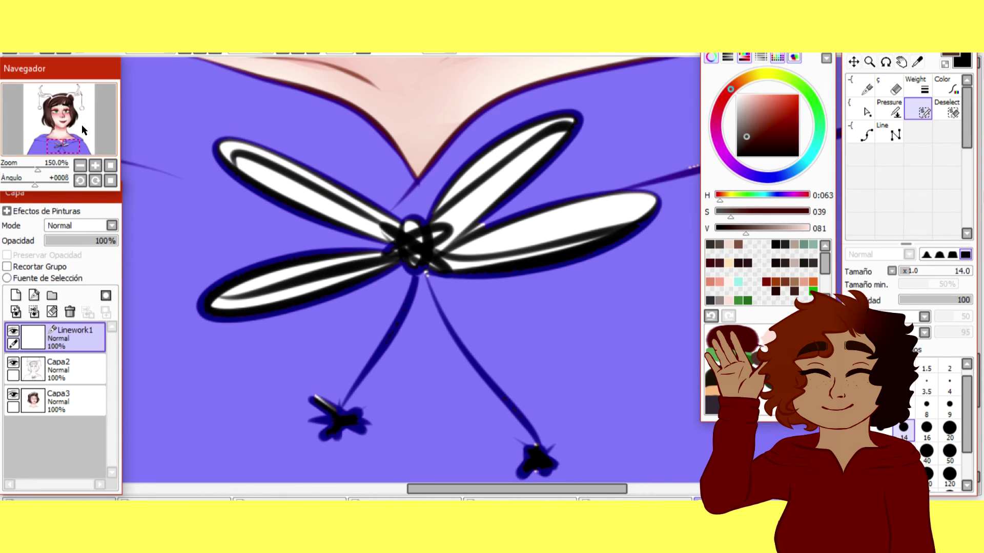
key(ctrl+z)
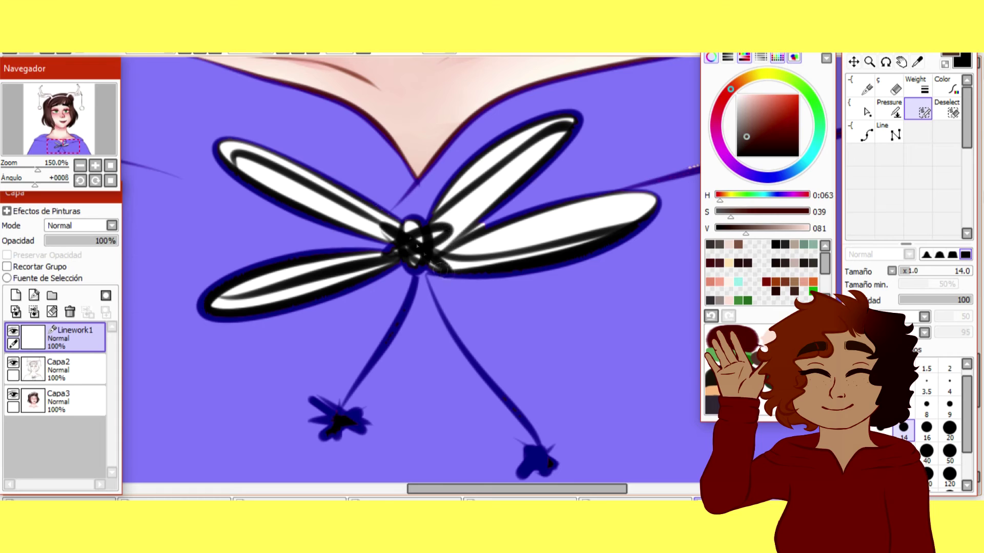
Add the openings of the bow's two left loops and upper right loop to the selection with the selection pen at sizes 14 and 9.
mouse_move(251, 163)
mouse_down()
mouse_move(304, 222)
mouse_move(259, 185)
mouse_move(362, 243)
mouse_move(401, 249)
mouse_move(362, 232)
mouse_move(380, 239)
mouse_up()
mouse_move(233, 297)
mouse_down()
mouse_move(333, 288)
mouse_move(312, 284)
mouse_up()
drag(448, 237, 536, 166)
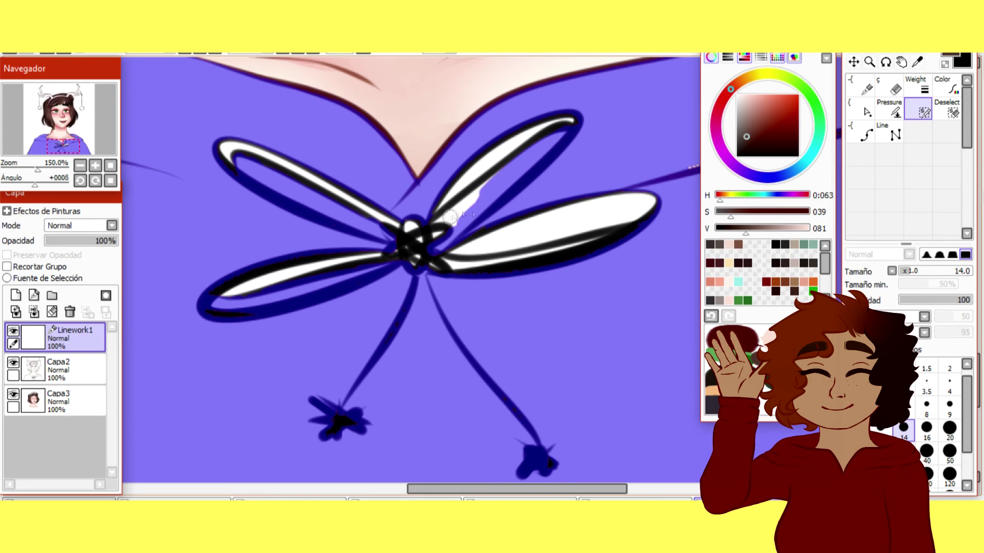
click(950, 405)
drag(443, 227, 511, 178)
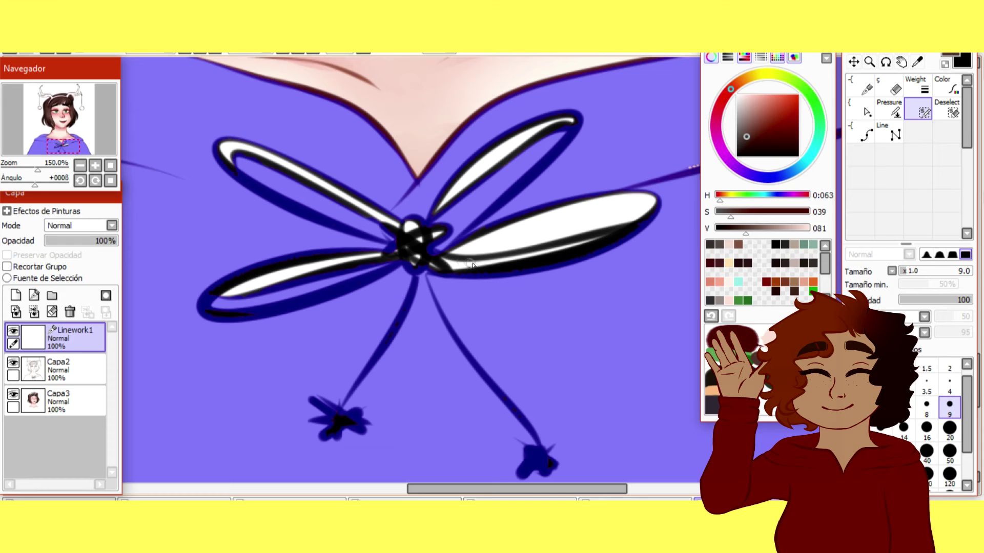
Add the opening of the bow's lower right loop to the cape selection with the selection pen at sizes 9 and 16.
drag(451, 250, 566, 229)
key(ctrl+z)
key(ctrl+z)
mouse_move(451, 250)
mouse_down()
mouse_move(529, 243)
mouse_move(469, 250)
mouse_move(545, 229)
mouse_up()
drag(482, 229, 596, 198)
click(927, 430)
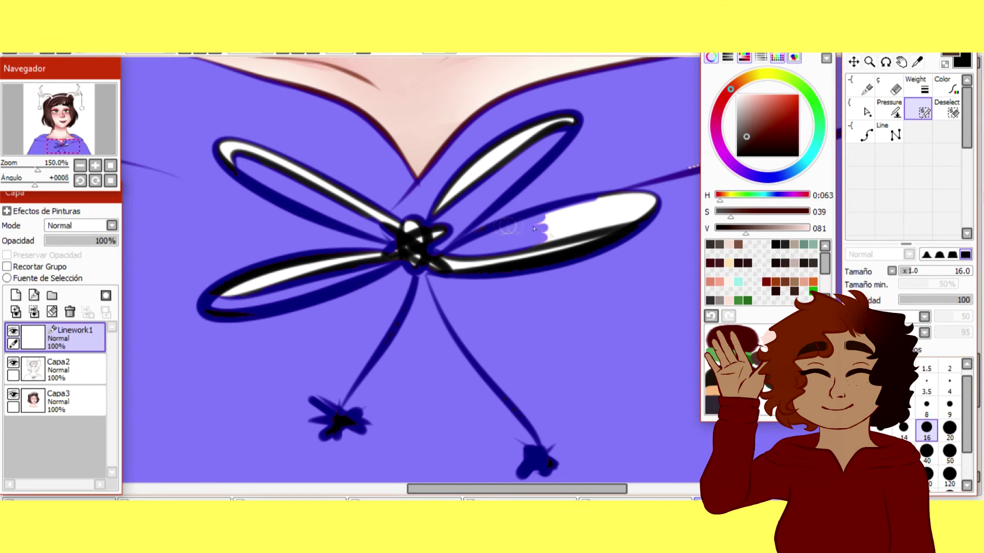
drag(503, 223, 641, 205)
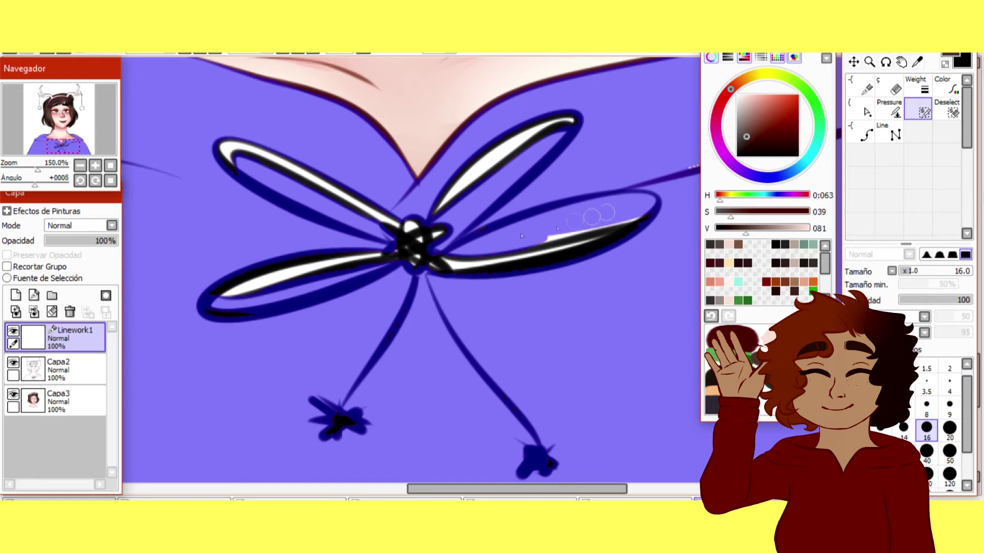
drag(609, 212, 614, 210)
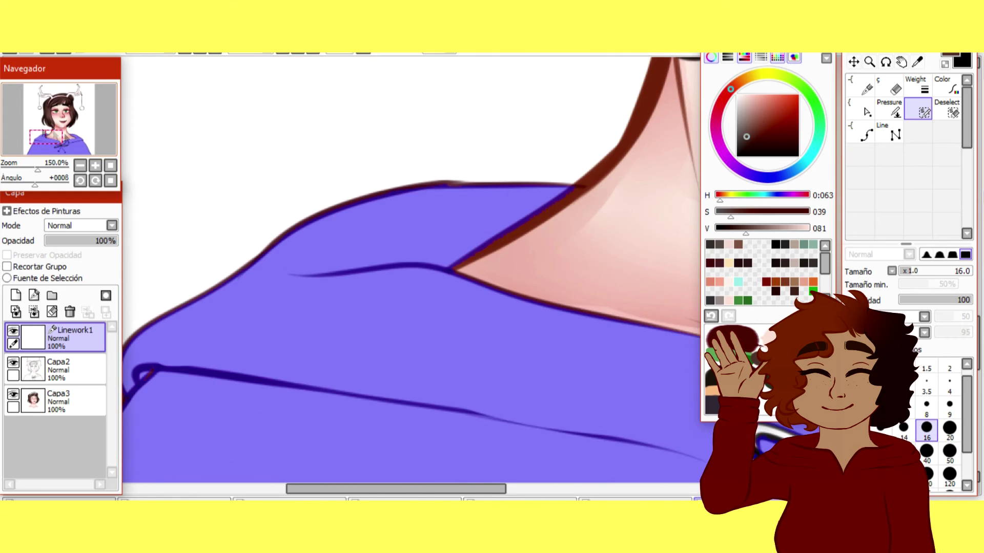
Fill the selected cape on Capa3 with dark red (S 093, V 102) using the Loco brush at size 500.
click(110, 166)
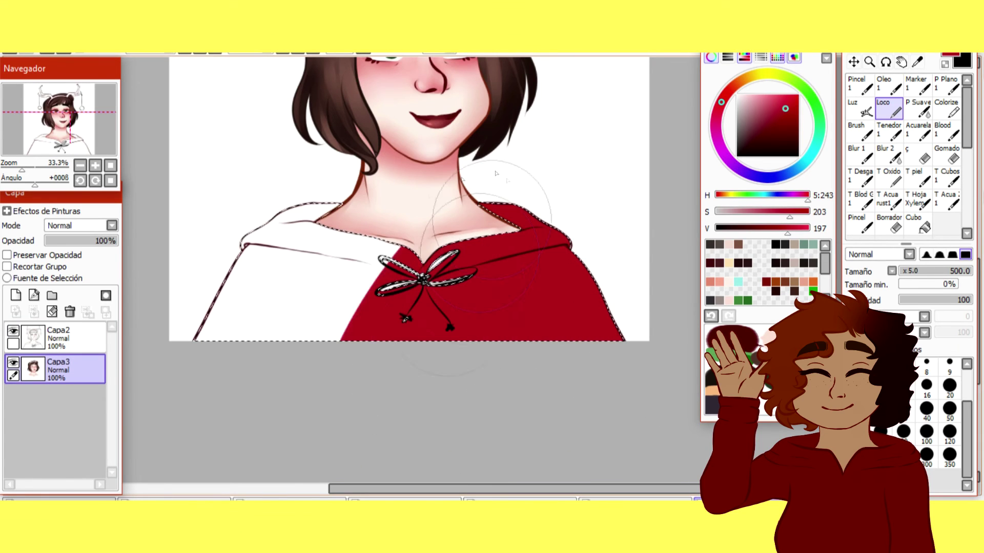
drag(480, 253, 252, 199)
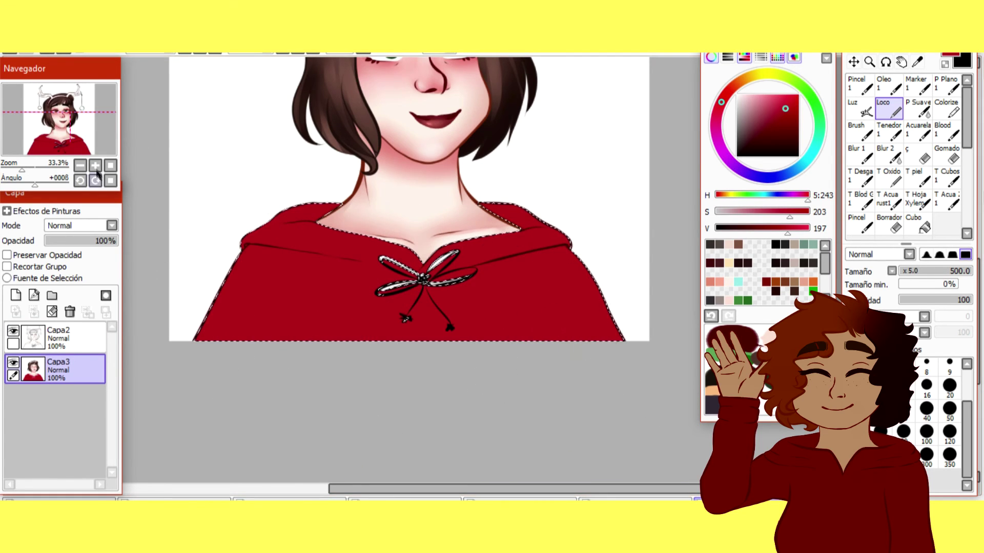
click(110, 165)
click(773, 107)
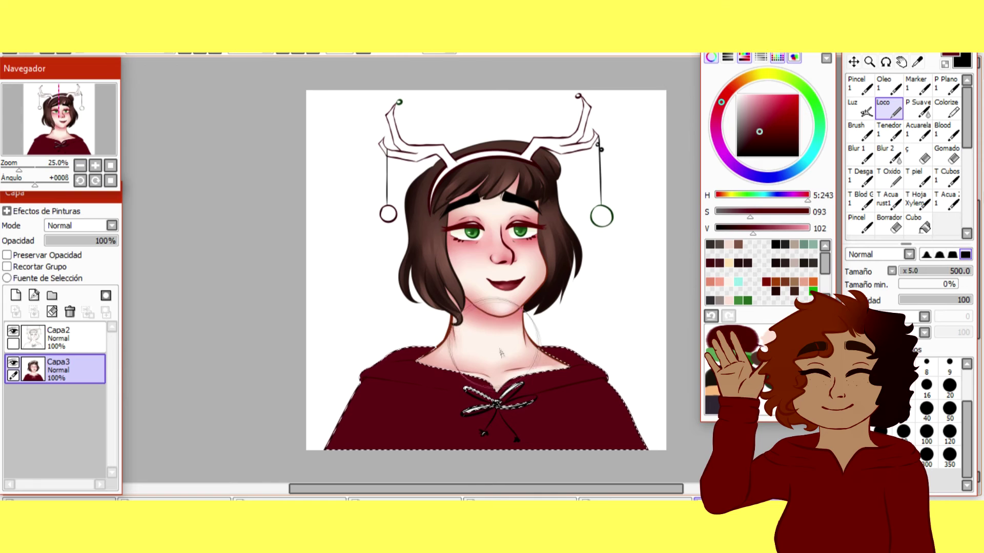
Paint shadows under the hood and along the cape's sides on a new Multiplicar layer with the Loco brush at sizes 300 and 120.
click(15, 295)
click(77, 225)
click(66, 248)
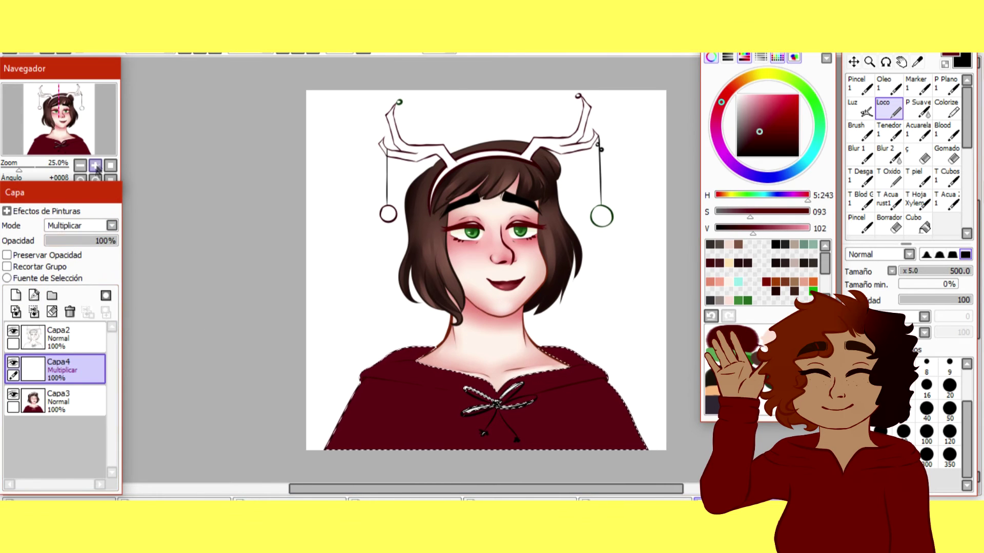
click(95, 166)
drag(58, 119, 62, 127)
click(927, 454)
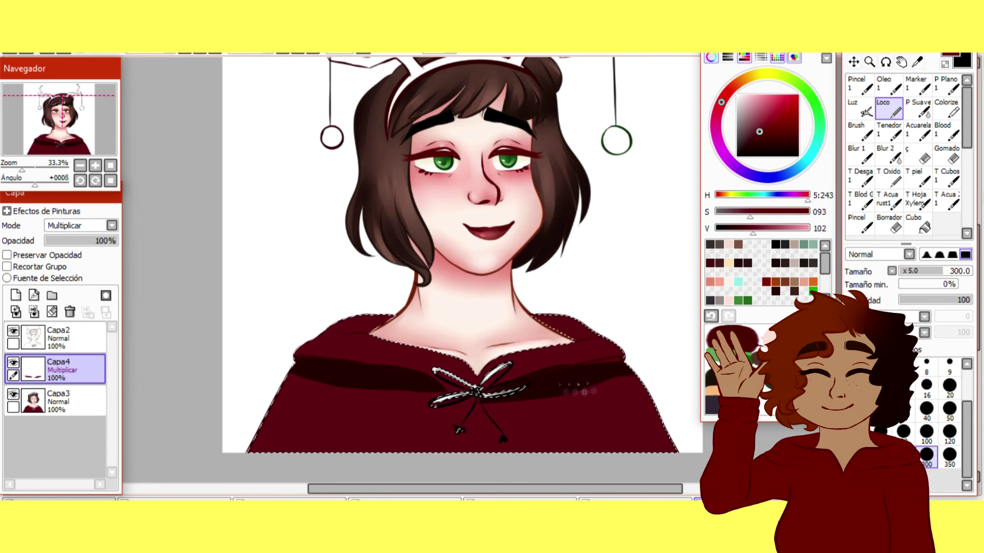
click(949, 433)
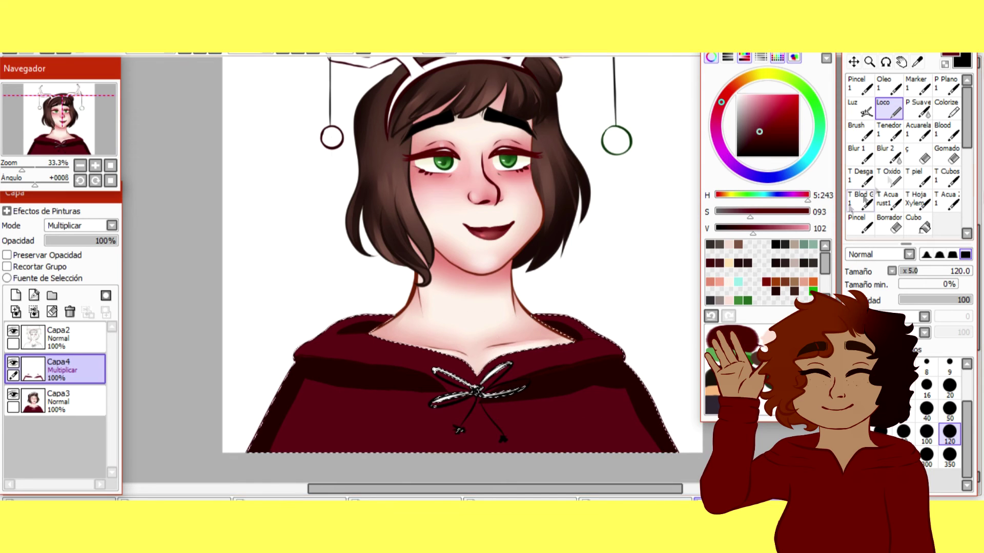
Blend the cape shadows with Blur 2 at sizes 120 and 250 and lower the shading layer's opacity to 86%.
click(884, 153)
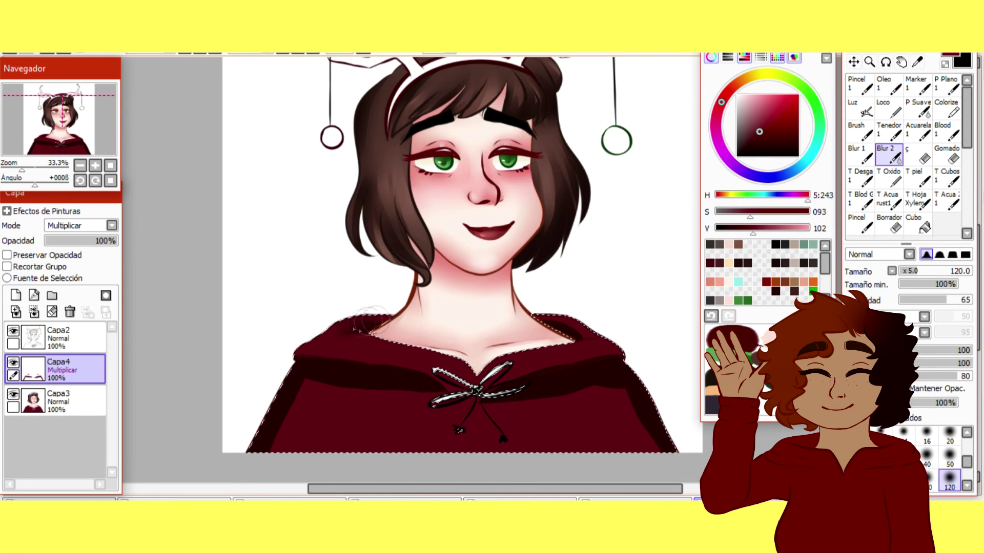
drag(967, 462, 967, 473)
click(903, 455)
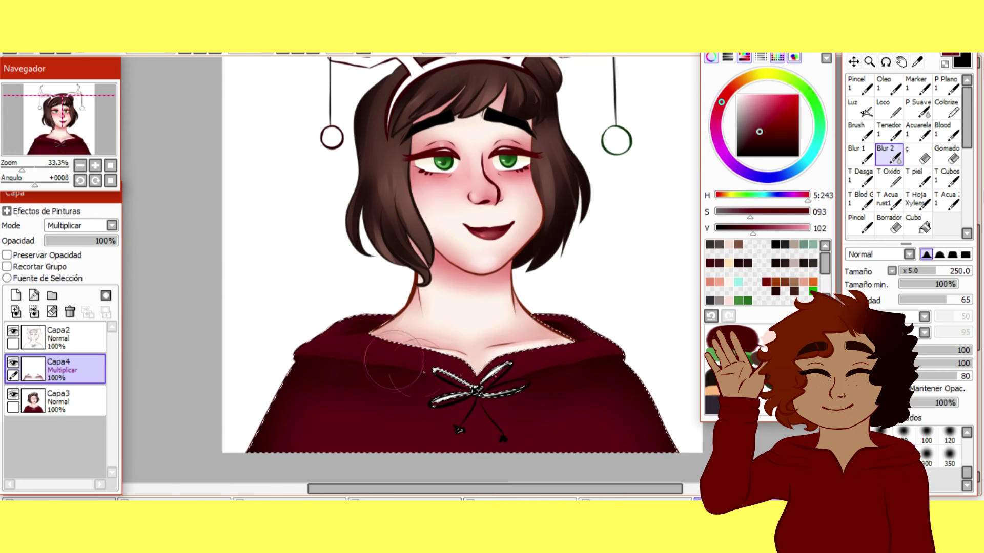
click(111, 166)
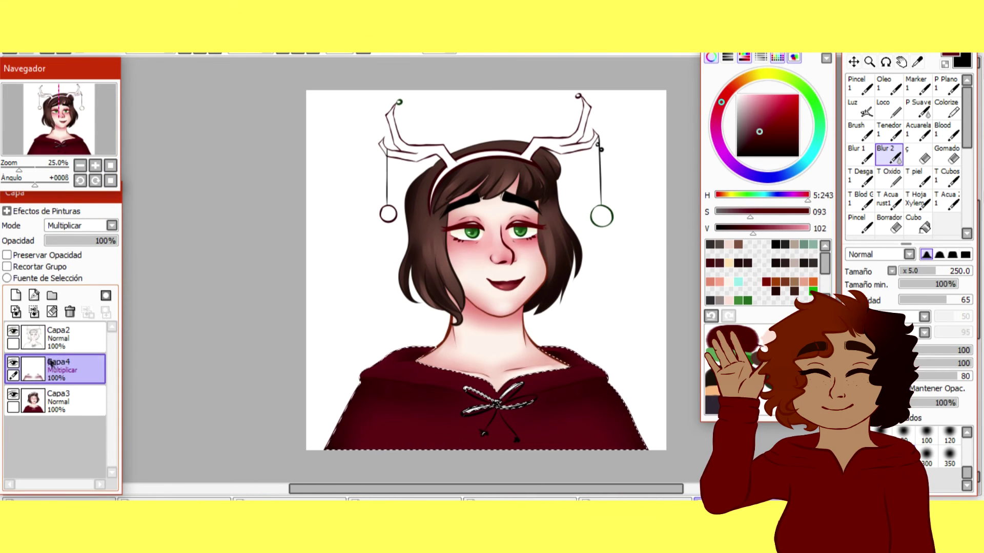
drag(114, 240, 107, 240)
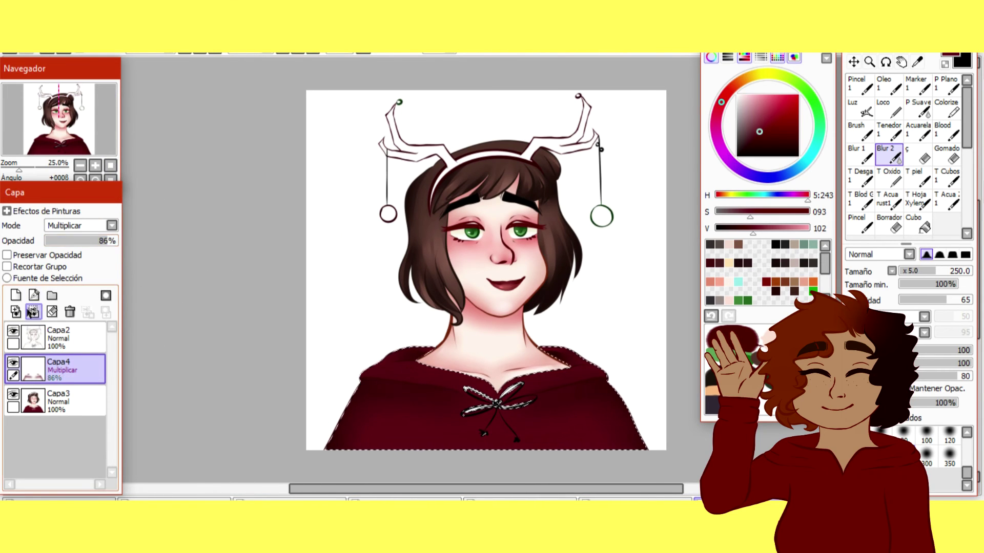
Merge the cape shading into the colour layer and set up a new layer in Pantalla mode above it.
click(111, 225)
click(76, 249)
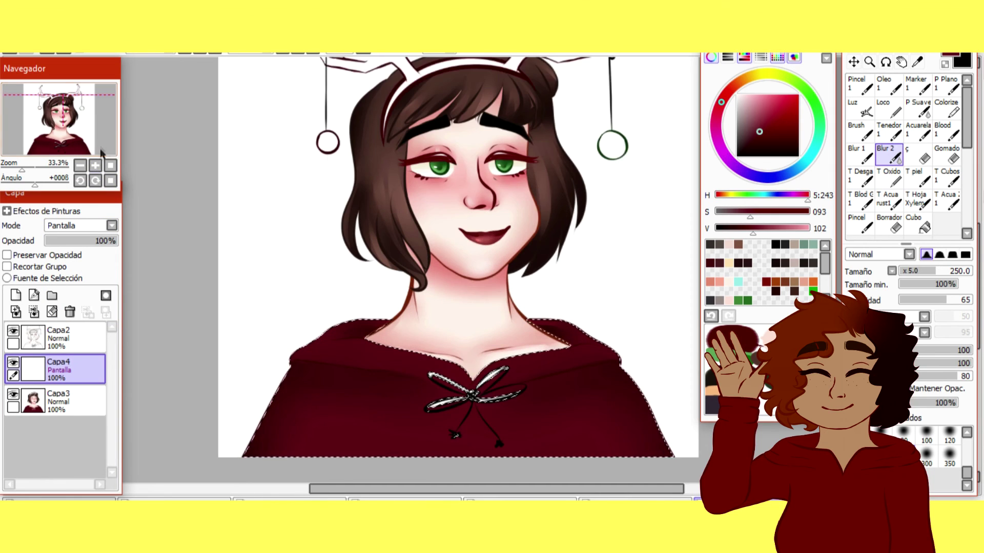
Paint a muted red highlight (S 084, V 117) on each side of the hood with the Loco brush at size 120.
click(889, 110)
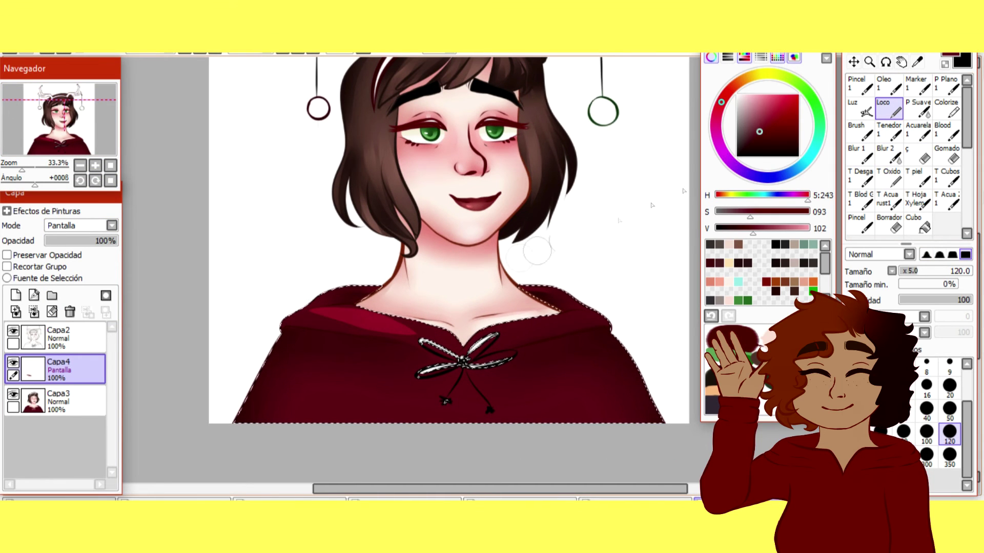
click(750, 125)
key(ctrl+z)
drag(317, 322, 410, 333)
click(757, 128)
key(ctrl+z)
drag(318, 324, 407, 335)
key(ctrl+z)
drag(481, 349, 556, 329)
key(ctrl+z)
drag(495, 343, 589, 321)
Blend both hood highlights into the cape with Blur 2 at size 120.
click(890, 155)
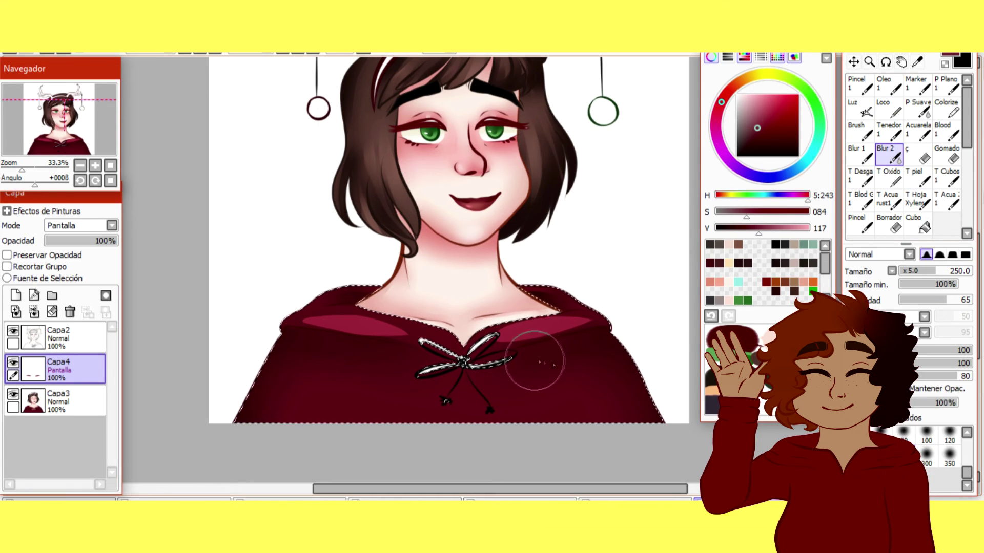
click(950, 436)
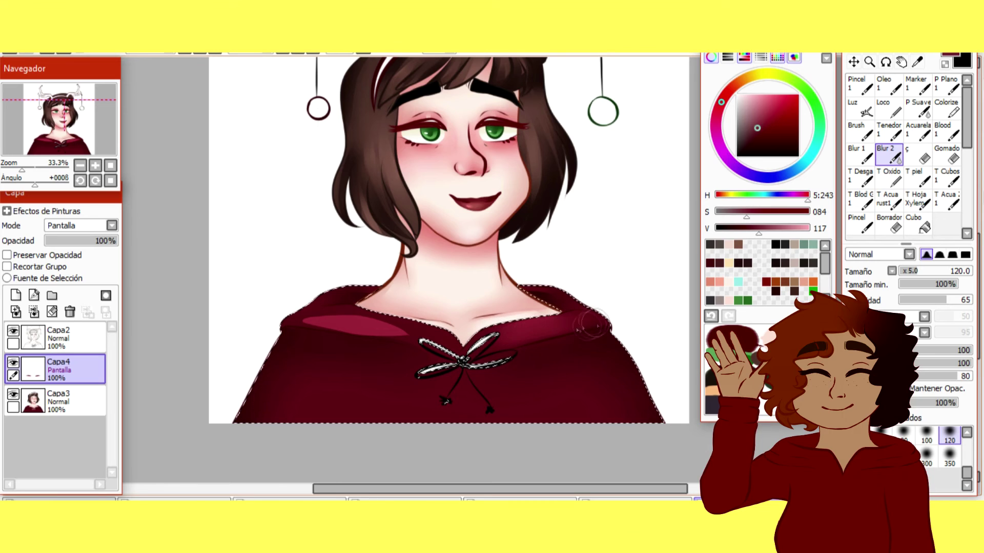
mouse_move(321, 322)
mouse_down()
mouse_move(376, 324)
mouse_move(367, 310)
mouse_up()
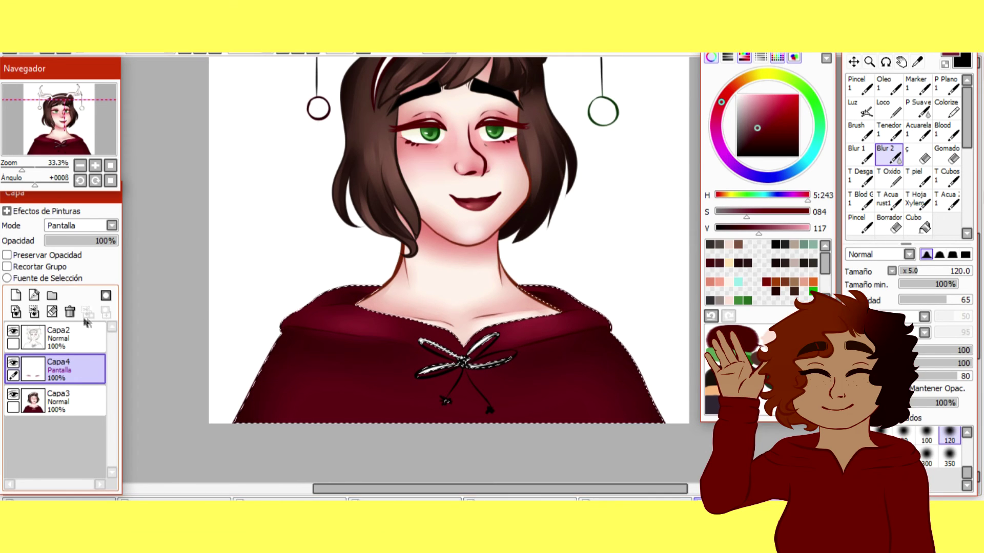
Merge the cape highlights into the colour layer and clear the cape selection.
click(33, 312)
click(110, 166)
click(47, 53)
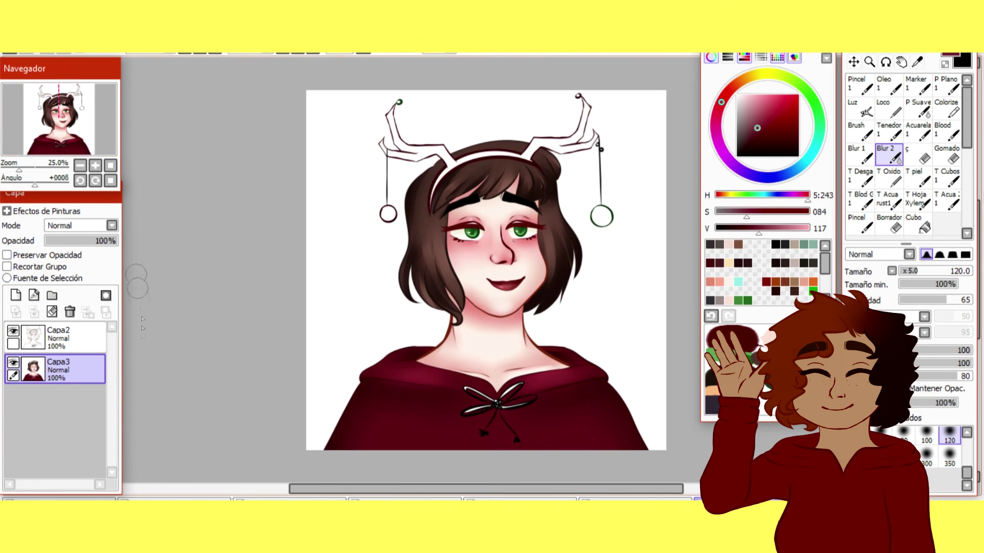
Select the inside of the right hanging ornament from the Capa2 line art with the magic wand in strict transparency mode.
click(58, 337)
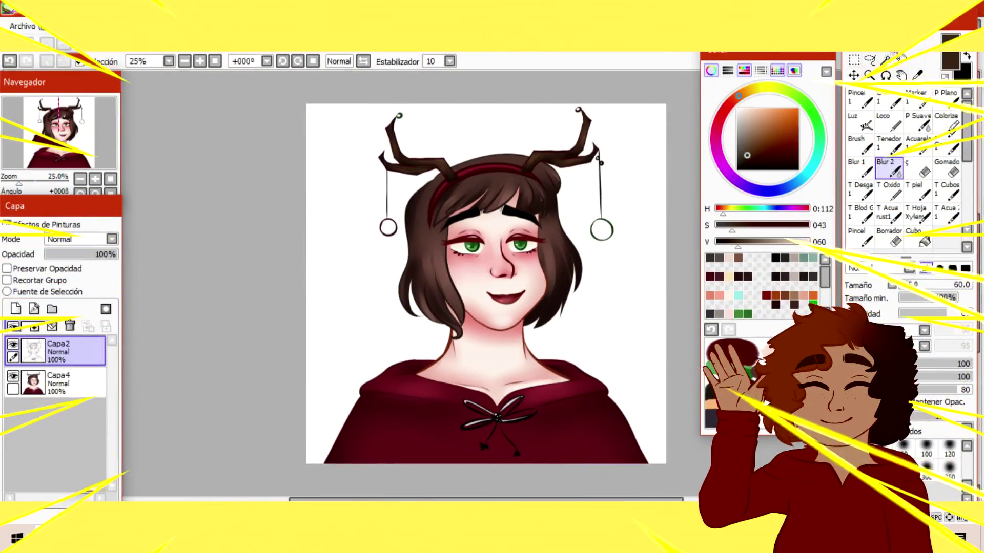
click(886, 60)
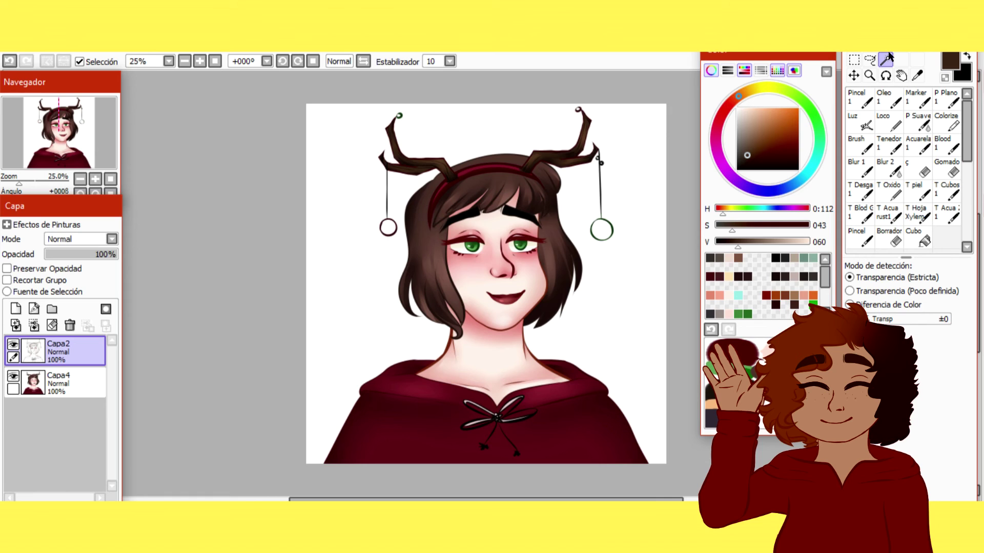
click(601, 230)
scroll(99, 157, up, 4)
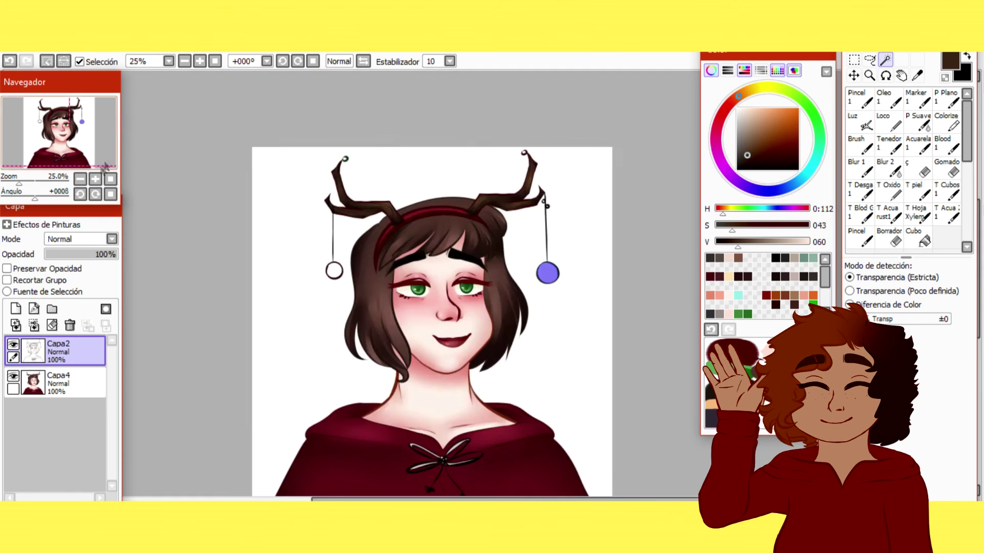
Fill the ornament on Capa4 with dark green (S 036, V 075), sampled from its outline and adjusted, using the Loco brush at size 50.
click(83, 120)
click(66, 392)
click(889, 122)
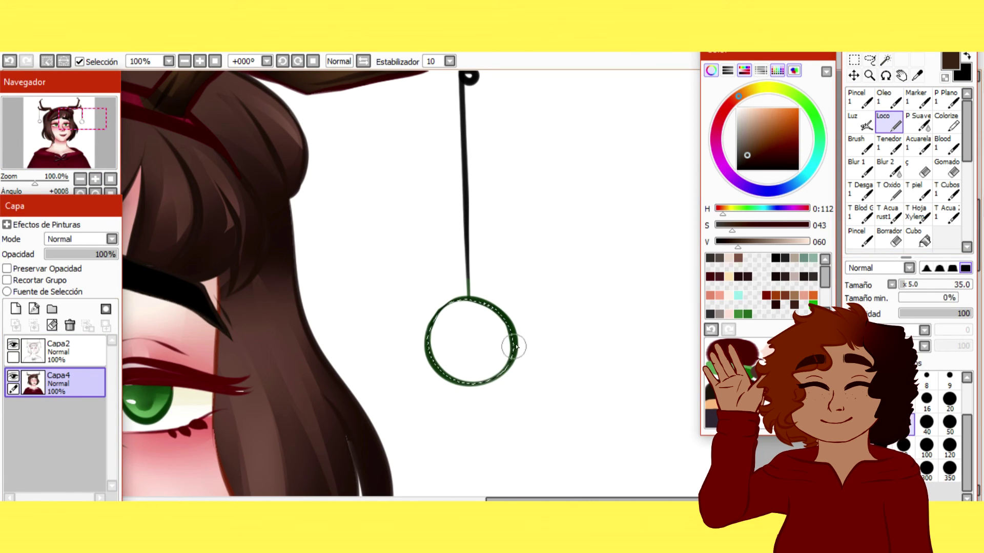
alt+click(513, 347)
click(949, 422)
click(749, 151)
mouse_move(499, 361)
mouse_down()
mouse_move(510, 333)
mouse_move(423, 379)
mouse_up()
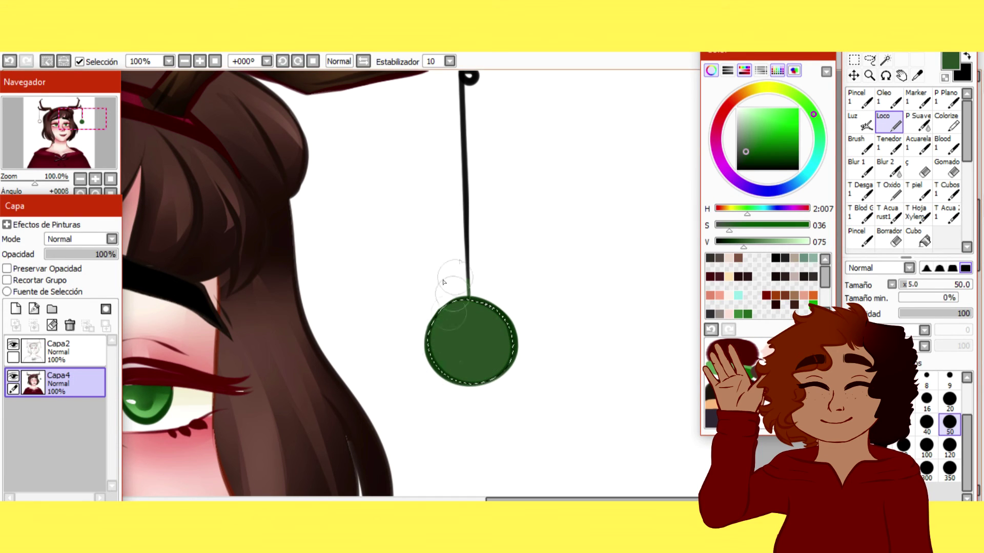
Shade the ornament's left side on a new Multiplicar layer with the Loco brush at size 50 and blend it with Blur 2 at size 60.
click(15, 309)
click(111, 239)
click(66, 255)
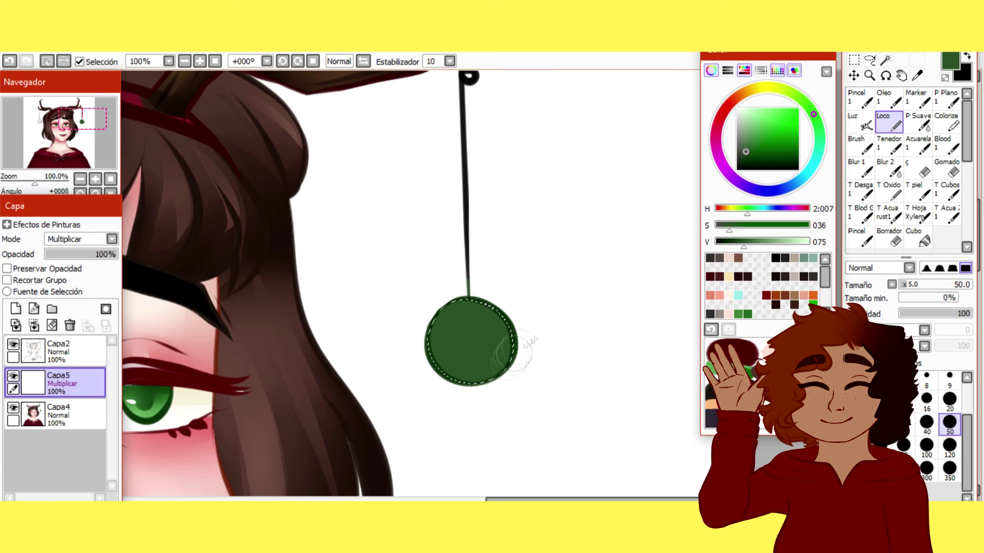
drag(464, 303, 479, 383)
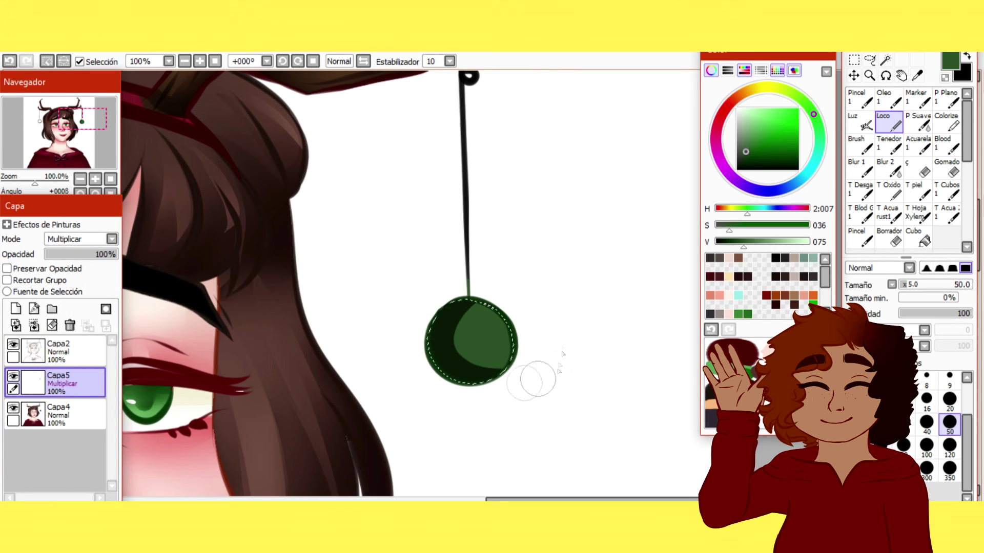
click(889, 169)
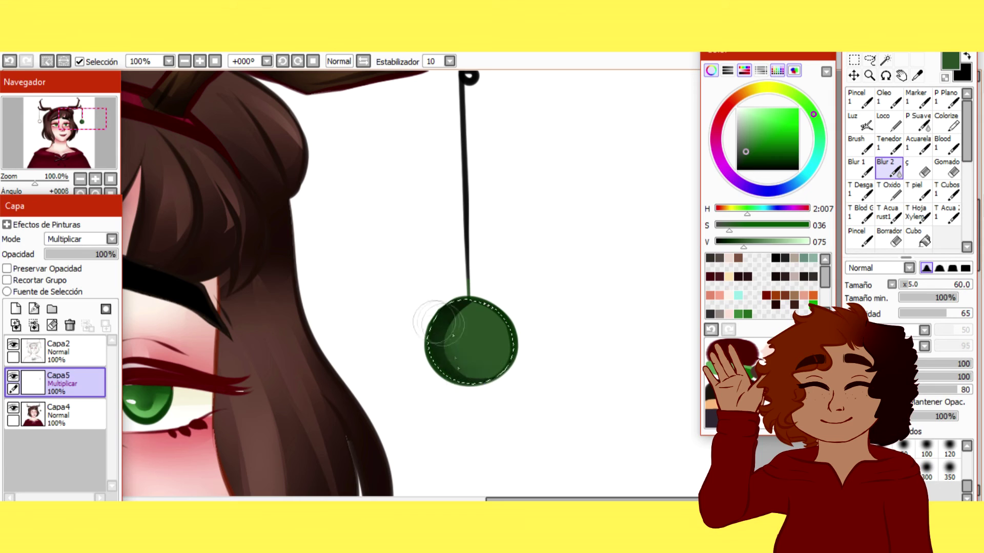
Merge the ornament's first shading into the colour layer and set up another Multiplicar layer above it.
click(34, 326)
click(16, 309)
click(91, 239)
click(72, 260)
Deepen the shadow along the ornament's left edge with the Loco brush at size 50 and soften it with Blur 2 at size 60.
click(889, 122)
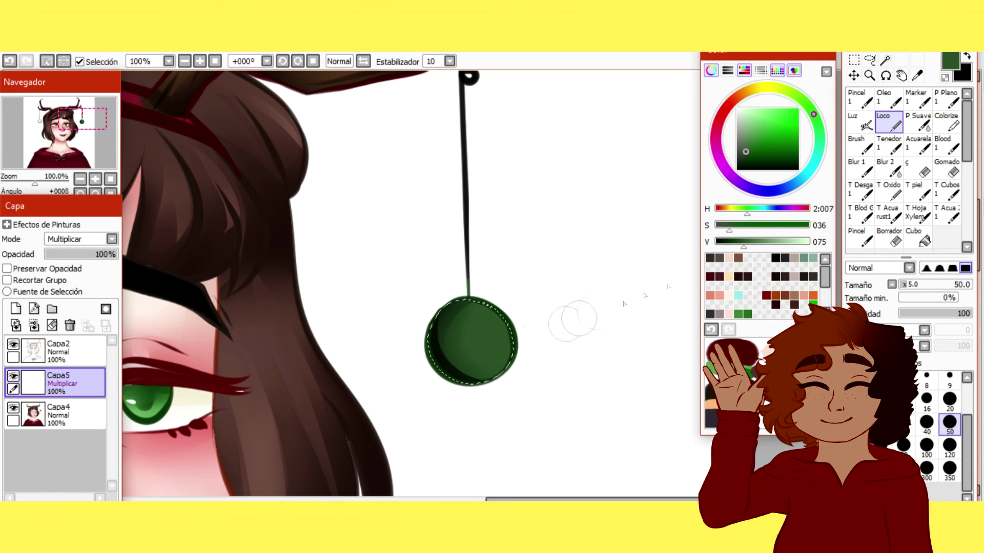
key(b)
key(ctrl+z)
key(ctrl+z)
key(ctrl+z)
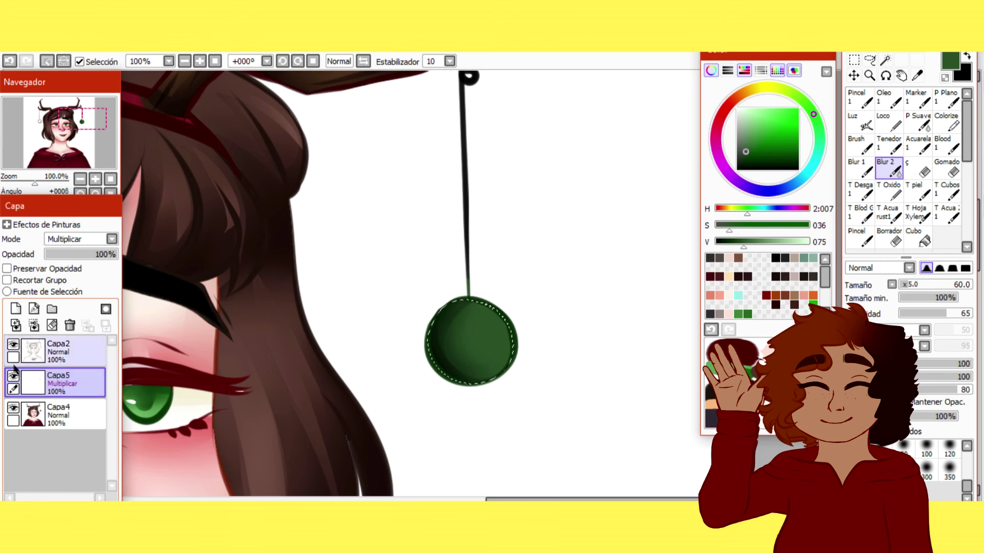
Highlight the green ornament's right side on a new Pantalla layer with the Loco brush at size 50 and blend it with Blur 2 at size 60.
click(79, 239)
click(15, 308)
click(69, 240)
click(81, 273)
click(888, 102)
click(888, 123)
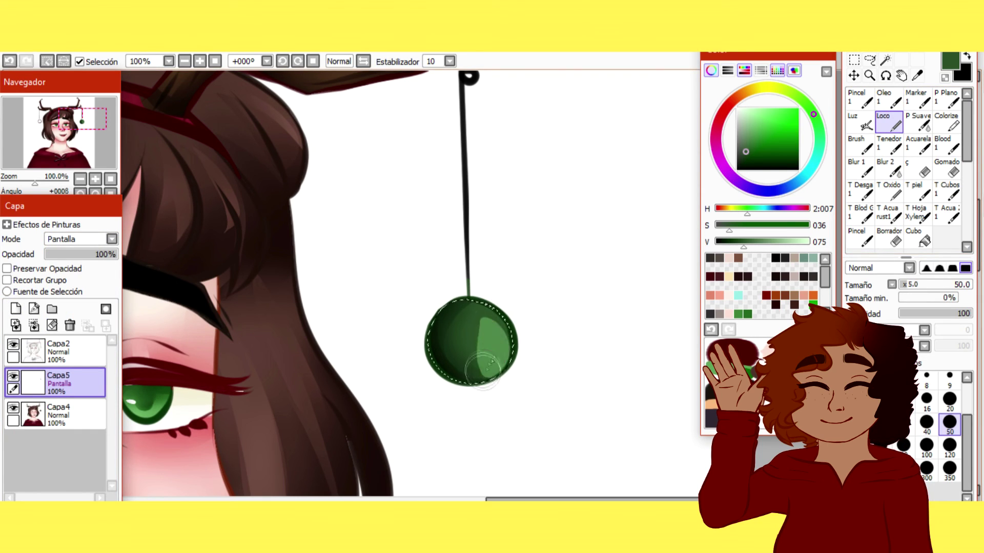
key(b)
drag(483, 369, 474, 449)
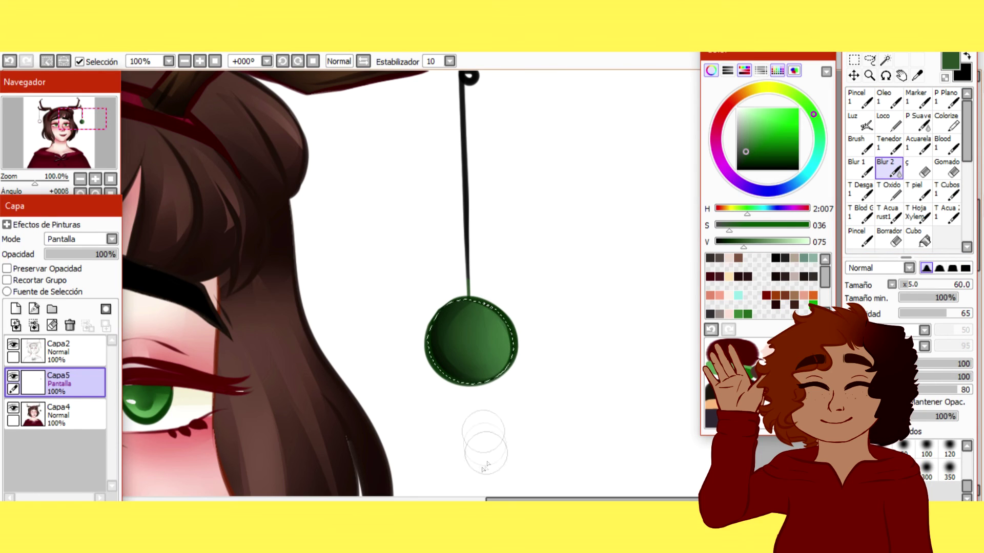
Paint small glossy glints on the green ornament's right edge in Luminosidad mode with the Loco brush at size 50.
click(80, 238)
click(61, 273)
click(80, 239)
click(66, 297)
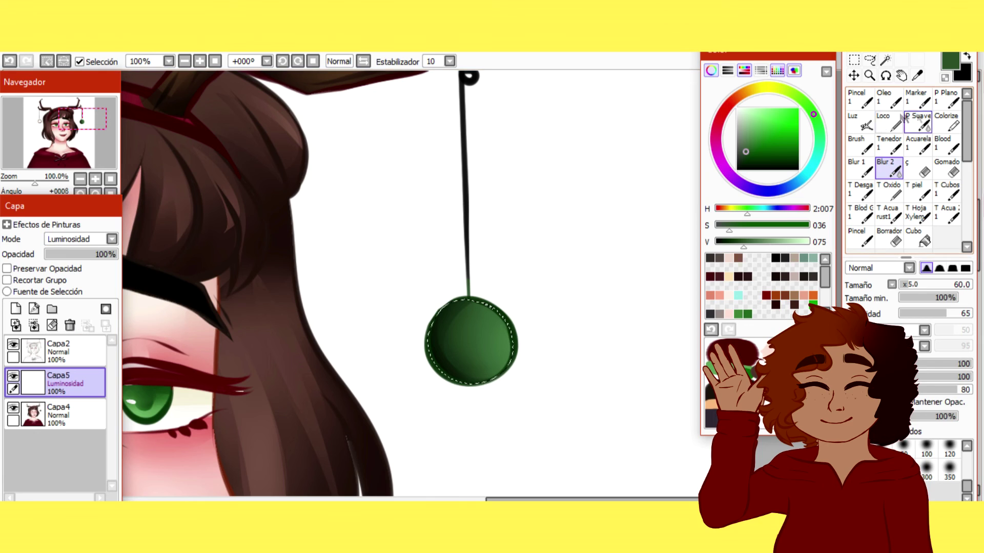
key(n)
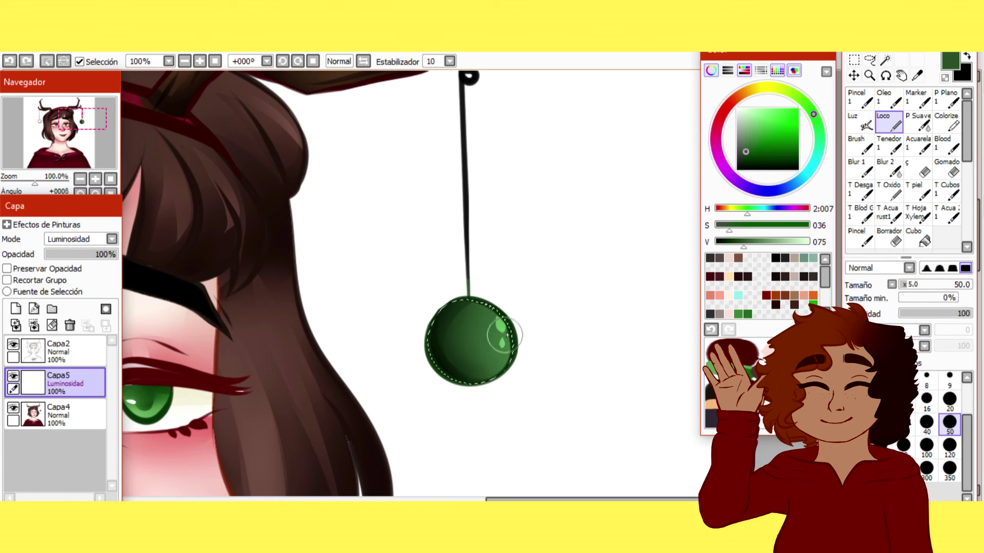
key(ctrl+z)
drag(496, 321, 502, 347)
drag(499, 358, 495, 364)
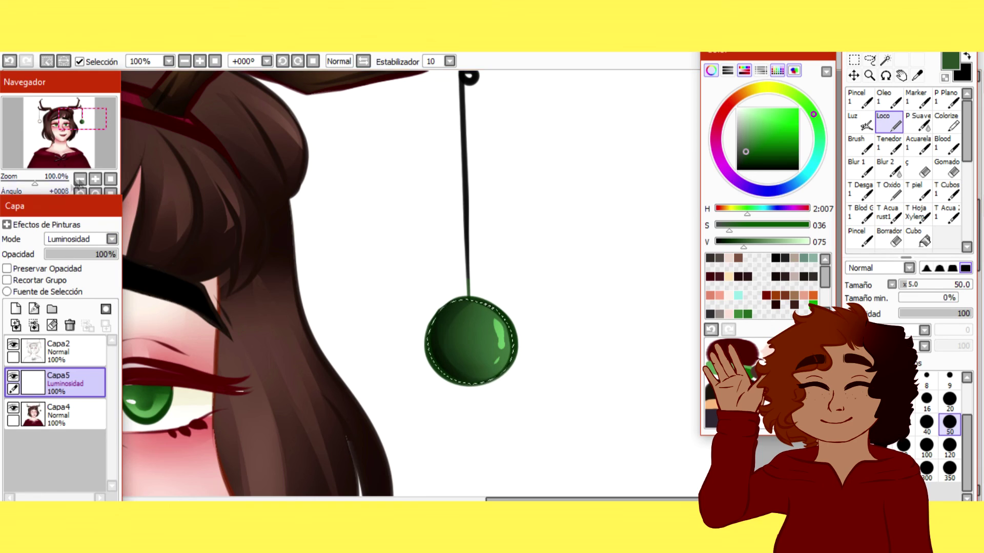
Clear the ornament selection and merge the Luminosidad highlight layer into Capa4.
click(110, 178)
click(47, 61)
click(32, 325)
click(33, 327)
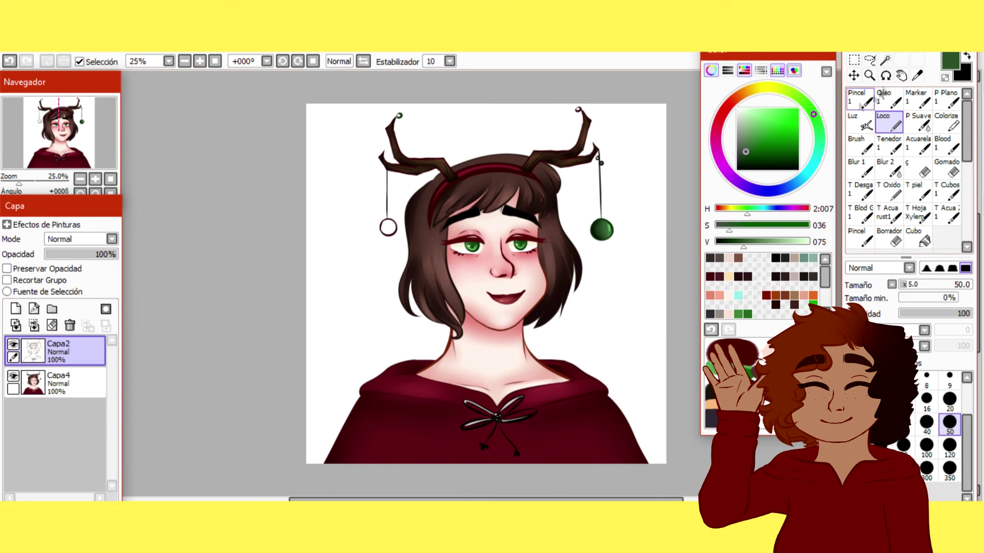
Select the left hanging ornament's interior on Capa2 and fill it on Capa4 with dark red (S 048, V 072) sampled from its outline.
click(886, 60)
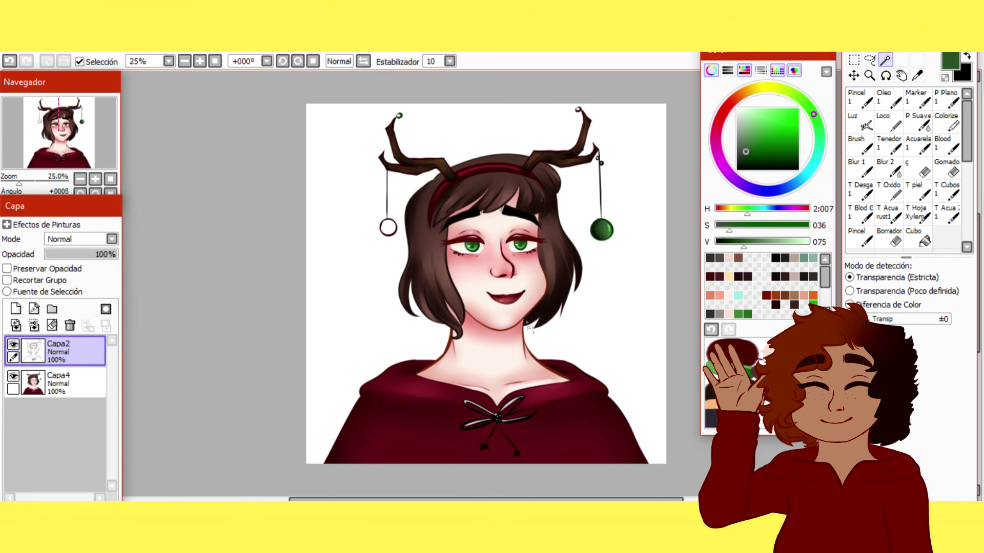
click(95, 179)
click(95, 179)
click(96, 179)
click(95, 179)
drag(57, 132, 46, 121)
click(356, 291)
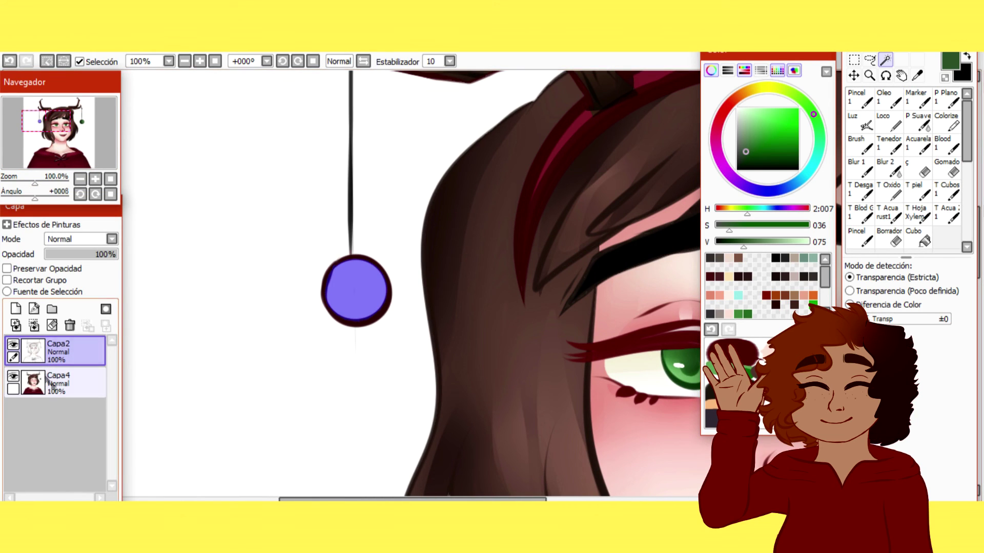
click(48, 377)
click(888, 123)
right_click(375, 315)
drag(374, 315, 383, 282)
Shade the red ornament's left side in Multiplicar mode on a new layer with the Loco brush and soften it with Blur 2 at size 60.
click(15, 308)
click(111, 238)
click(67, 262)
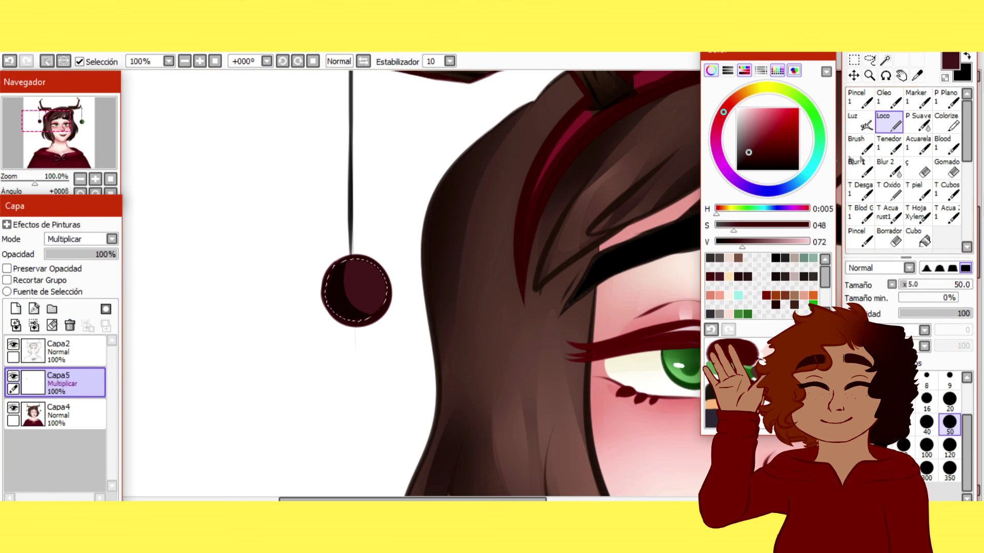
click(889, 168)
drag(365, 320, 354, 274)
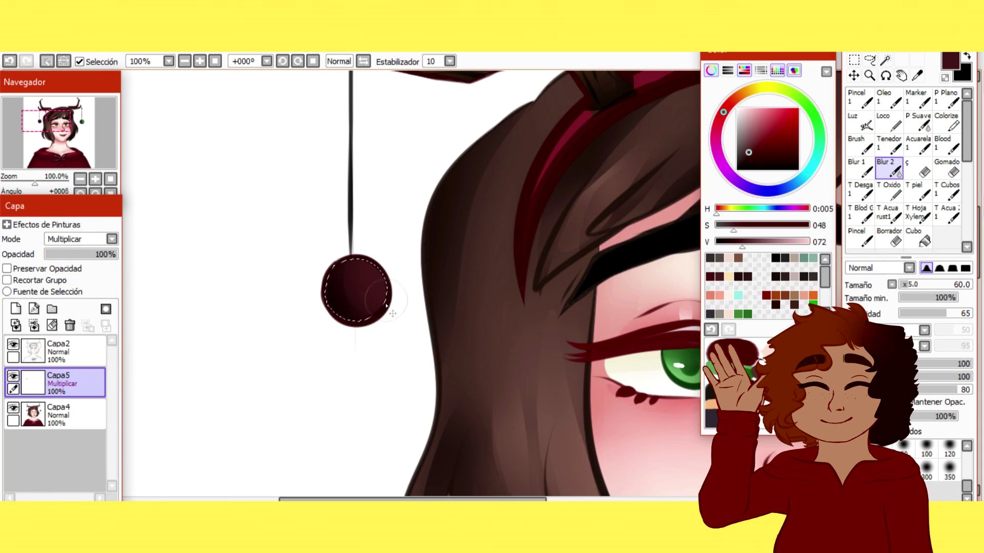
click(111, 239)
click(66, 263)
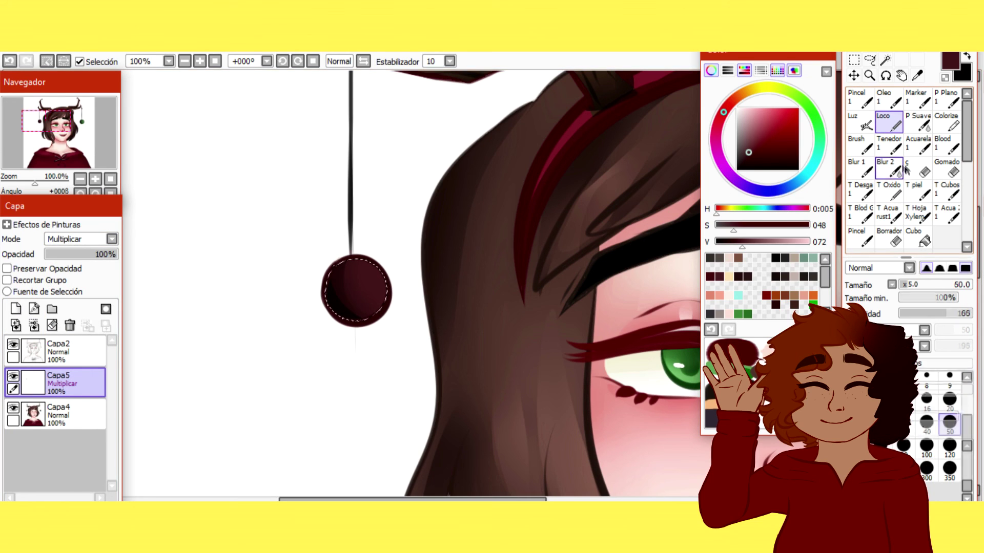
Highlight the red ornament's right side in Pantalla mode with the Loco brush at size 50 and blend it with Blur 2 at size 60.
click(111, 238)
click(66, 273)
click(889, 123)
drag(353, 271, 362, 283)
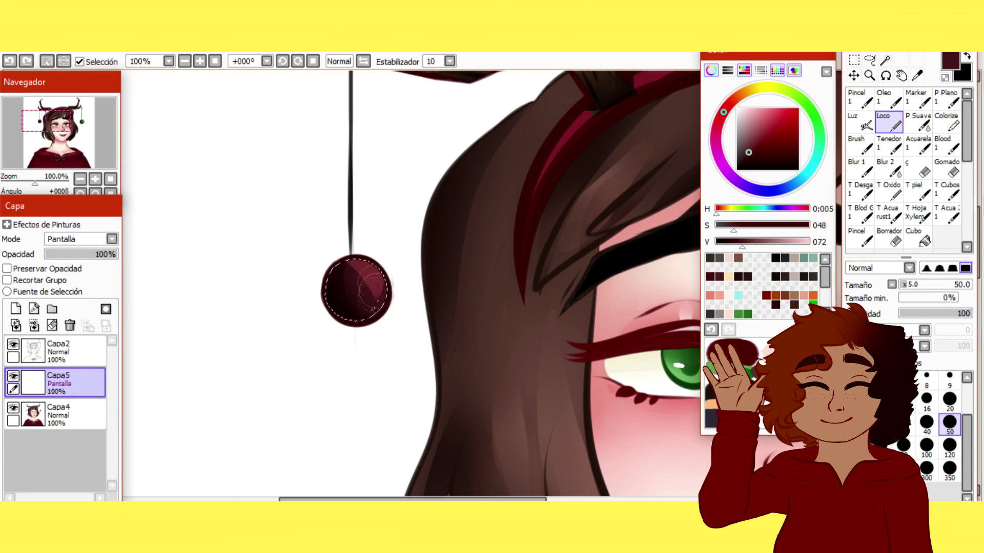
click(889, 169)
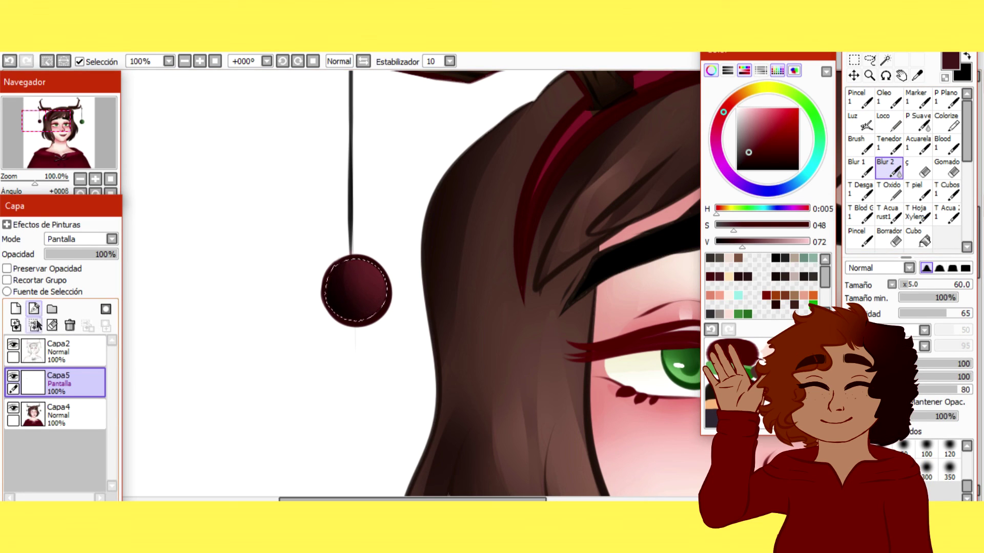
Add a small glint to the red ornament in Luminosidad mode with the Loco brush and merge the layer into Capa4.
click(111, 239)
click(66, 295)
click(889, 123)
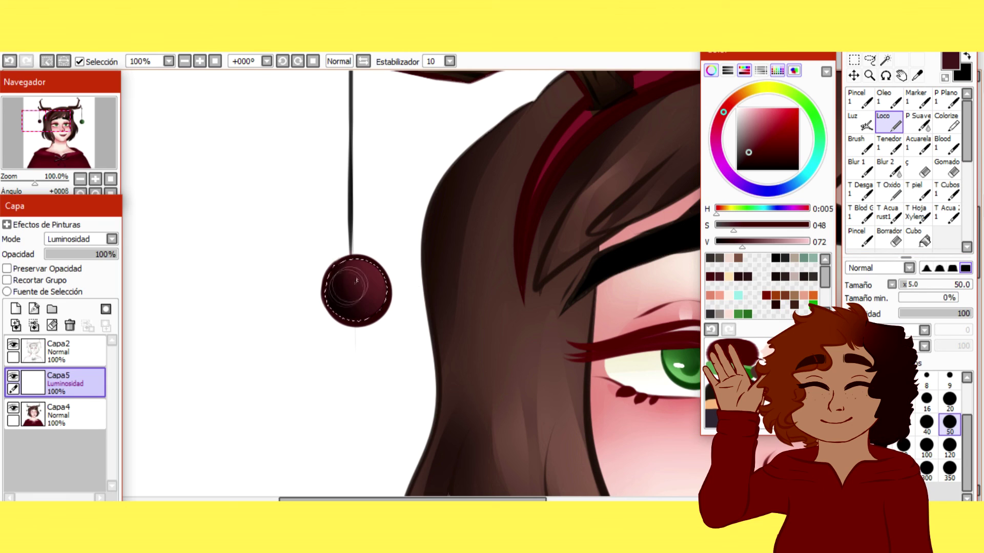
click(34, 325)
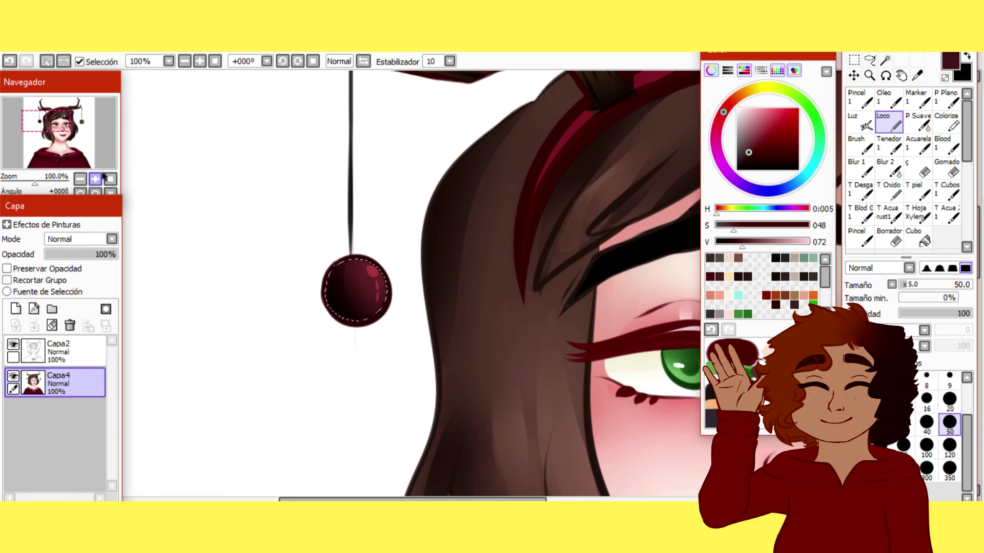
Select the interiors of the small beads and balls at the antler tips on Capa2 with the Magic Wand.
click(111, 180)
click(66, 350)
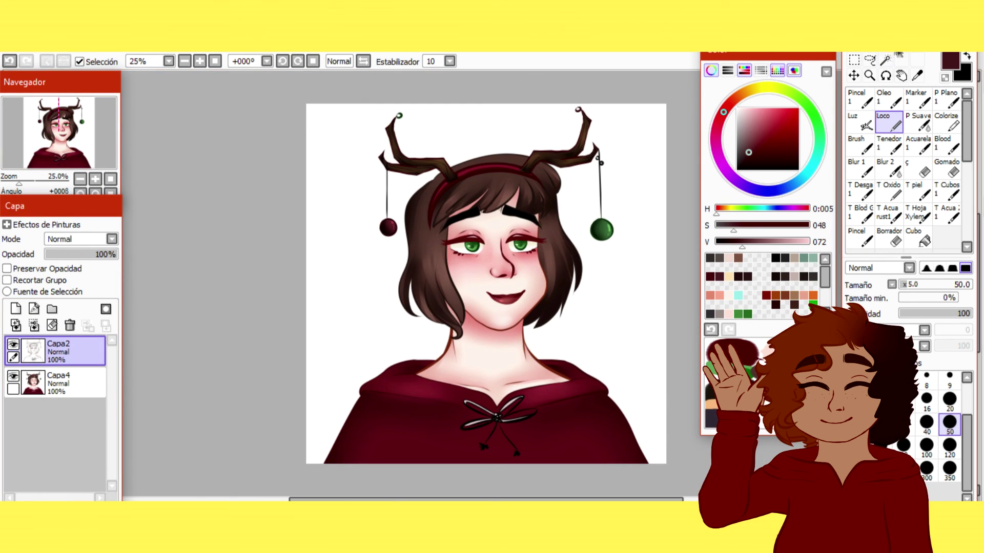
key(w)
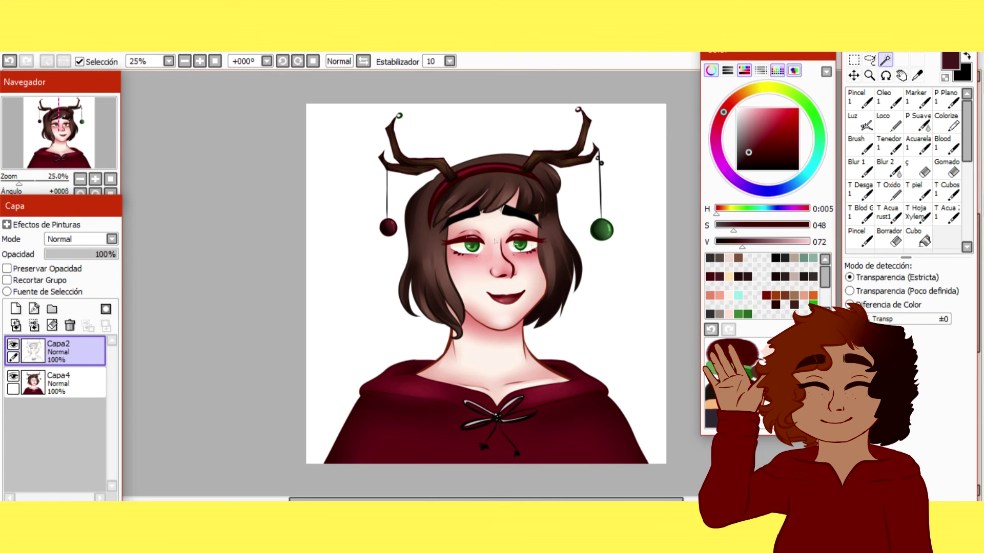
click(92, 181)
click(93, 181)
click(92, 182)
click(92, 182)
click(92, 182)
drag(57, 132, 83, 98)
click(455, 227)
mouse_move(53, 135)
mouse_down()
mouse_move(49, 98)
mouse_move(68, 114)
mouse_up()
click(267, 322)
Fill the small beads below the right antler tip with black on Capa4, using the Loco brush at size 50.
click(111, 179)
click(87, 385)
click(95, 179)
click(95, 179)
click(887, 124)
right_click(622, 218)
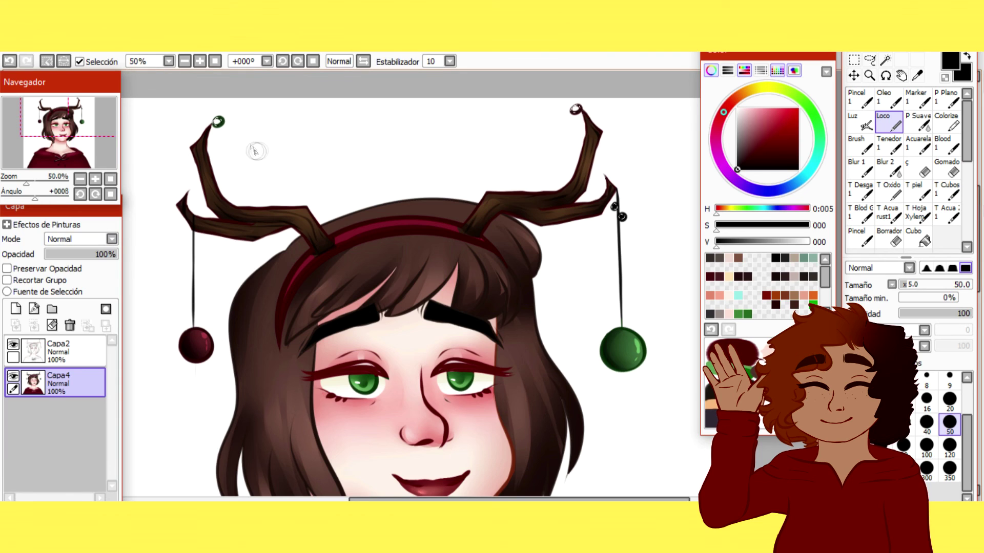
Colour the small balls on the upper antler tips with the Loco brush, picking a dark red (H 005, S 033, V 069).
click(94, 181)
click(94, 180)
click(95, 180)
drag(43, 98, 44, 101)
right_click(435, 219)
click(745, 154)
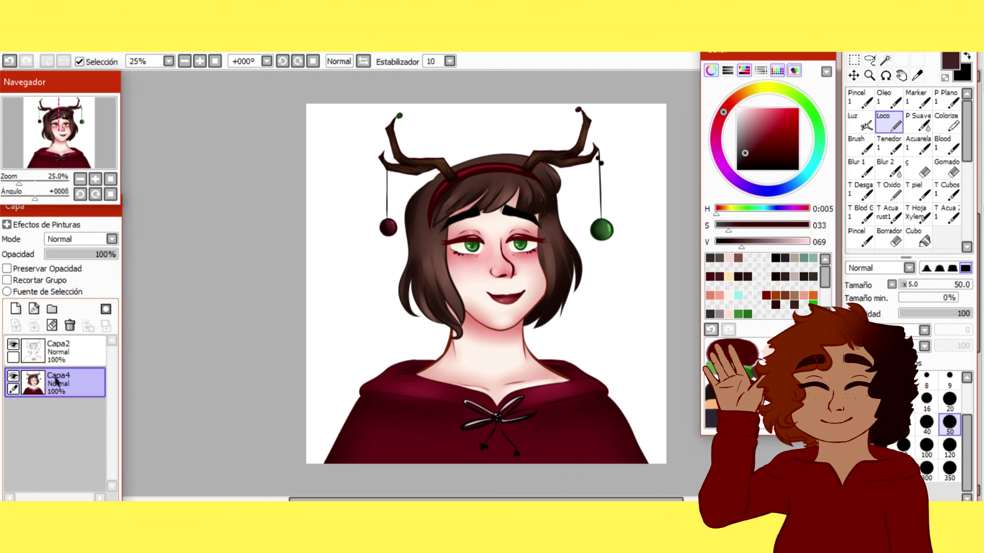
Toggle the line art layer Capa2 off and on to compare the colouring with and without outlines.
click(12, 343)
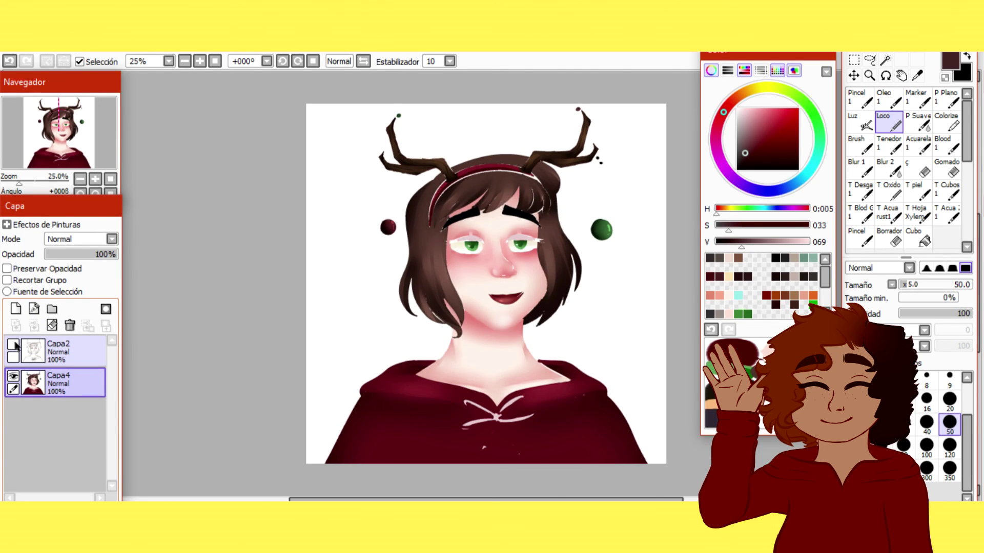
click(13, 345)
click(14, 344)
click(13, 345)
click(13, 345)
click(14, 345)
Add a new layer beneath Capa4 and cover the background with muted red (S 080, V 146) using the Loco brush at size 500.
click(15, 309)
drag(57, 383, 72, 434)
click(903, 490)
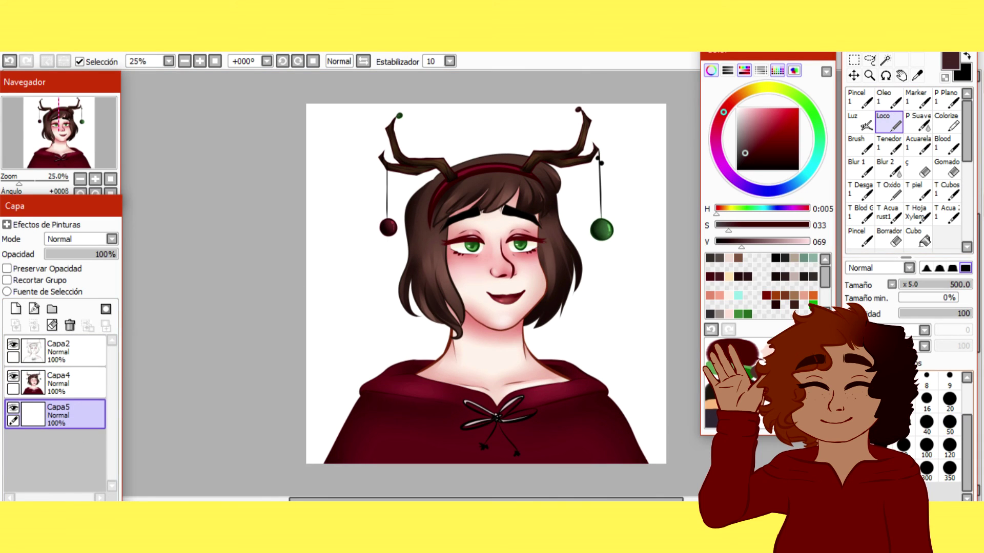
key(ctrl+Tab)
right_click(604, 342)
key(ctrl+Tab)
mouse_move(633, 410)
mouse_down()
mouse_move(714, 306)
mouse_move(644, 248)
mouse_move(275, 378)
mouse_move(239, 184)
mouse_up()
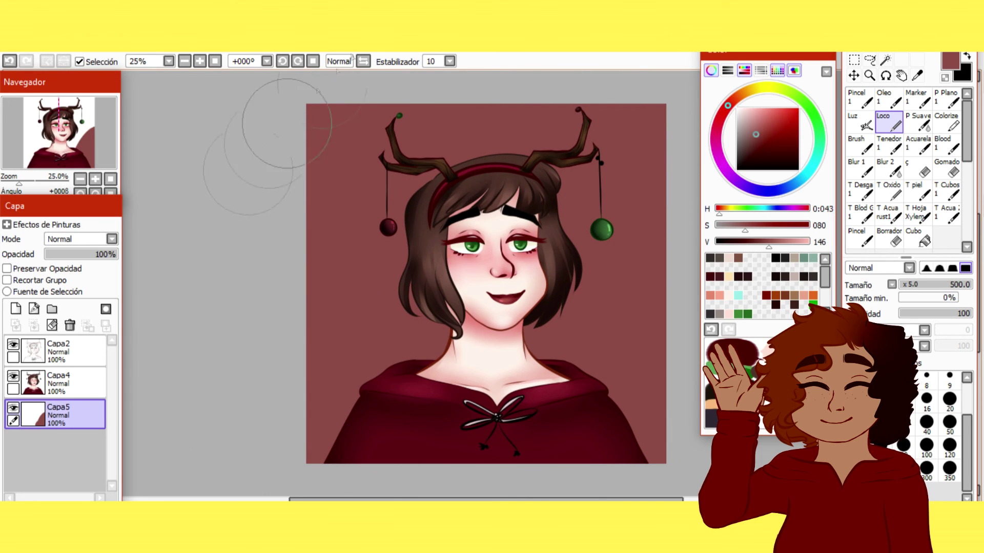
Try diagonal brown and mauve (S 060, V 144) stripes across the background, undo the last strokes and repaint it in the muted red.
click(751, 136)
click(736, 98)
mouse_move(641, 165)
mouse_down()
mouse_move(298, 463)
mouse_move(252, 405)
mouse_up()
click(721, 116)
drag(641, 154, 333, 409)
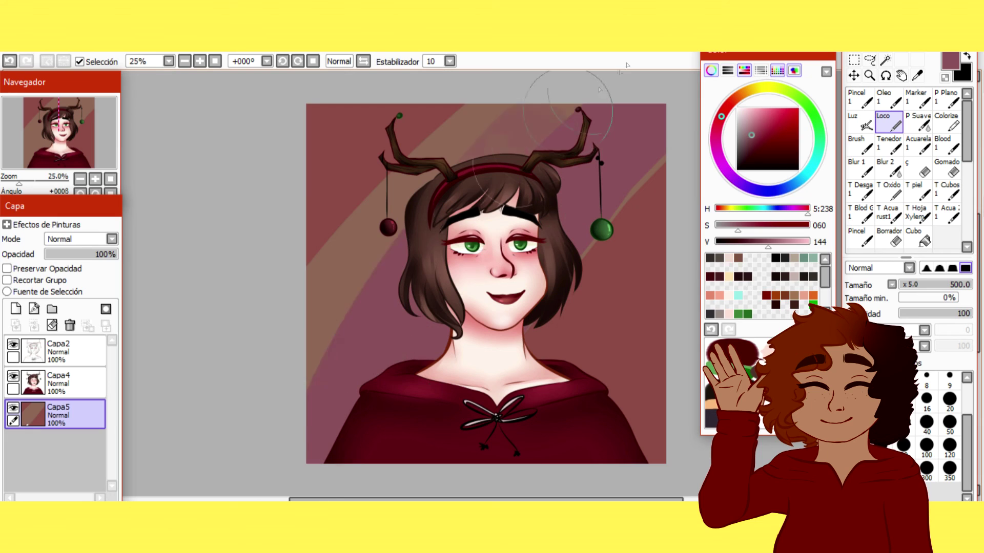
drag(328, 256, 379, 125)
key(ctrl+z)
key(ctrl+z)
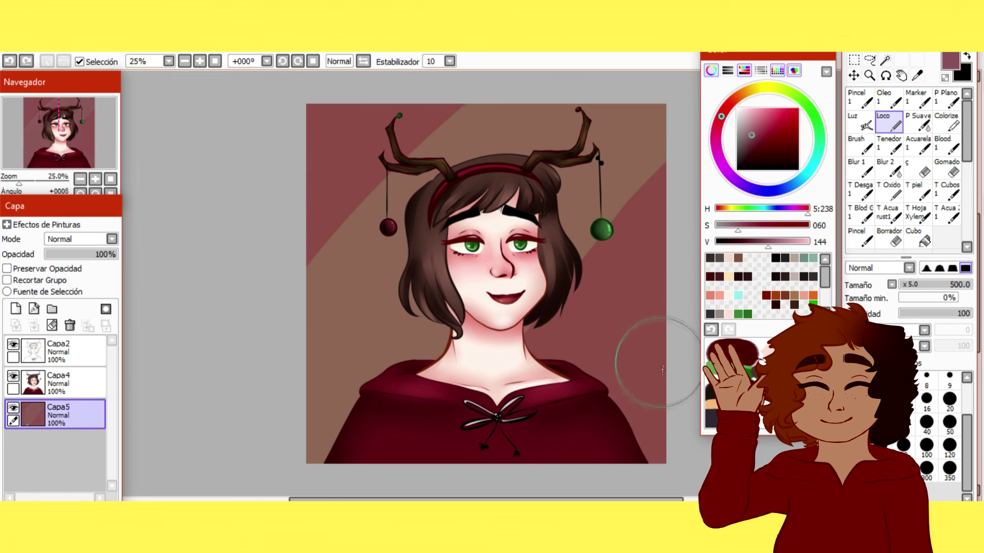
mouse_move(635, 263)
mouse_down()
mouse_move(657, 166)
mouse_move(615, 160)
mouse_move(516, 186)
mouse_move(243, 344)
mouse_move(196, 235)
mouse_up()
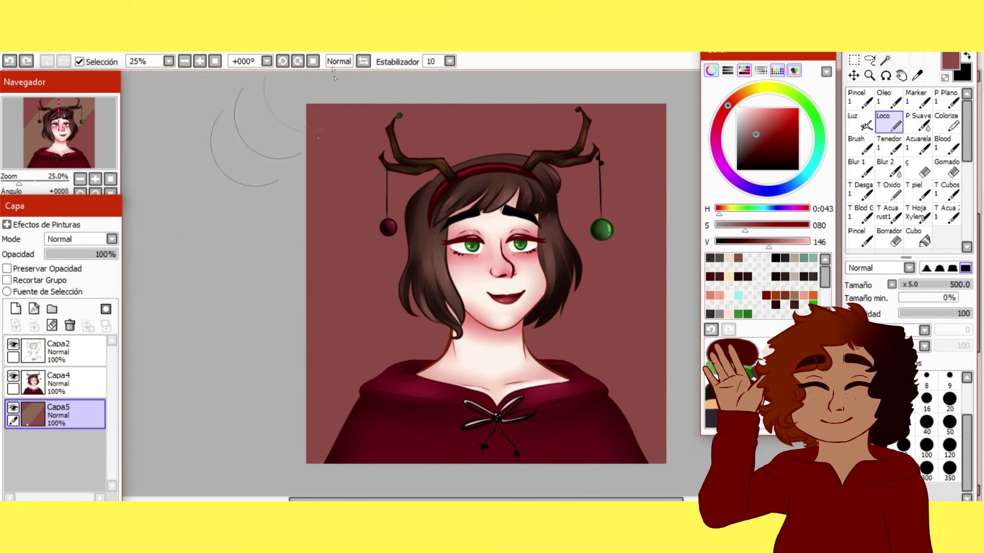
Try further background strokes in other tones, including a pinker red (S 080, V 146), and undo each one.
drag(752, 119, 760, 126)
mouse_move(653, 148)
mouse_down()
mouse_move(637, 208)
mouse_move(644, 271)
mouse_move(459, 105)
mouse_move(339, 170)
mouse_up()
key(ctrl+z)
right_click(379, 225)
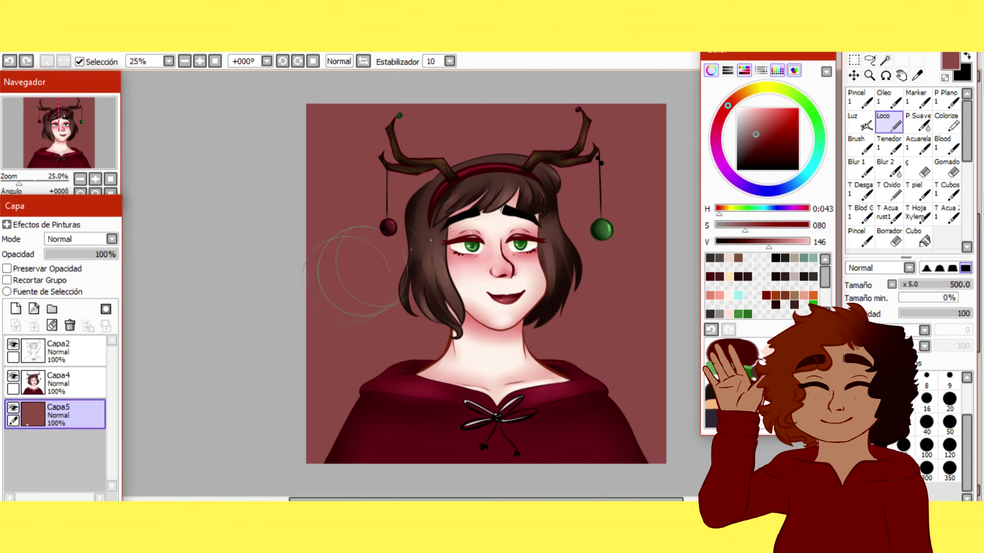
drag(732, 105, 715, 123)
drag(658, 228, 615, 426)
key(ctrl+z)
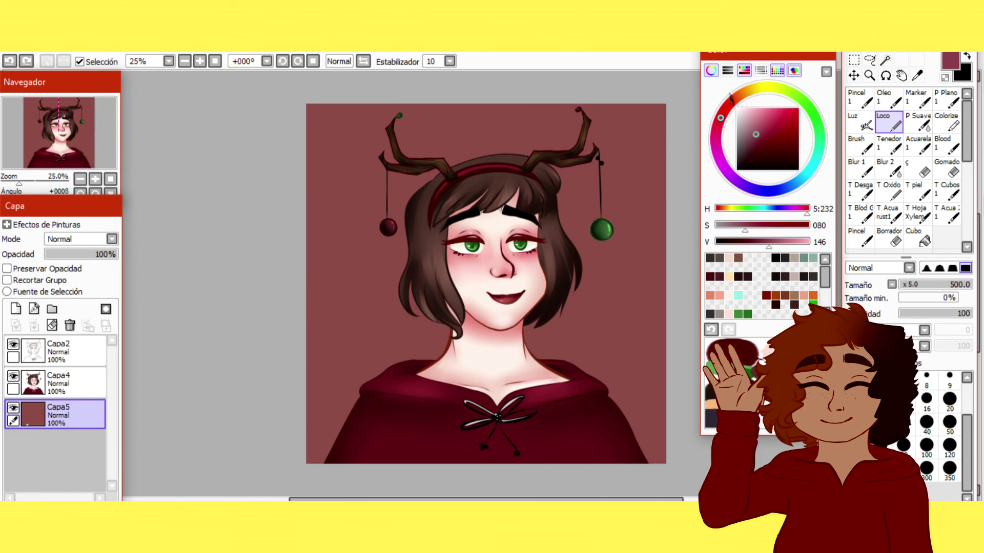